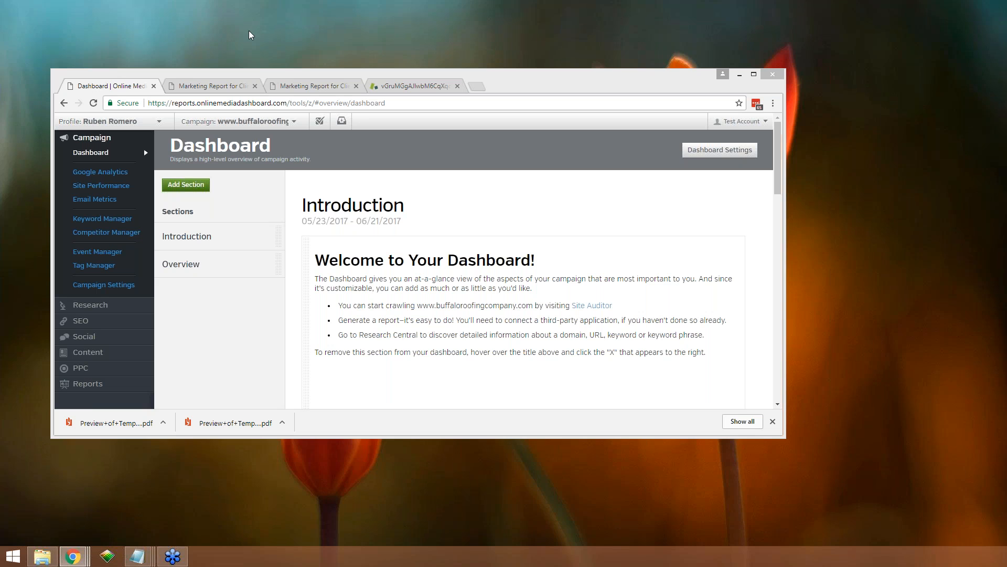
- Load unbrandedmarketing.com in a new browser tab and go to its members area
{"action": "left_click", "coordinate": [478, 86]}
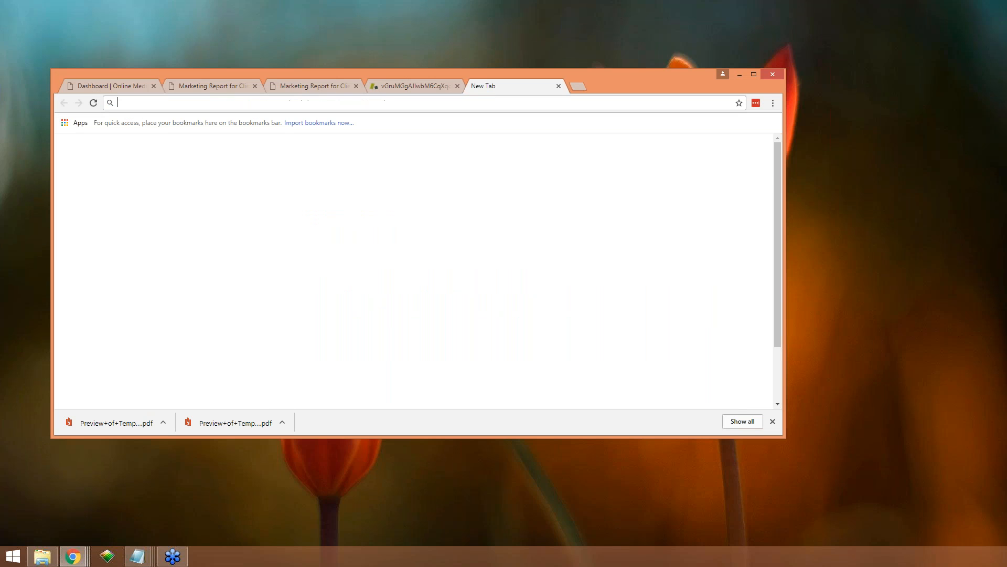
{"action": "type", "text": "unbr"}
{"action": "key", "text": "Return"}
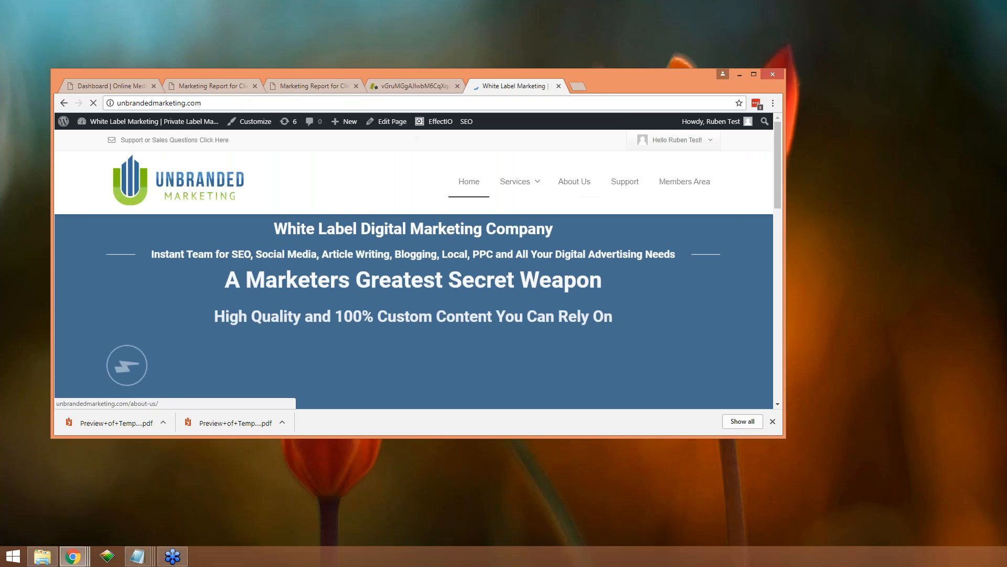
{"action": "left_click", "coordinate": [685, 181]}
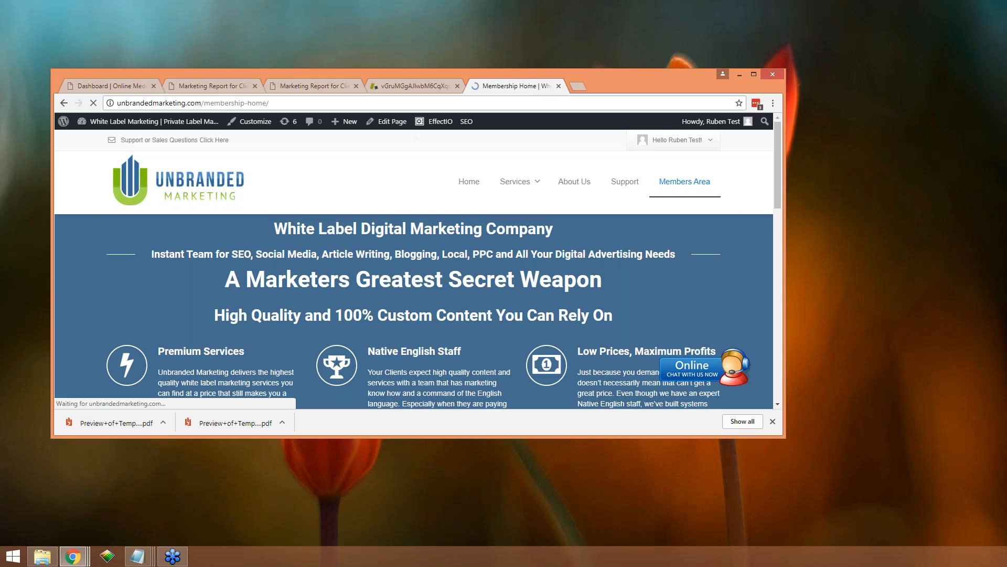
- Access the Marketing Software Club from the membership home page and dismiss the live chat window on the login page
{"action": "scroll", "coordinate": [351, 234], "scroll_direction": "down", "scroll_amount": 10}
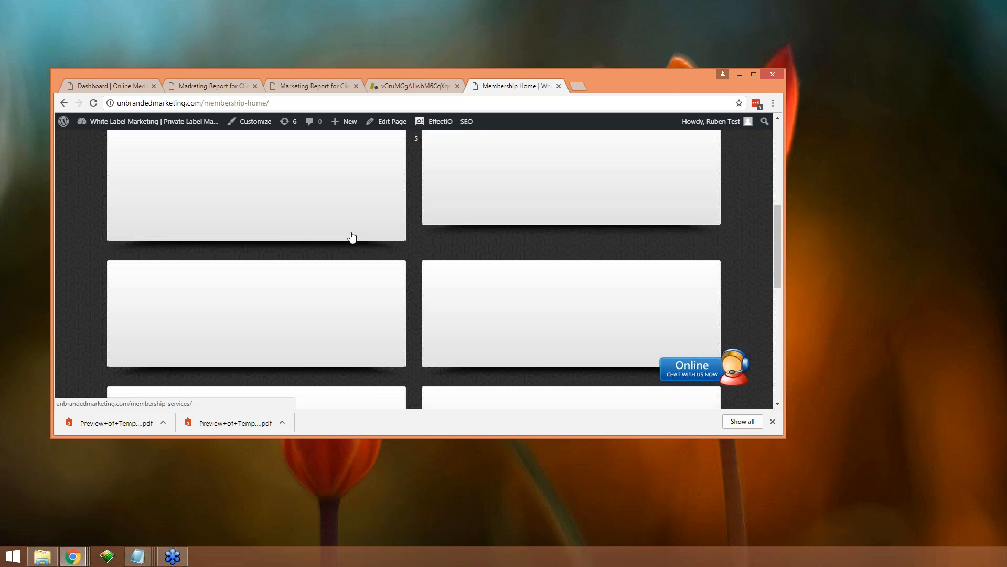
{"action": "scroll", "coordinate": [351, 237], "scroll_direction": "down", "scroll_amount": 2}
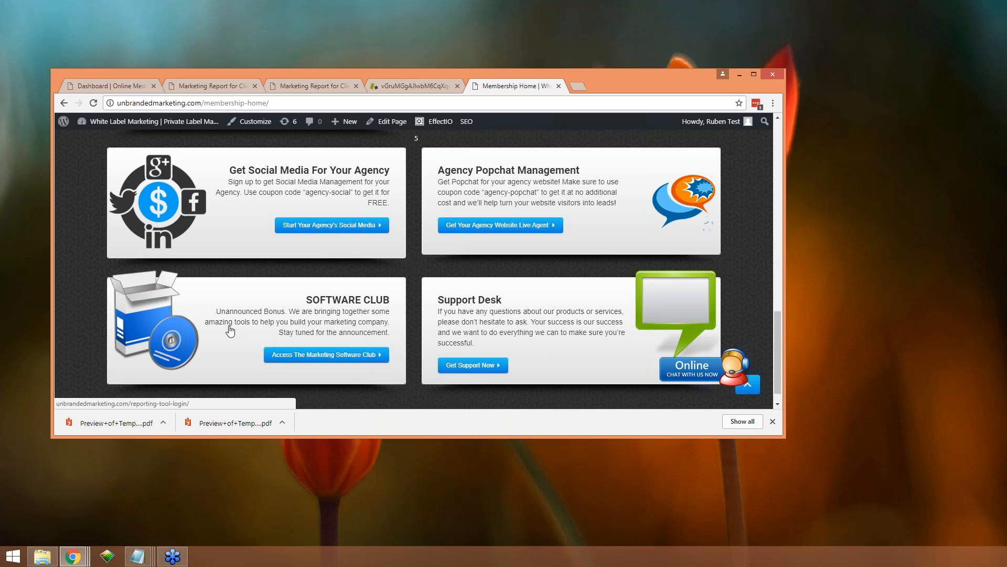
{"action": "left_click", "coordinate": [338, 356]}
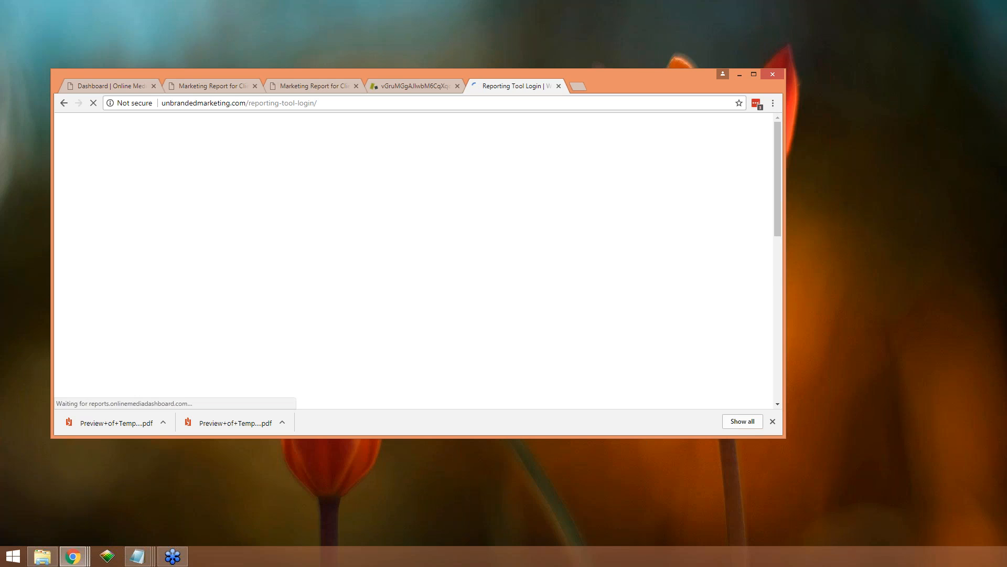
{"action": "scroll", "coordinate": [454, 234], "scroll_direction": "down", "scroll_amount": 2}
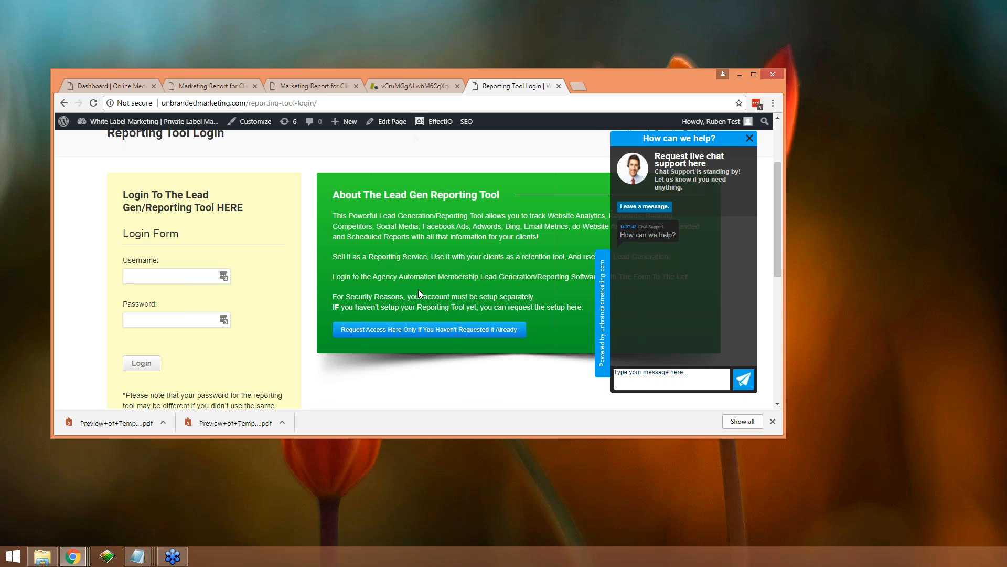
{"action": "left_click", "coordinate": [748, 138]}
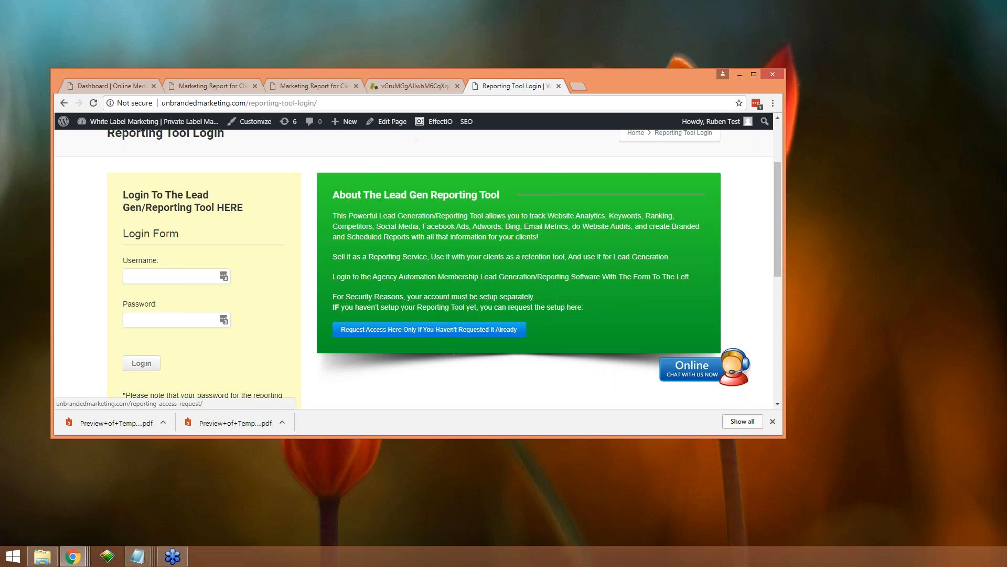
- Examine the reporting tool's login form and the information about requesting access
{"action": "left_click", "coordinate": [171, 276]}
{"action": "scroll", "coordinate": [173, 319], "scroll_direction": "up", "scroll_amount": 1}
{"action": "scroll", "coordinate": [173, 319], "scroll_direction": "up", "scroll_amount": 1}
{"action": "scroll", "coordinate": [172, 293], "scroll_direction": "down", "scroll_amount": 2}
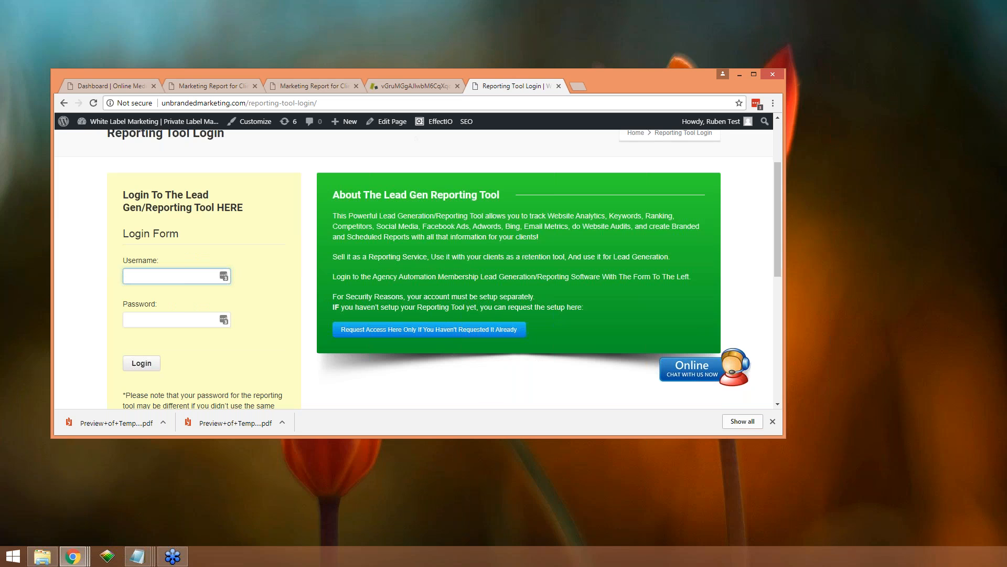
{"action": "scroll", "coordinate": [142, 363], "scroll_direction": "down", "scroll_amount": 1}
{"action": "scroll", "coordinate": [171, 370], "scroll_direction": "up", "scroll_amount": 2}
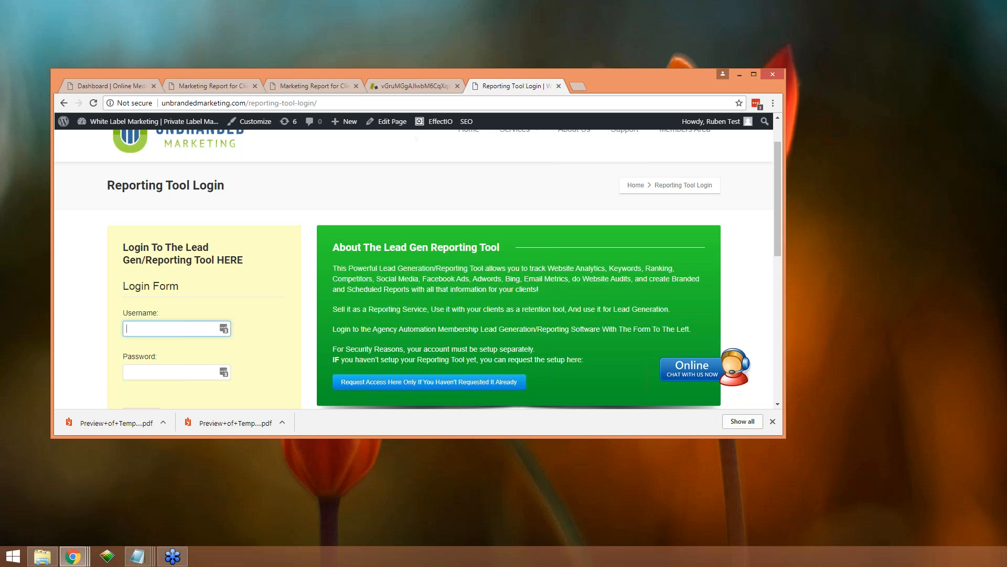
{"action": "scroll", "coordinate": [356, 313], "scroll_direction": "down", "scroll_amount": 2}
{"action": "scroll", "coordinate": [357, 313], "scroll_direction": "up", "scroll_amount": 1}
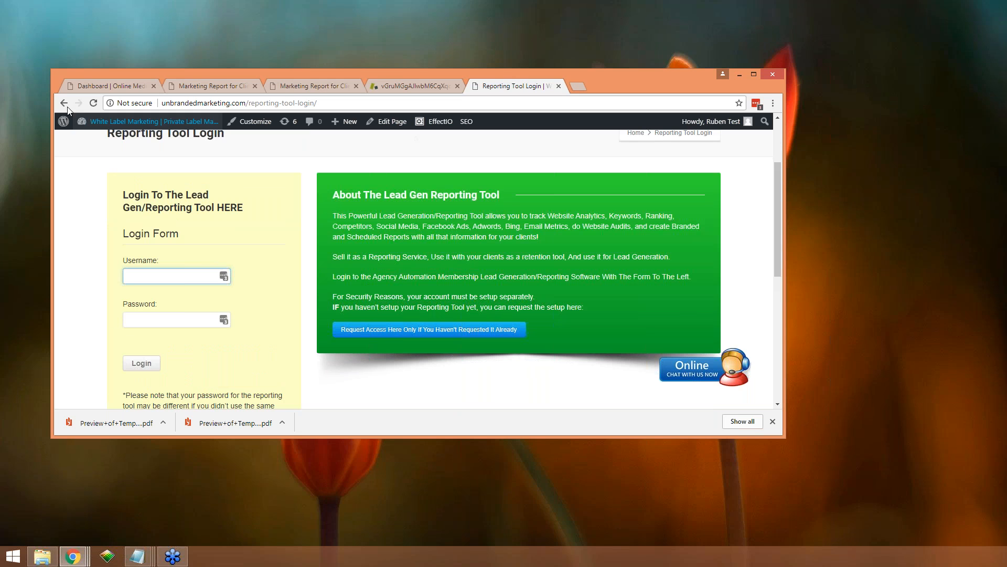
- Return to the reporting dashboard and view the campaign's Google Analytics connection page
{"action": "left_click", "coordinate": [103, 84]}
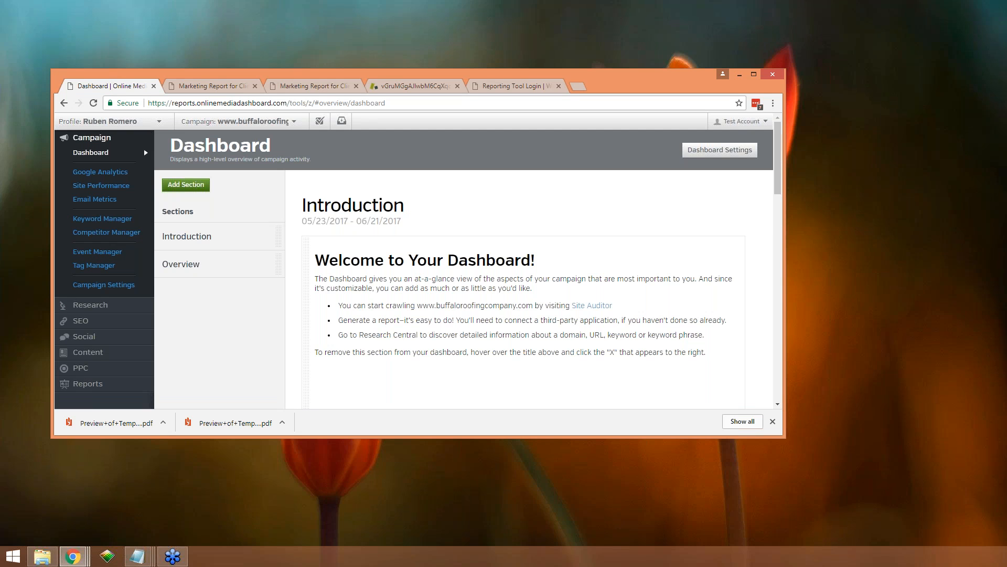
{"action": "left_click", "coordinate": [107, 174]}
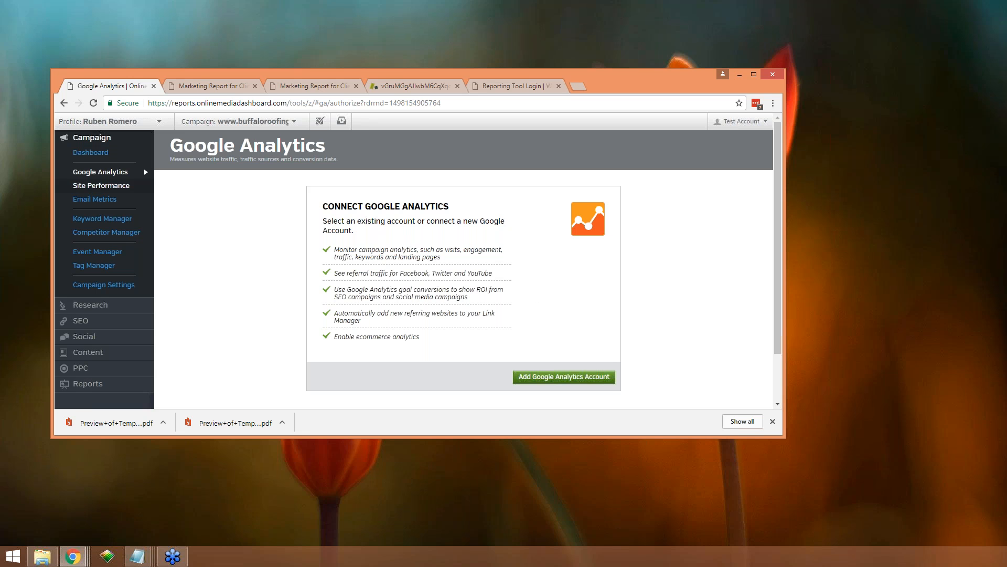
- Review the SEO, site and social metrics in the campaign's Site Performance report
{"action": "left_click", "coordinate": [119, 186]}
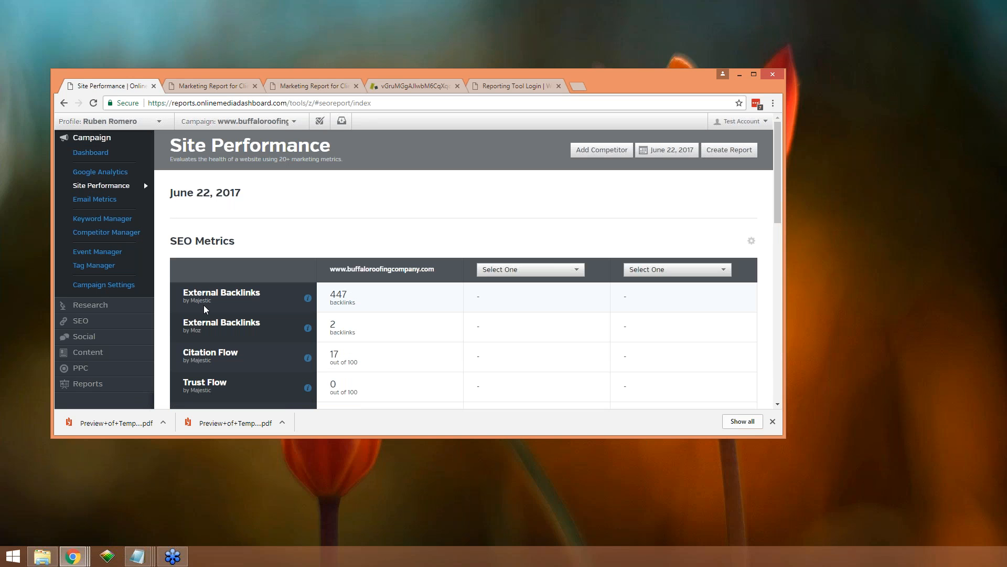
{"action": "scroll", "coordinate": [199, 228], "scroll_direction": "down", "scroll_amount": 1}
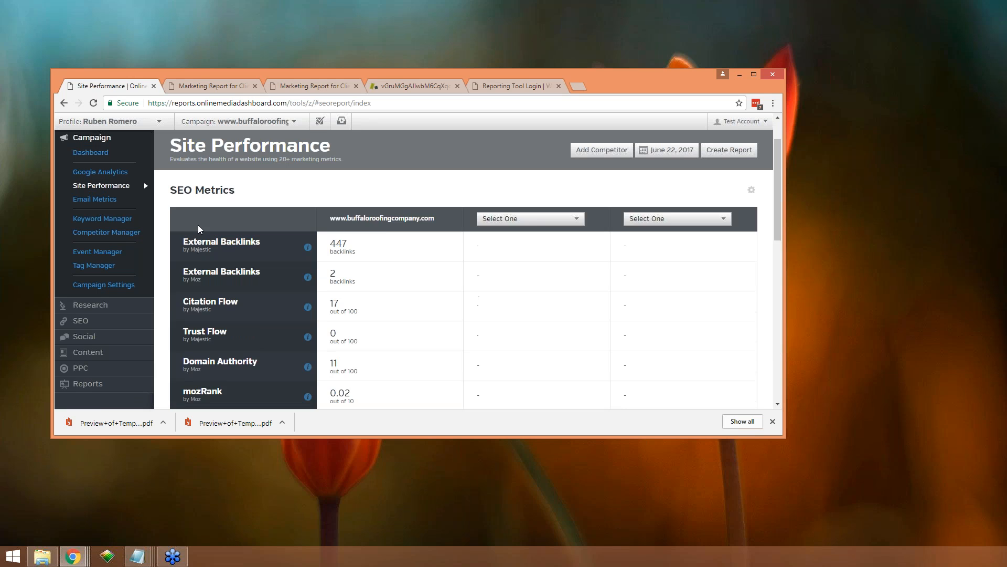
{"action": "scroll", "coordinate": [197, 224], "scroll_direction": "down", "scroll_amount": 6}
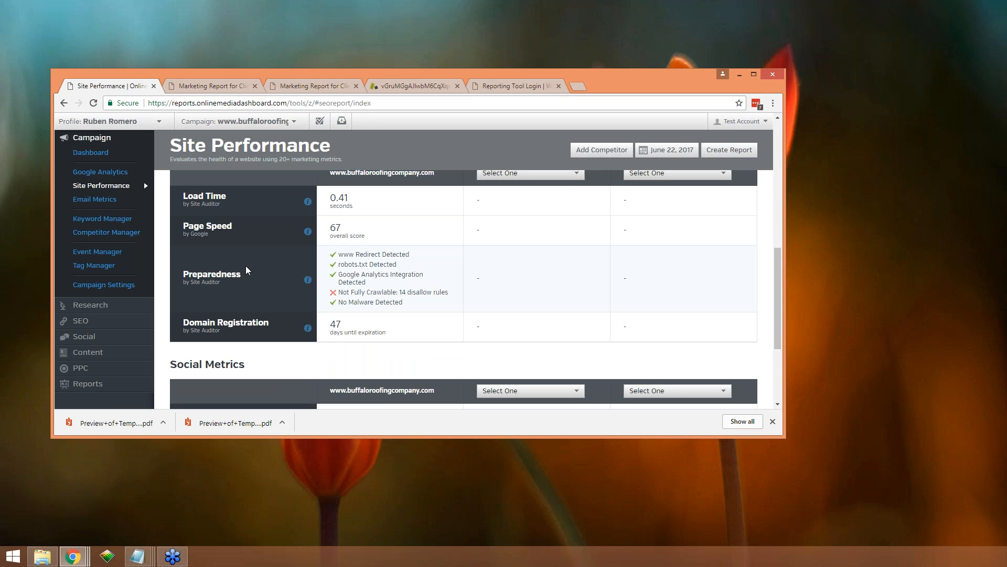
{"action": "scroll", "coordinate": [246, 266], "scroll_direction": "down", "scroll_amount": 1}
{"action": "scroll", "coordinate": [243, 246], "scroll_direction": "down", "scroll_amount": 2}
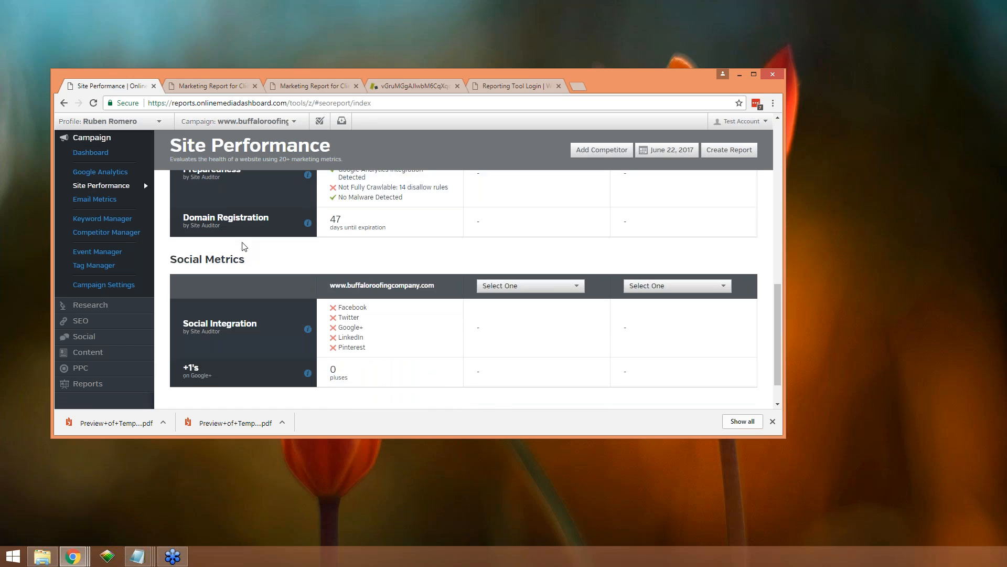
{"action": "scroll", "coordinate": [243, 245], "scroll_direction": "up", "scroll_amount": 3}
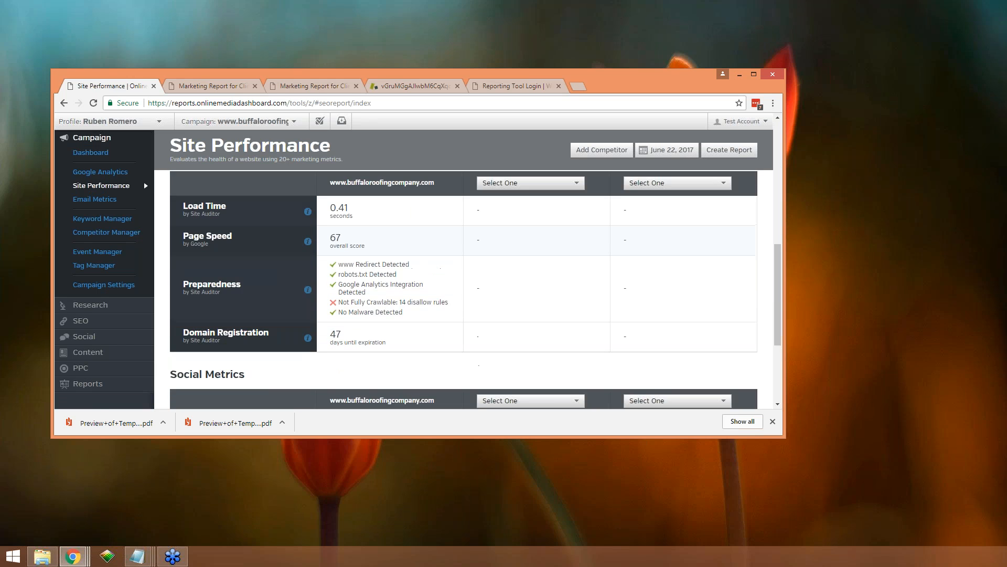
{"action": "scroll", "coordinate": [243, 246], "scroll_direction": "down", "scroll_amount": 2}
{"action": "scroll", "coordinate": [256, 302], "scroll_direction": "up", "scroll_amount": 1}
{"action": "scroll", "coordinate": [257, 303], "scroll_direction": "up", "scroll_amount": 3}
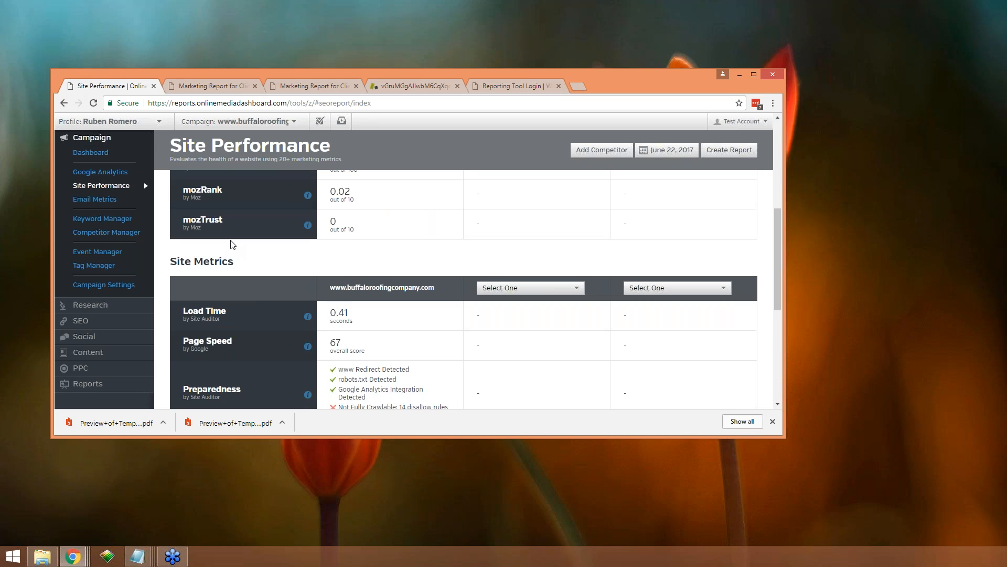
{"action": "scroll", "coordinate": [255, 305], "scroll_direction": "up", "scroll_amount": 4}
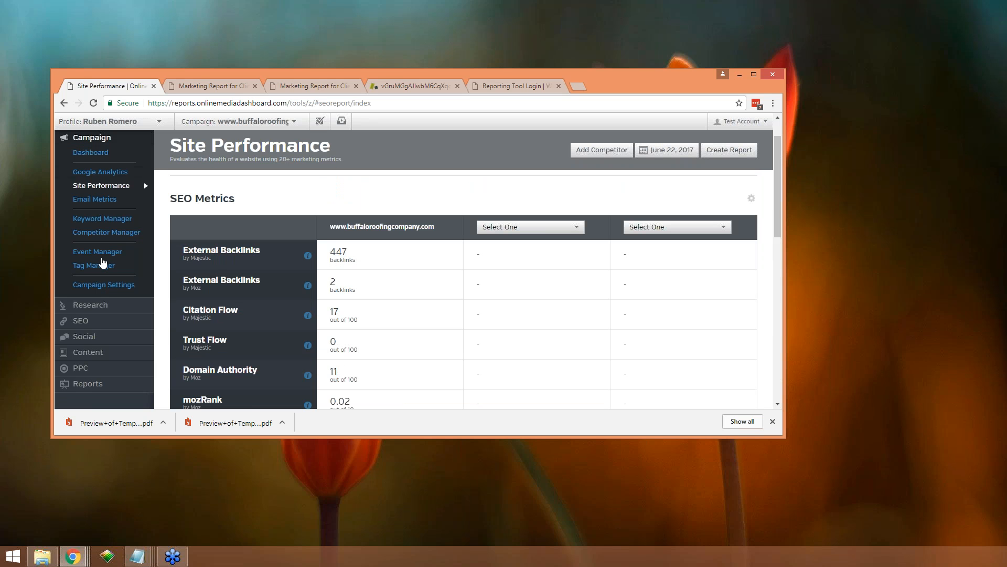
{"action": "scroll", "coordinate": [269, 330], "scroll_direction": "up", "scroll_amount": 1}
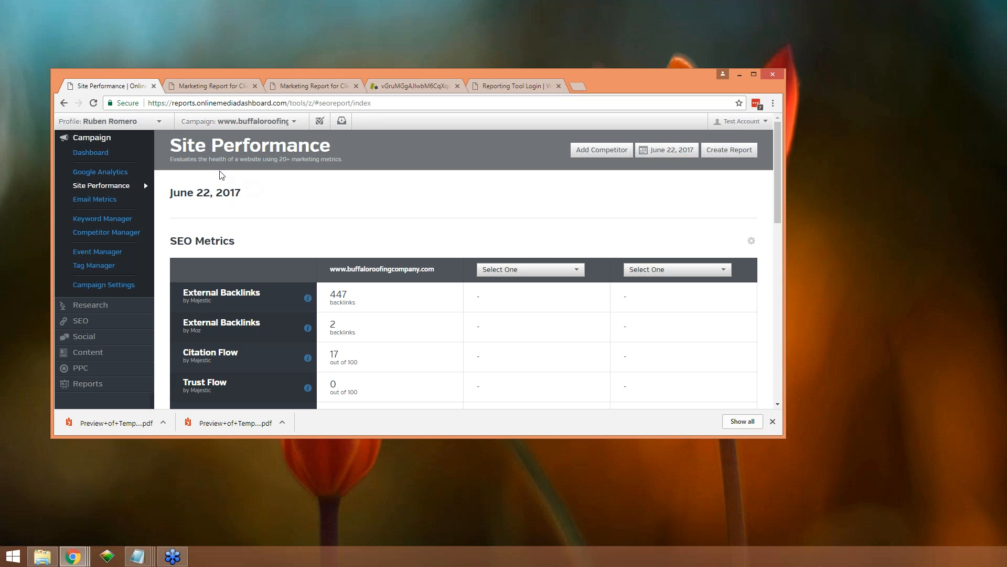
- Maximize the browser window and add a new campaign for the website unbrandedmarketing.com
{"action": "left_click", "coordinate": [754, 75]}
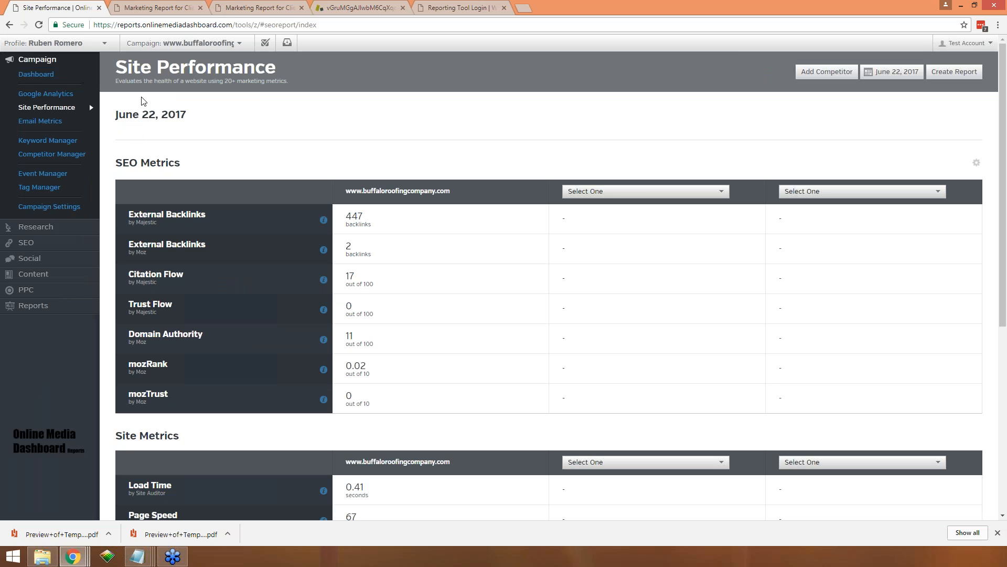
{"action": "left_click", "coordinate": [232, 42]}
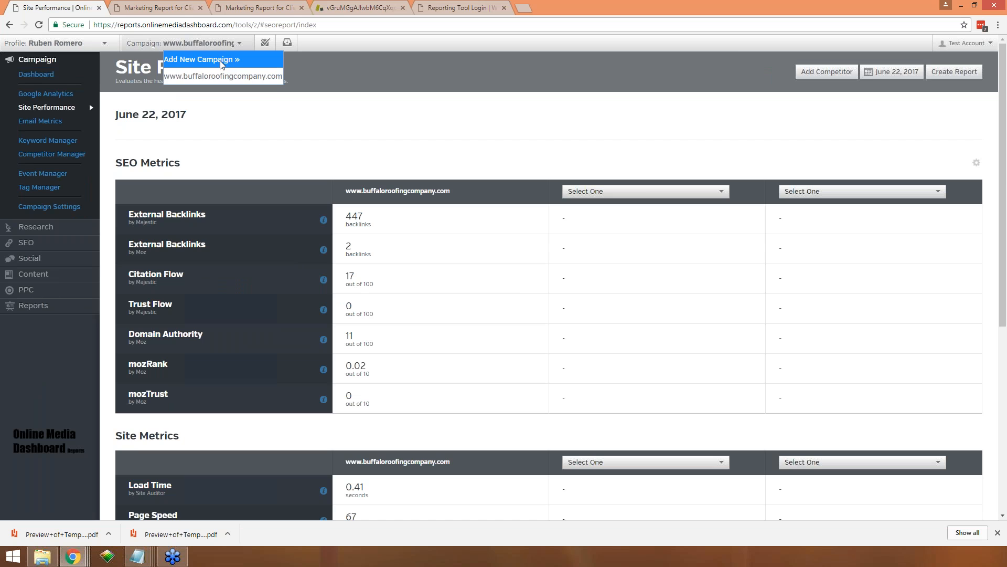
{"action": "left_click", "coordinate": [221, 59]}
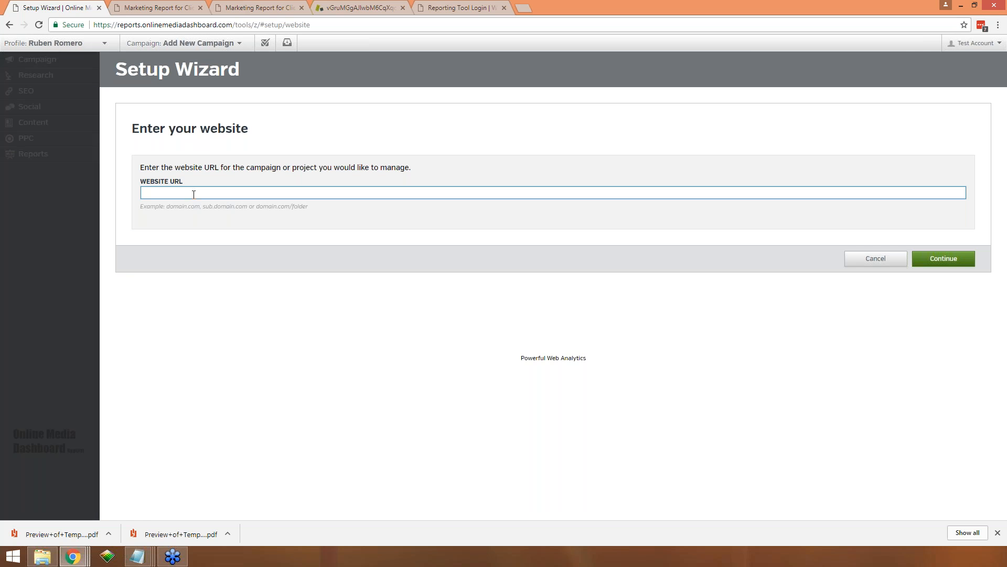
{"action": "left_click", "coordinate": [354, 194]}
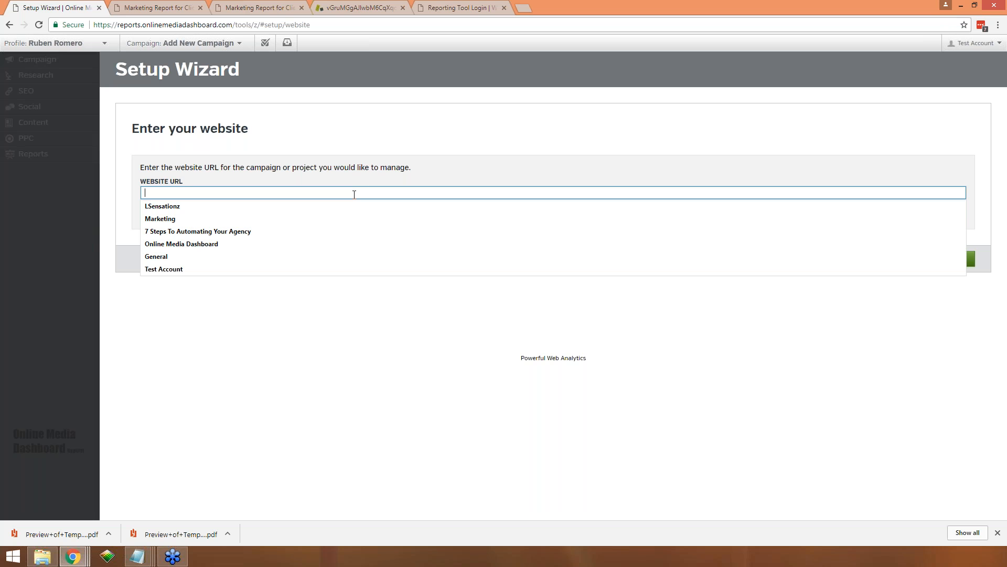
{"action": "type", "text": "unbranded"}
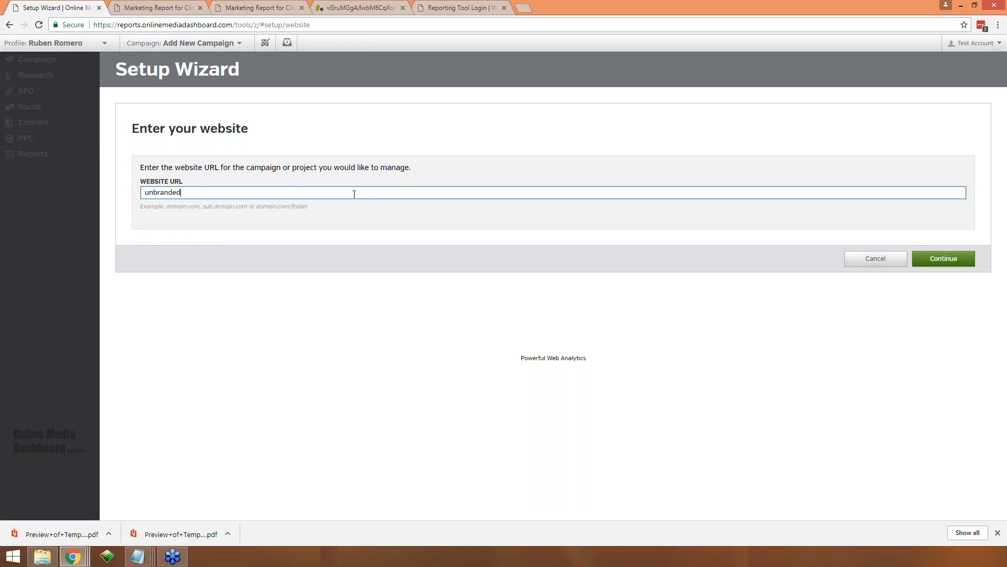
{"action": "type", "text": "marketing.com"}
{"action": "left_click", "coordinate": [951, 260]}
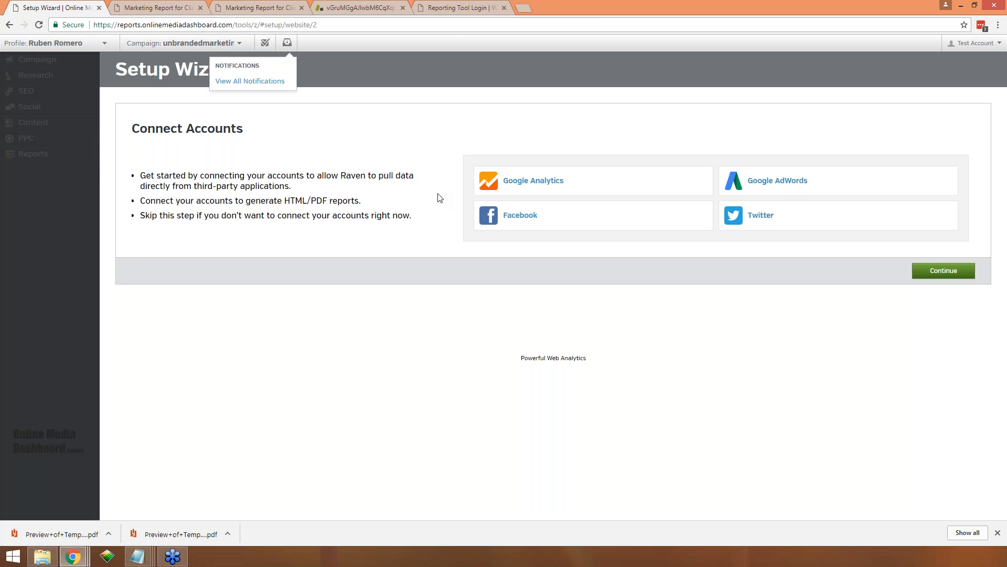
{"action": "mouse_move", "coordinate": [240, 40]}
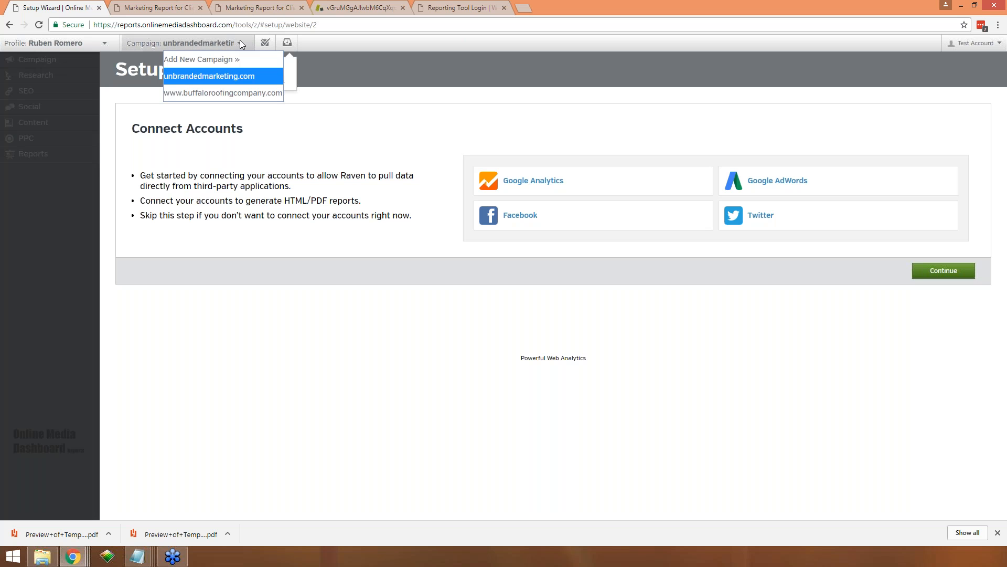
{"action": "left_click", "coordinate": [228, 93]}
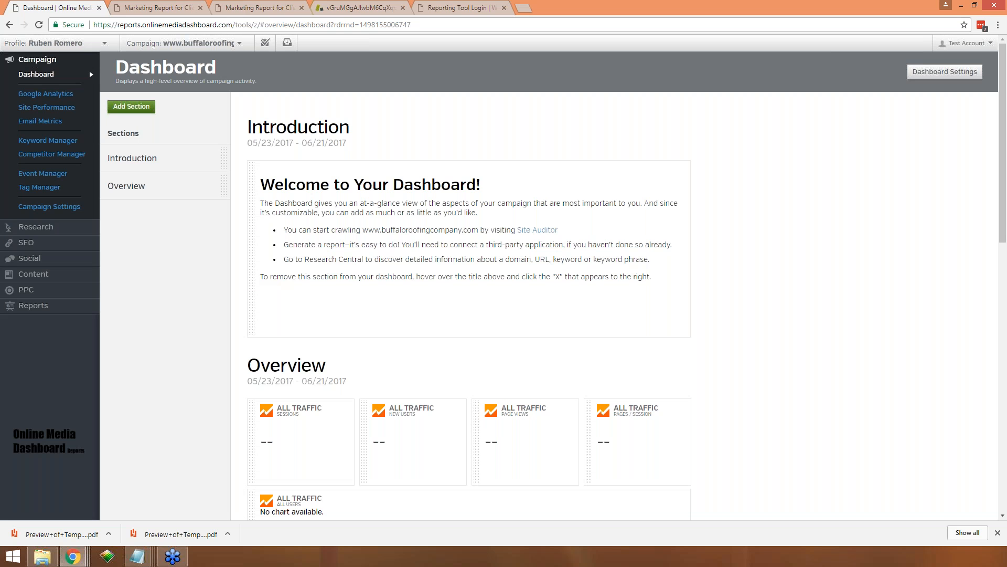
{"action": "left_click", "coordinate": [40, 121]}
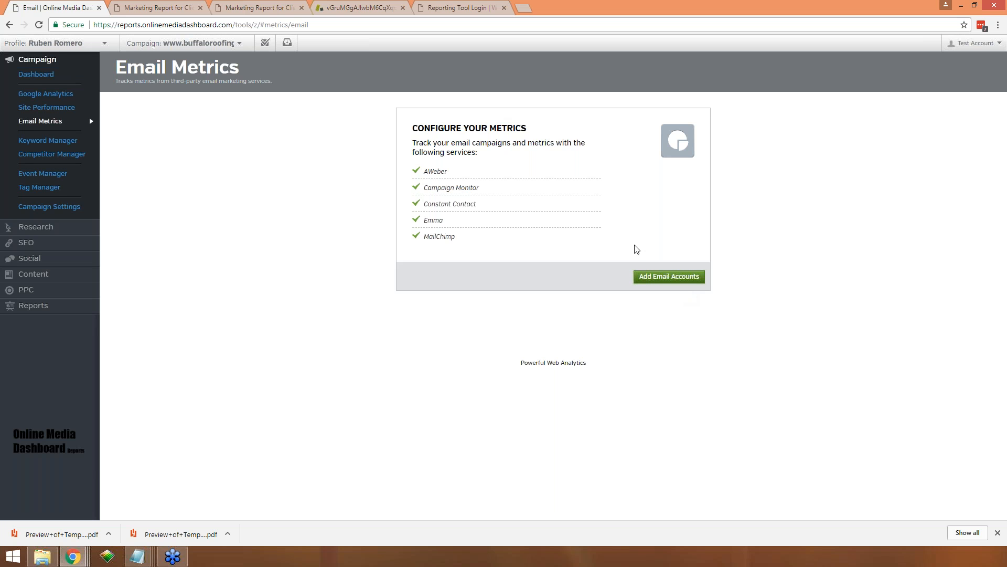
- Review the campaign's target keywords and their search volumes in the Keyword Manager
{"action": "left_click", "coordinate": [47, 146]}
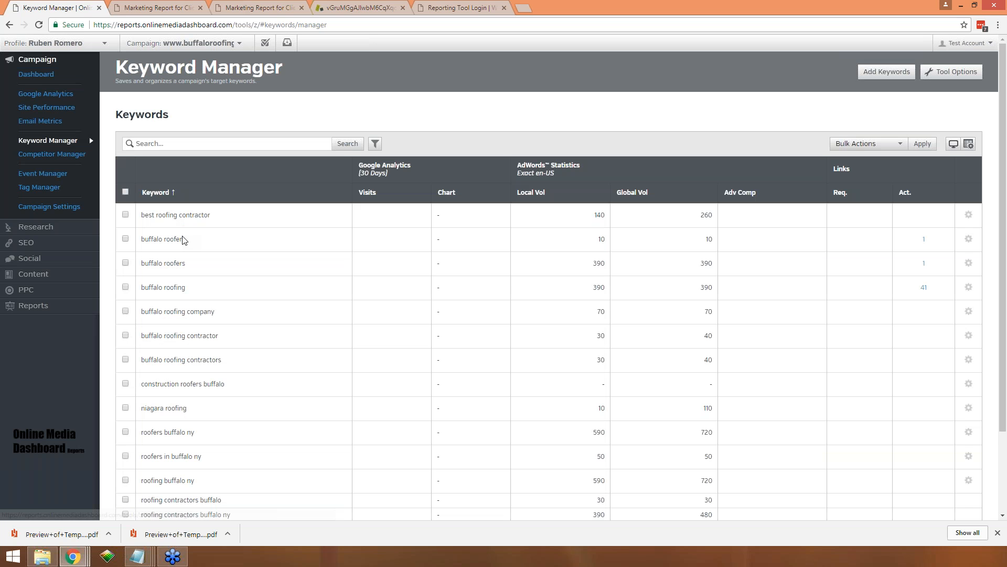
{"action": "scroll", "coordinate": [182, 240], "scroll_direction": "down", "scroll_amount": 2}
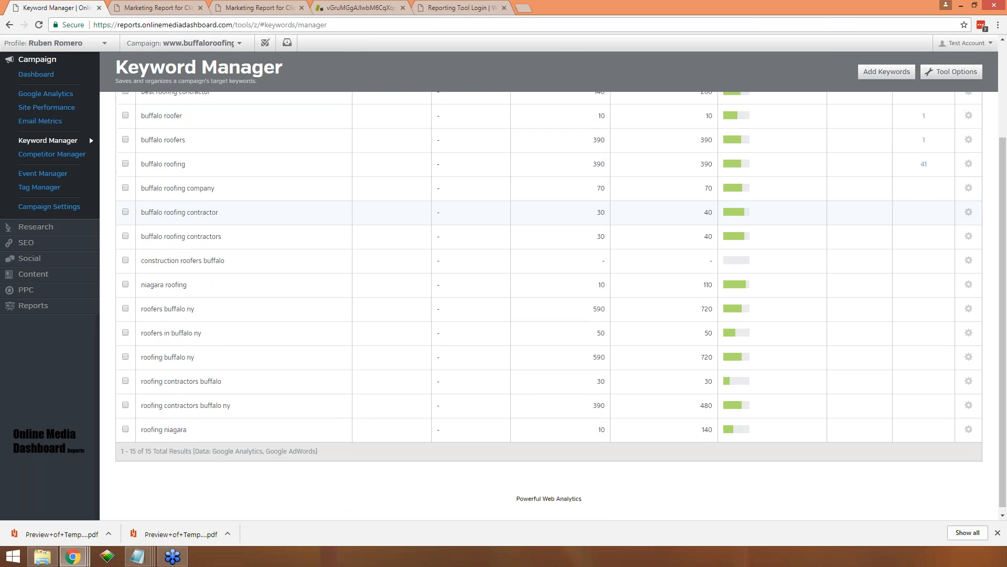
{"action": "scroll", "coordinate": [398, 227], "scroll_direction": "up", "scroll_amount": 2}
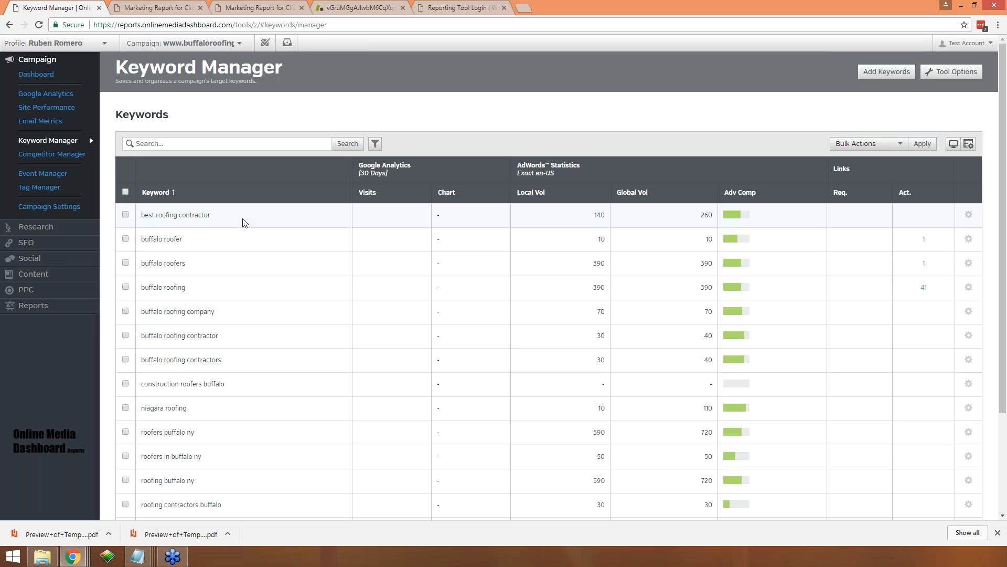
- View the campaign's competitors in the Competitor Manager and expand the Research tools
{"action": "left_click", "coordinate": [65, 155]}
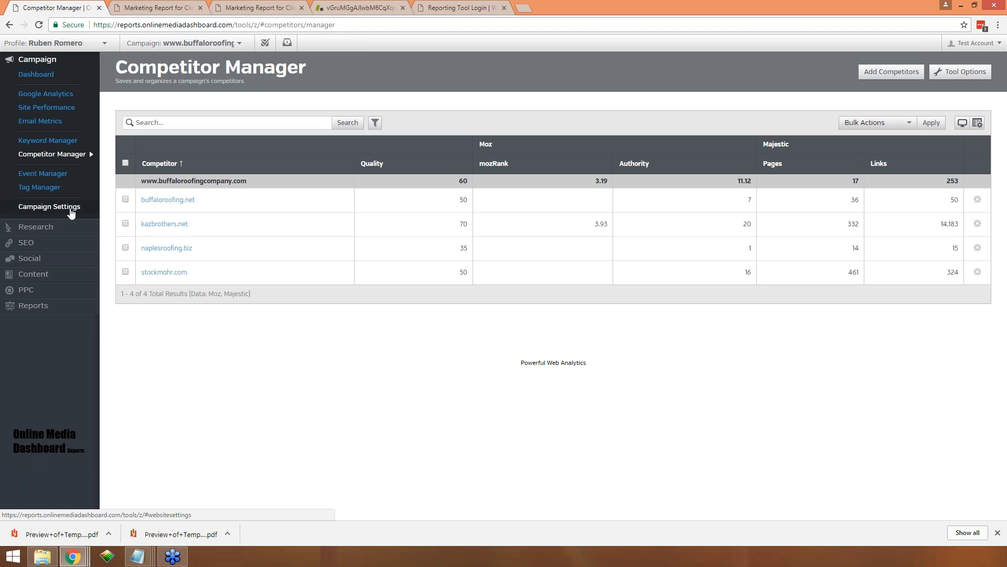
{"action": "left_click", "coordinate": [50, 227]}
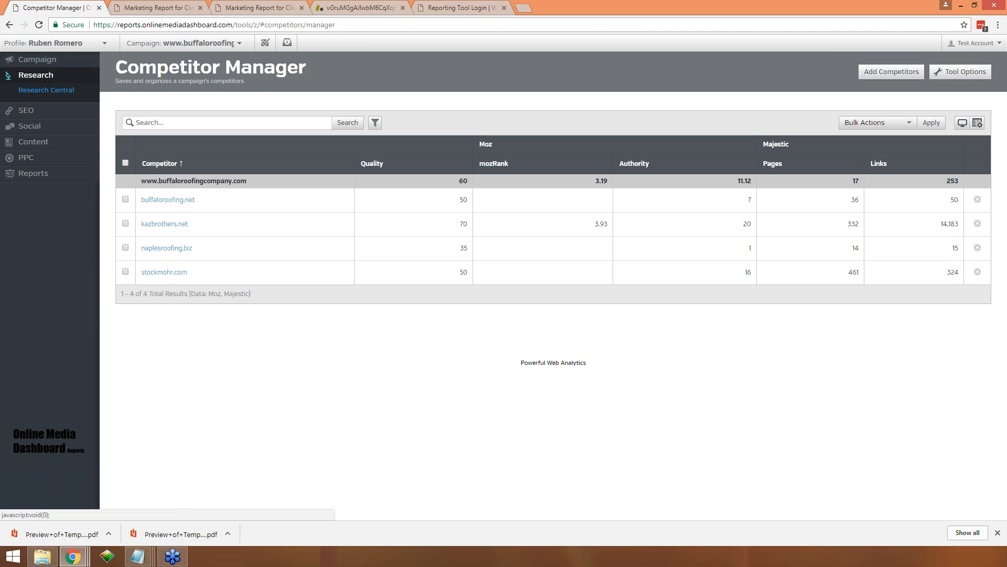
- Open the Research Central tool for the campaign
{"action": "left_click", "coordinate": [52, 92]}
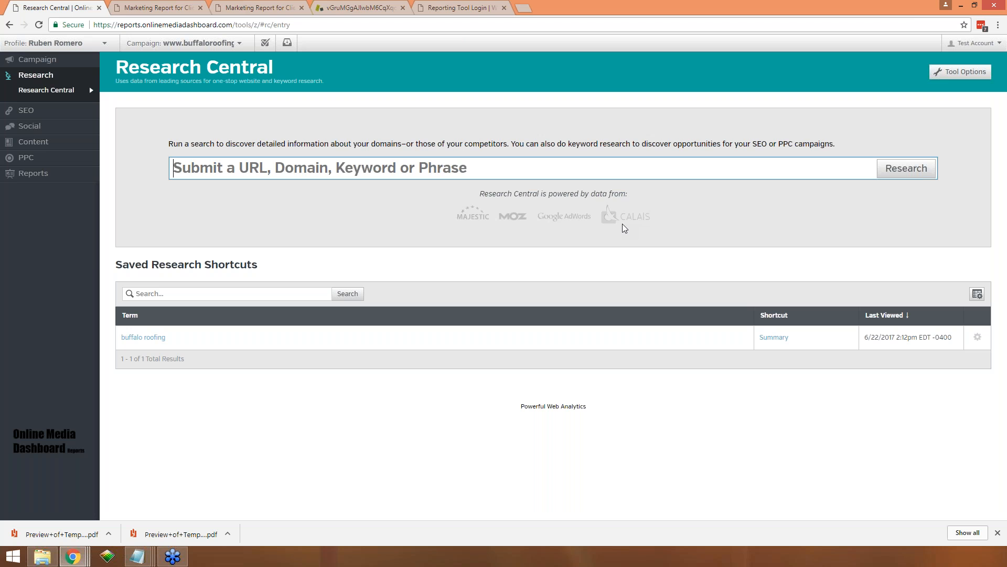
{"action": "type", "text": "u"}
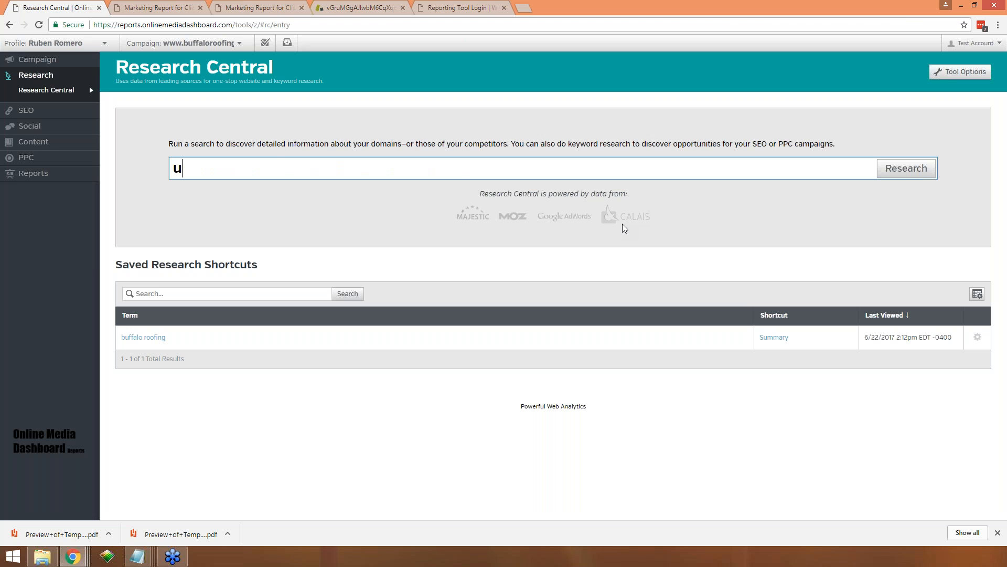
{"action": "type", "text": "nbrandedmarketi"}
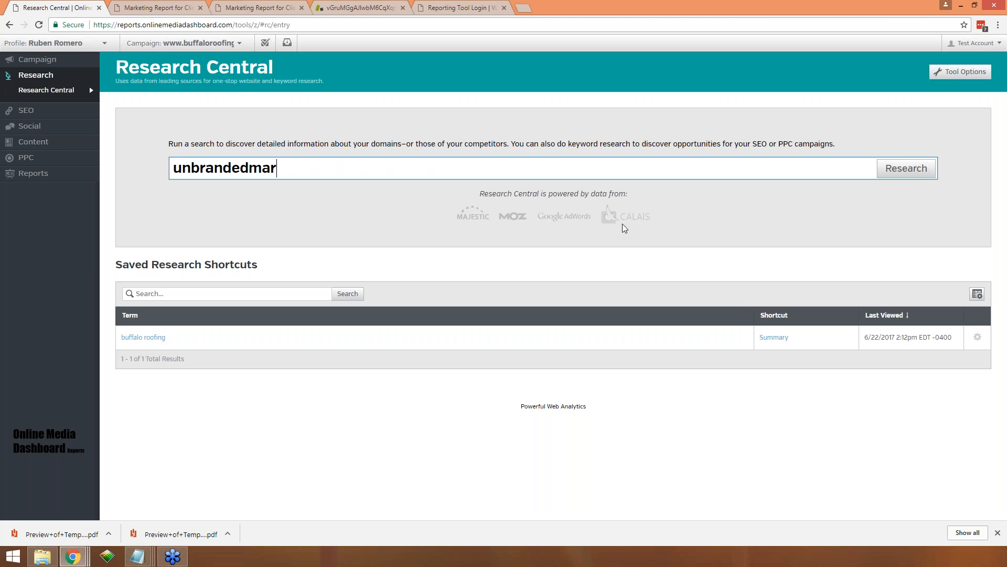
{"action": "key", "text": "BackSpace"}
{"action": "key", "text": "BackSpace"}
{"action": "key", "text": "BackSpace"}
{"action": "key", "text": "BackSpace"}
{"action": "key", "text": "BackSpace"}
{"action": "key", "text": "BackSpace"}
{"action": "key", "text": "BackSpace"}
{"action": "key", "text": "BackSpace"}
{"action": "key", "text": "BackSpace"}
{"action": "key", "text": "BackSpace"}
{"action": "key", "text": "BackSpace"}
{"action": "key", "text": "BackSpace"}
{"action": "key", "text": "BackSpace"}
{"action": "key", "text": "BackSpace"}
{"action": "key", "text": "BackSpace"}
{"action": "key", "text": "BackSpace"}
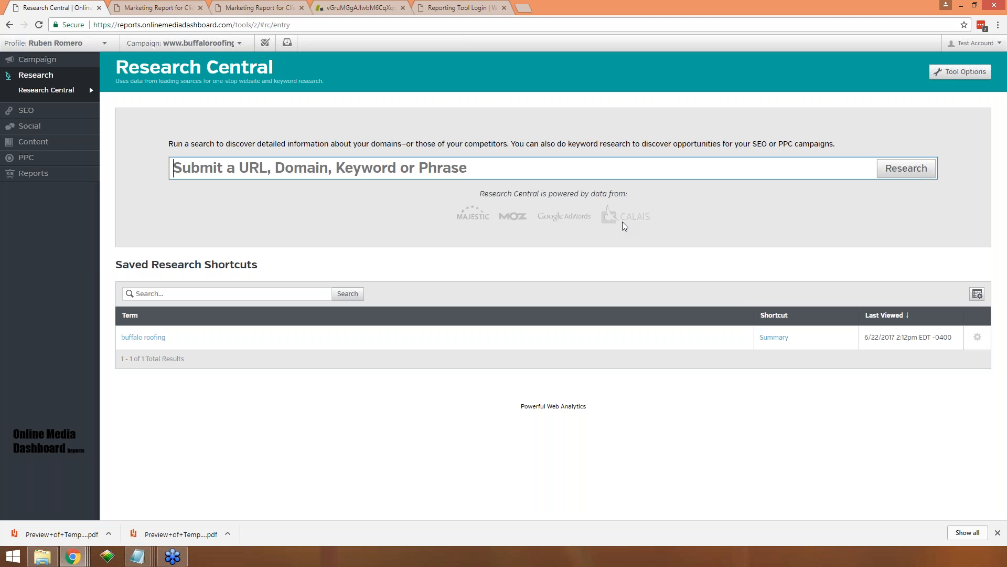
- Research the phrase "plumber peachtree city" and review its keyword statistics and Google search volume trends
{"action": "type", "text": "plumbe"}
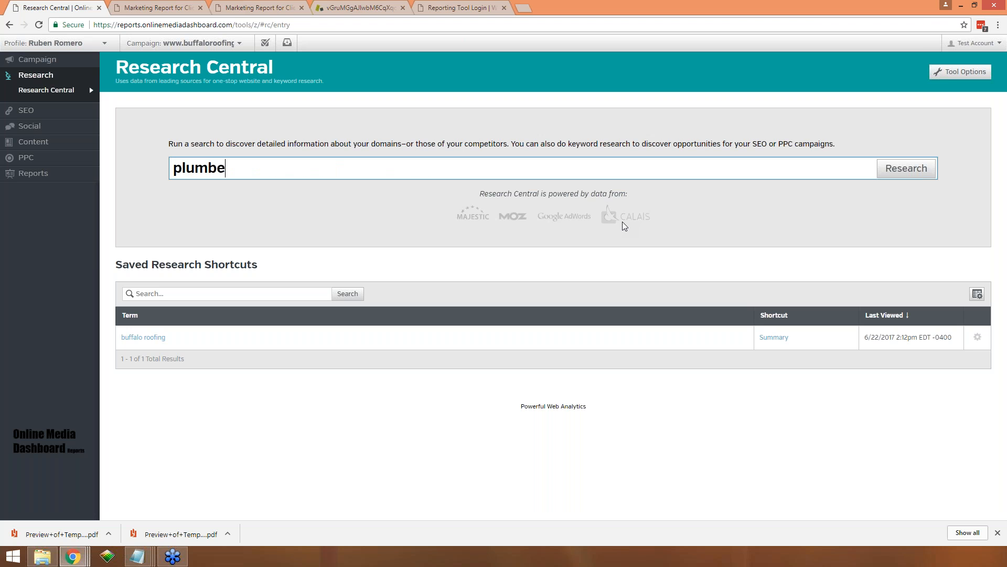
{"action": "type", "text": "r peachtree city"}
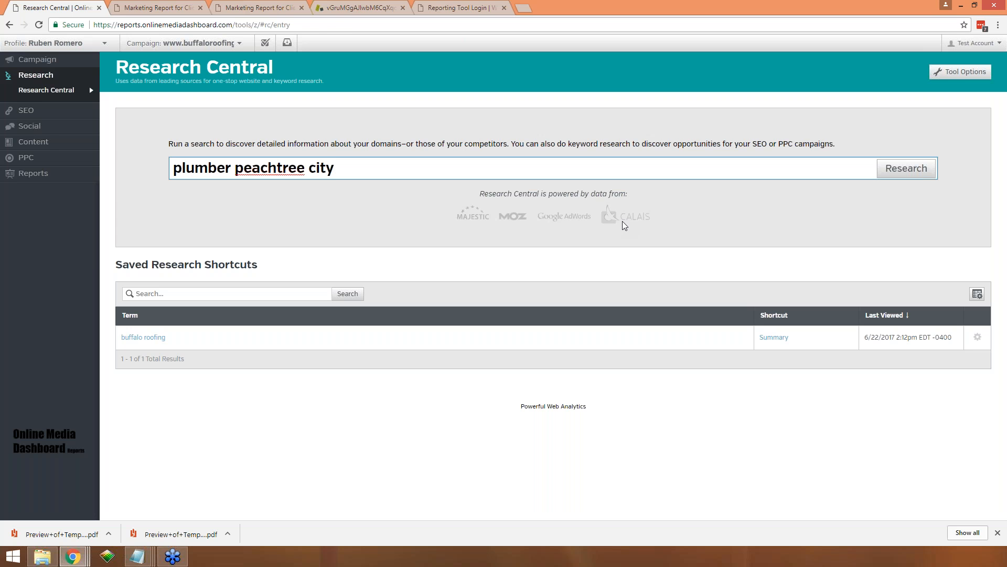
{"action": "key", "text": "Return"}
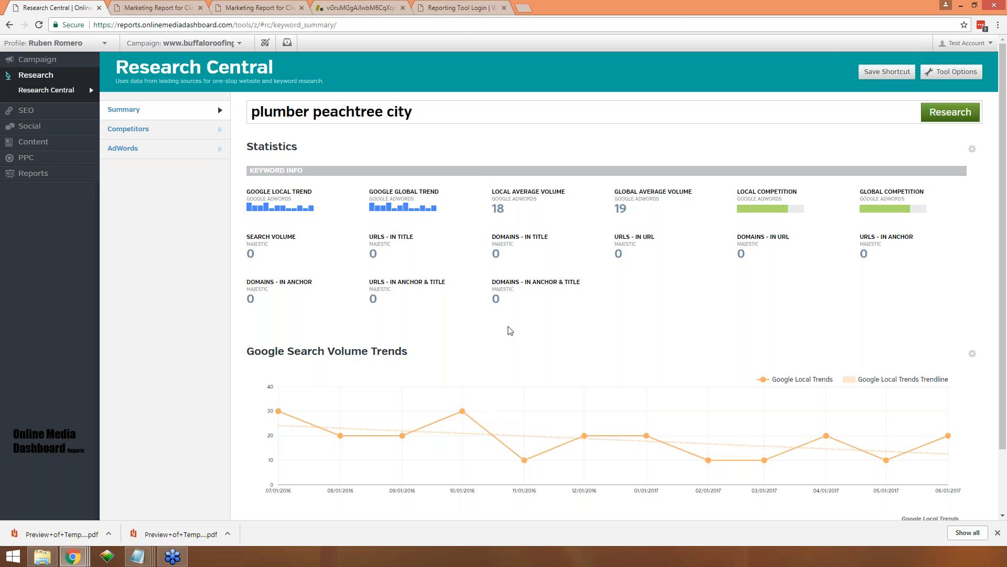
{"action": "scroll", "coordinate": [442, 356], "scroll_direction": "down", "scroll_amount": 2}
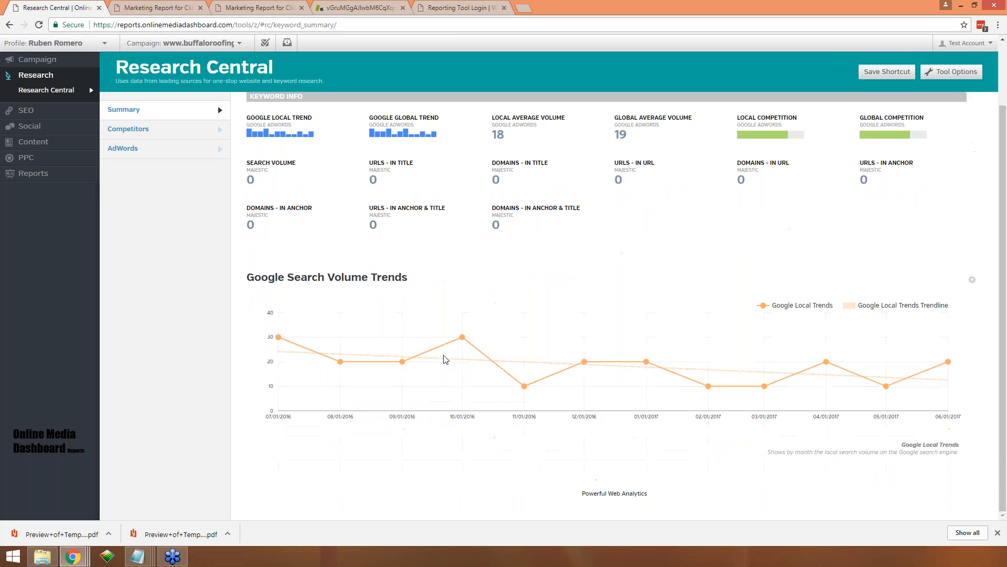
- View the competitors for the researched phrase and show the available actions for the yellowpages.com result
{"action": "left_click", "coordinate": [128, 129]}
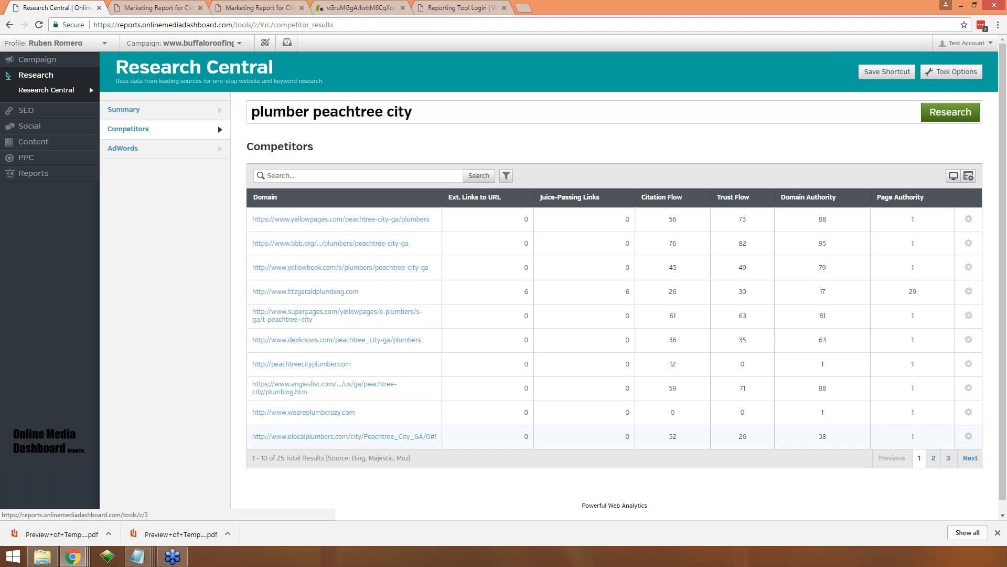
{"action": "left_click", "coordinate": [969, 220]}
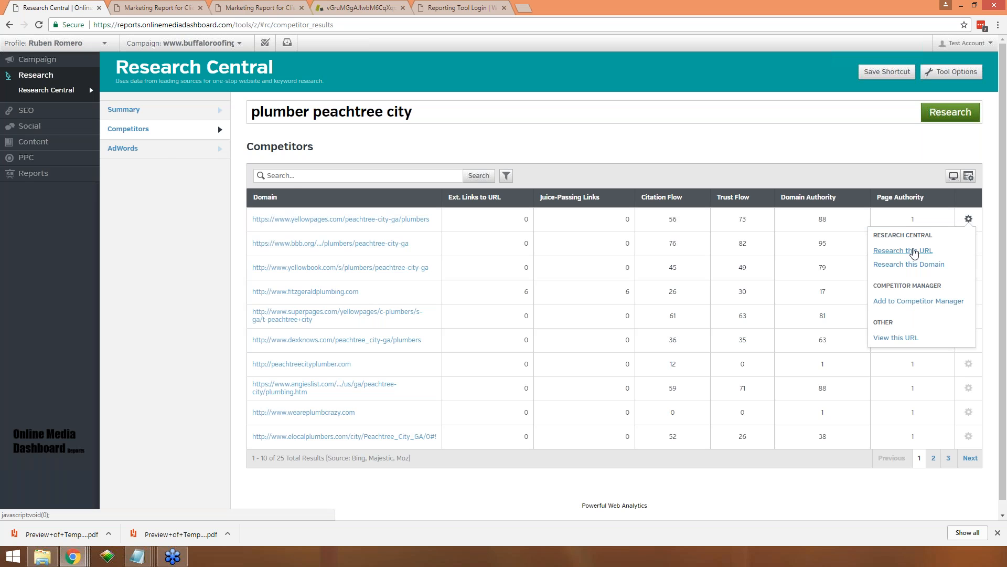
- Review the AdWords keyword suggestions for the phrase and check the table's export and pagination options
{"action": "left_click", "coordinate": [168, 150]}
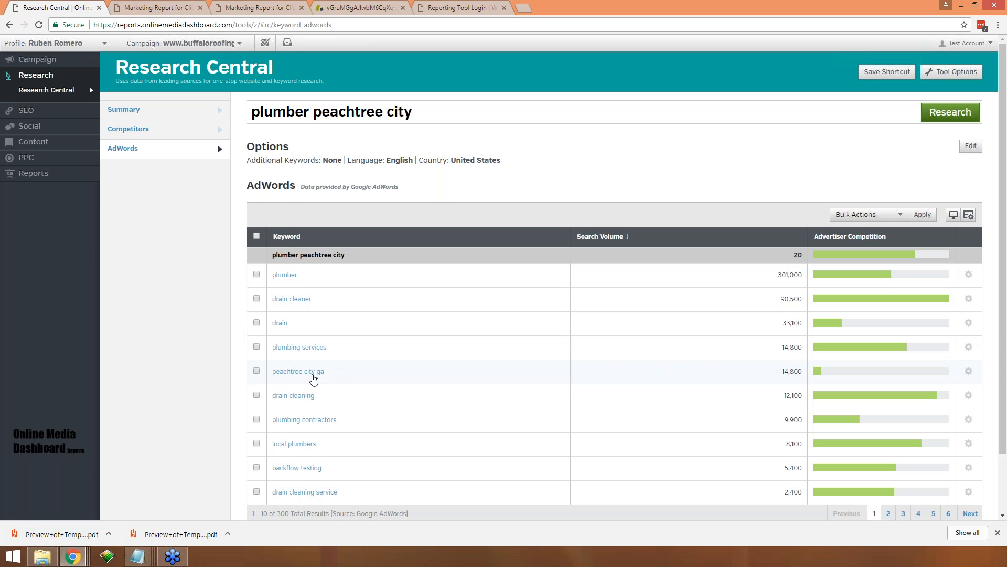
{"action": "scroll", "coordinate": [346, 396], "scroll_direction": "down", "scroll_amount": 1}
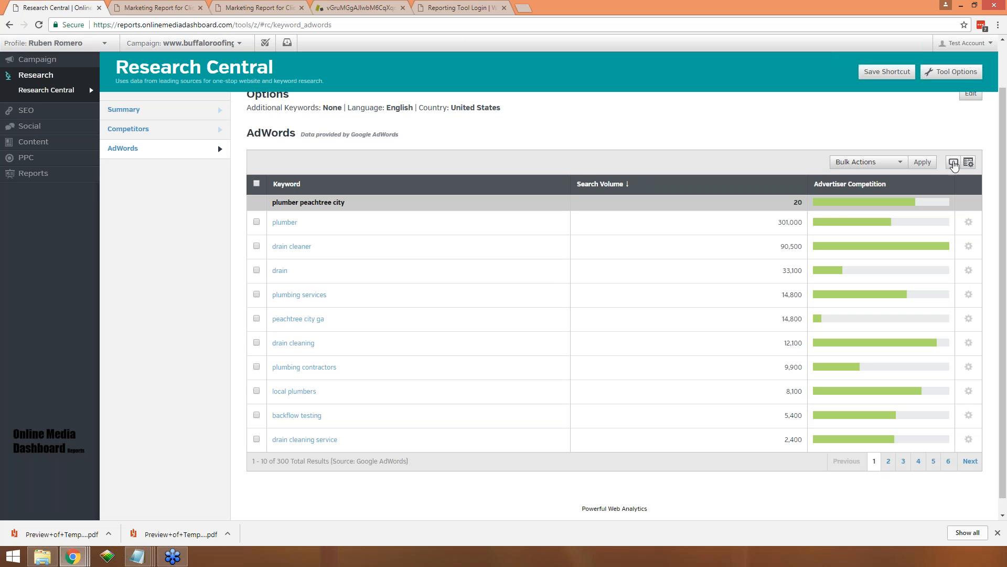
{"action": "left_click", "coordinate": [969, 165]}
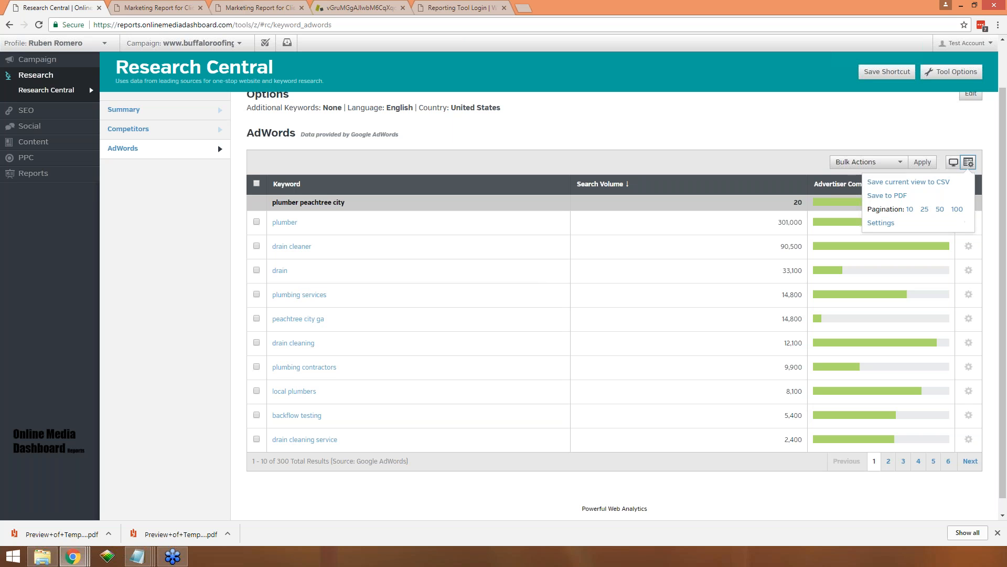
{"action": "left_click", "coordinate": [954, 163]}
{"action": "left_click", "coordinate": [936, 132]}
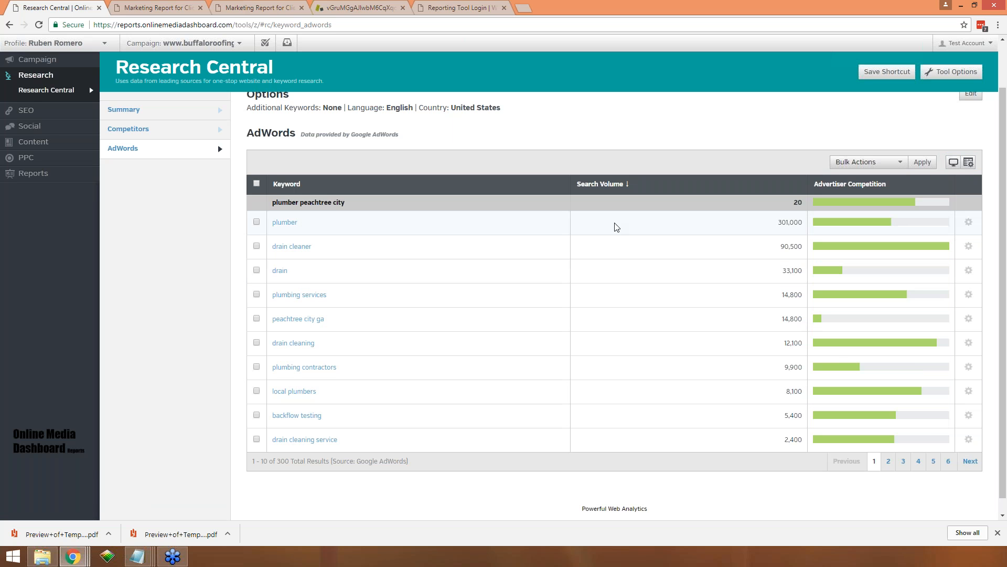
- Sort the AdWords suggestions by keyword in descending order and show the available actions for "superior plumbing atlanta"
{"action": "left_click", "coordinate": [323, 205]}
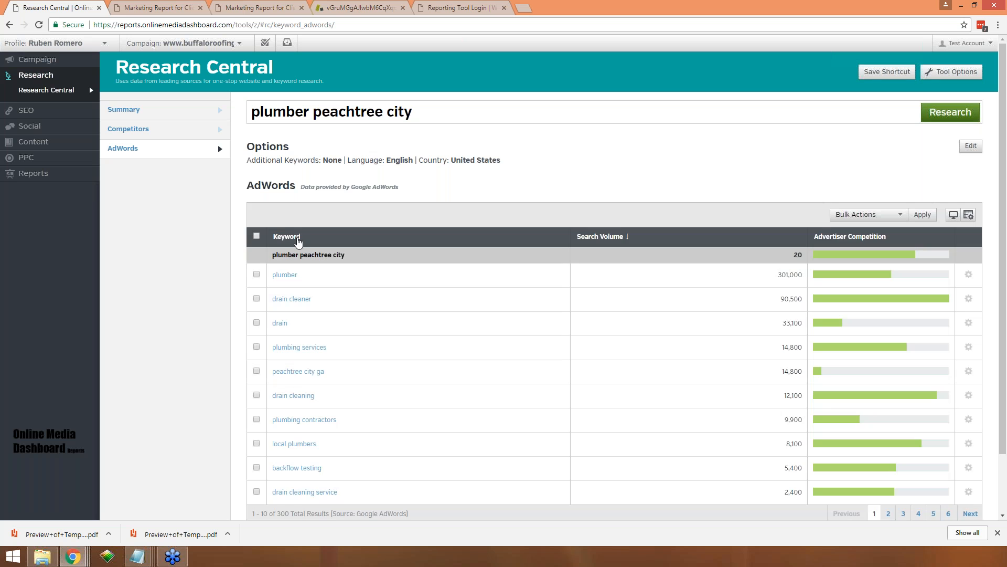
{"action": "left_click", "coordinate": [287, 237]}
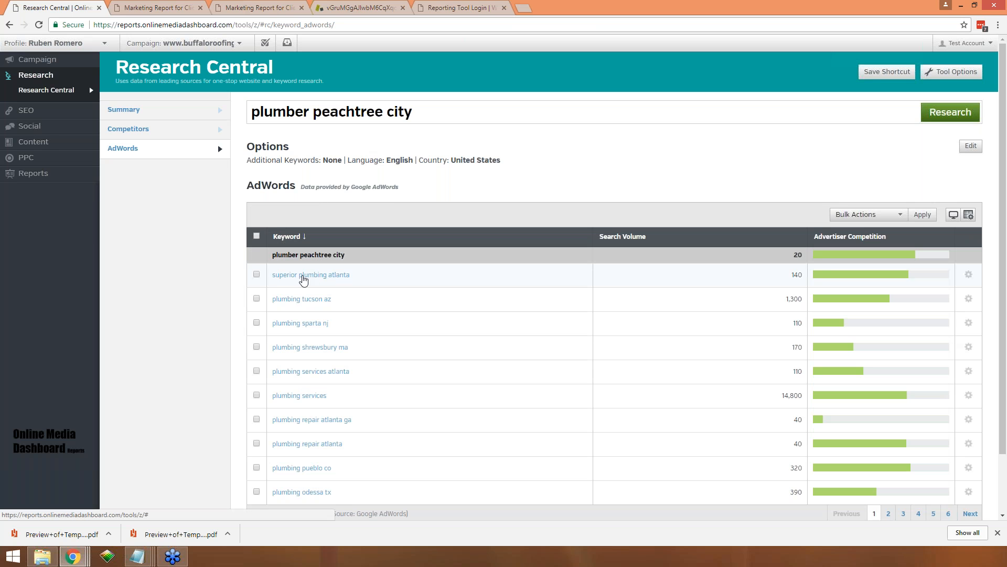
{"action": "mouse_move", "coordinate": [892, 279]}
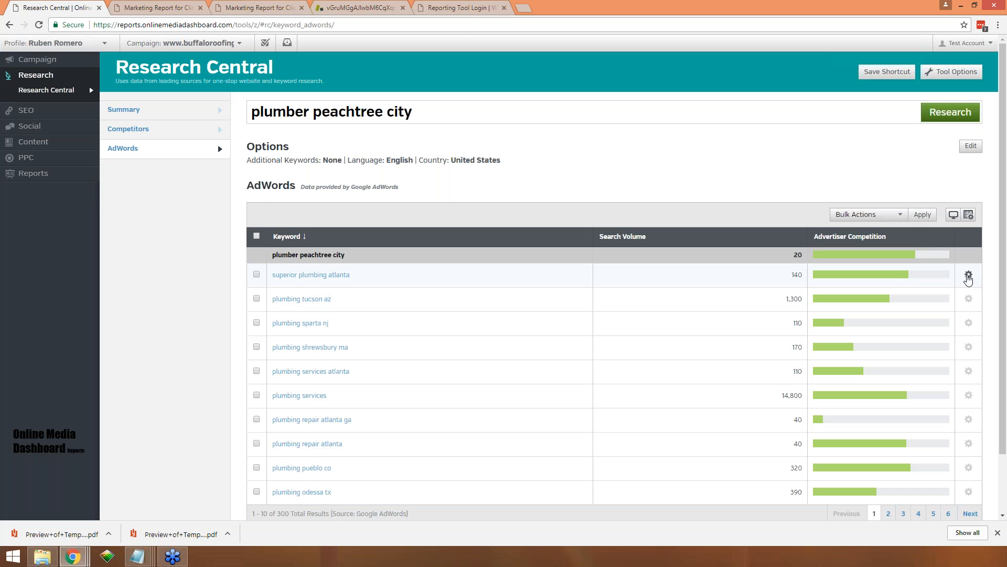
{"action": "left_click", "coordinate": [969, 276]}
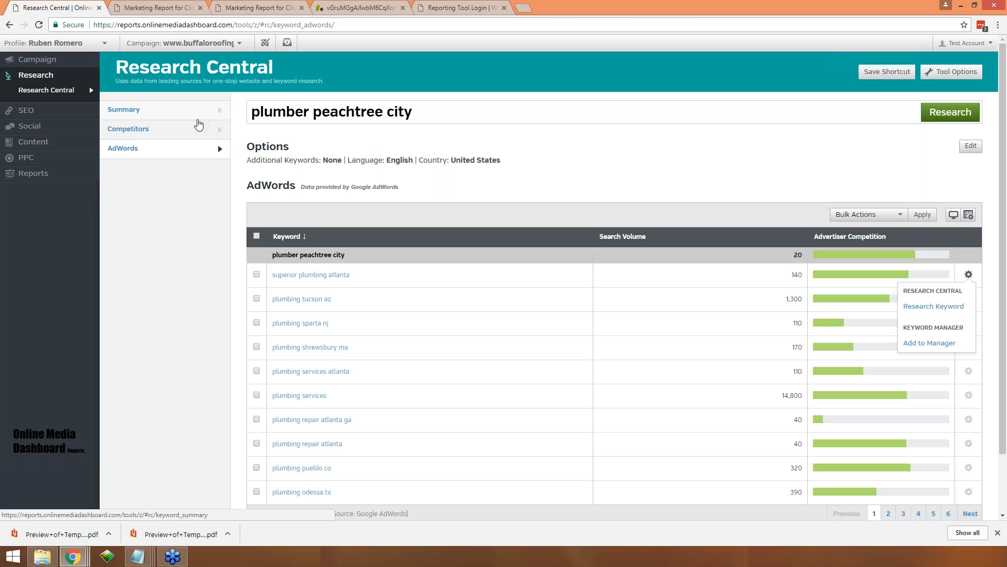
- Revisit the phrase's Summary statistics and trend chart, as well as its Competitors list
{"action": "left_click", "coordinate": [146, 109]}
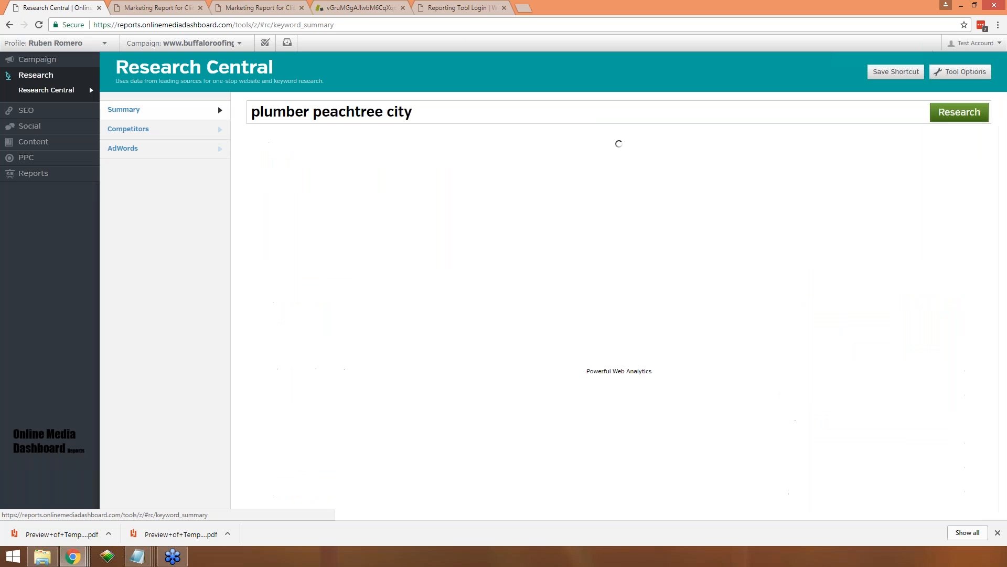
{"action": "scroll", "coordinate": [218, 106], "scroll_direction": "down", "scroll_amount": 1}
{"action": "scroll", "coordinate": [383, 304], "scroll_direction": "down", "scroll_amount": 2}
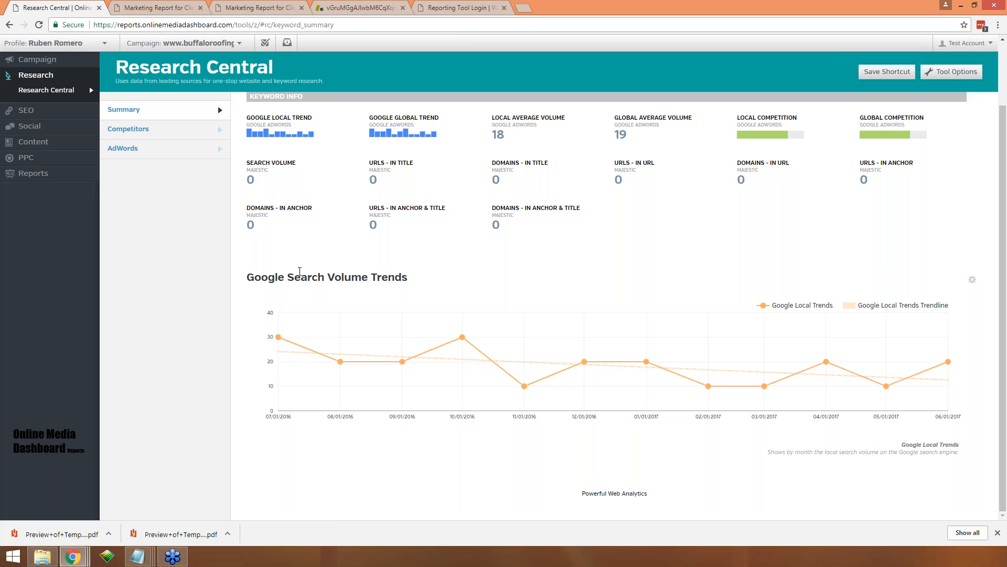
{"action": "scroll", "coordinate": [299, 271], "scroll_direction": "up", "scroll_amount": 3}
{"action": "left_click", "coordinate": [162, 135]}
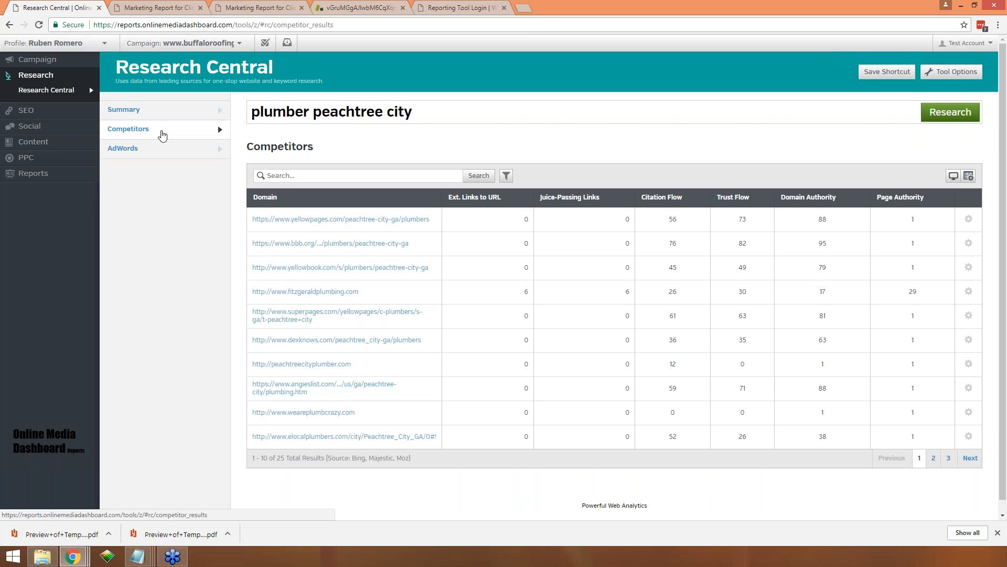
- Close the browser's downloads bar and start a Site Auditor crawl of the campaign's website
{"action": "left_click", "coordinate": [53, 115]}
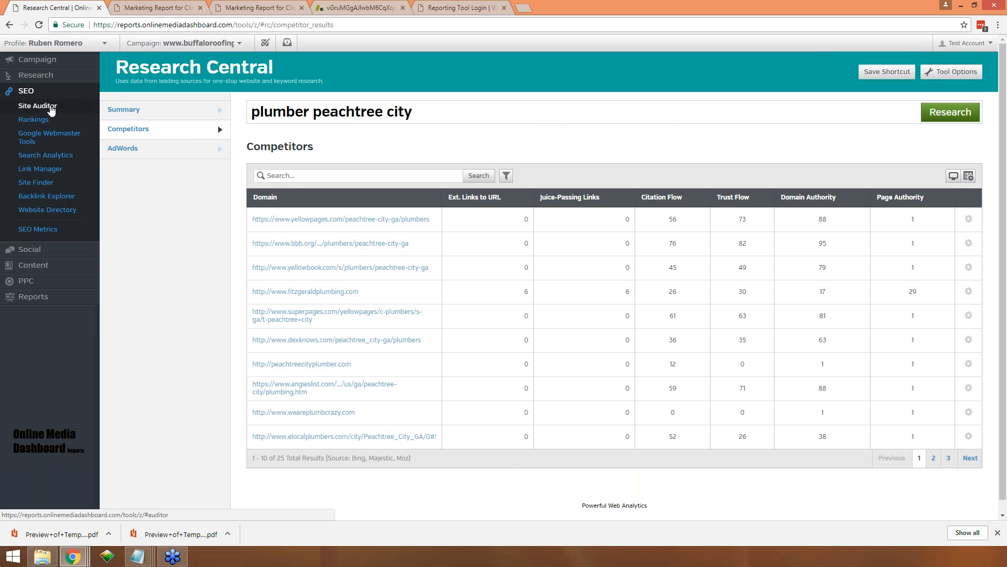
{"action": "left_click", "coordinate": [997, 533]}
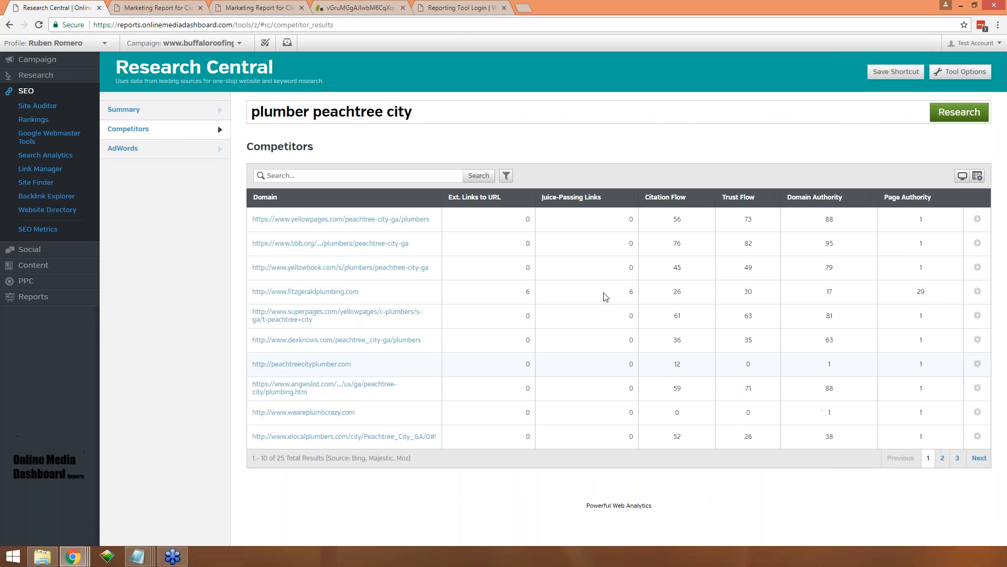
{"action": "left_click", "coordinate": [40, 107]}
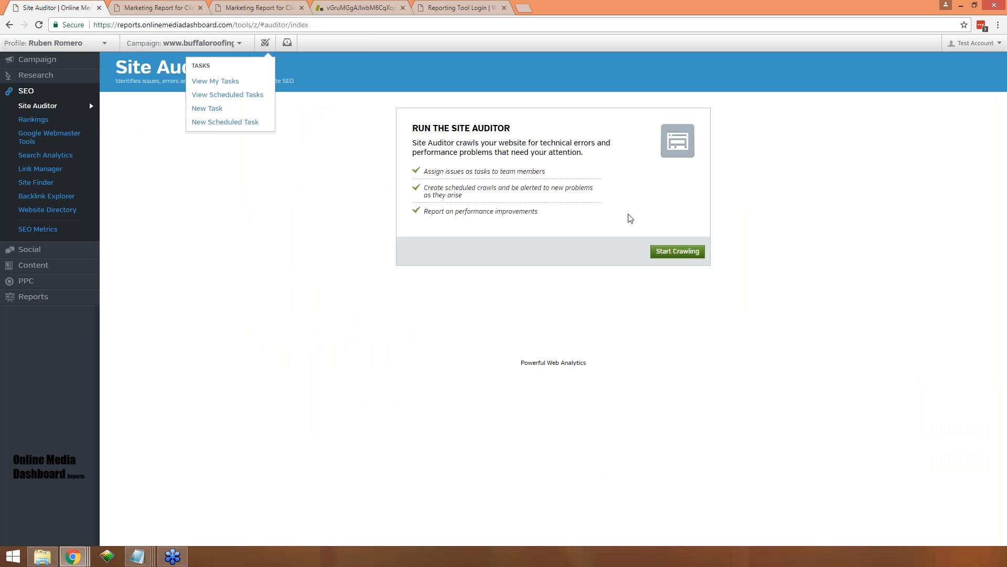
{"action": "left_click", "coordinate": [677, 252]}
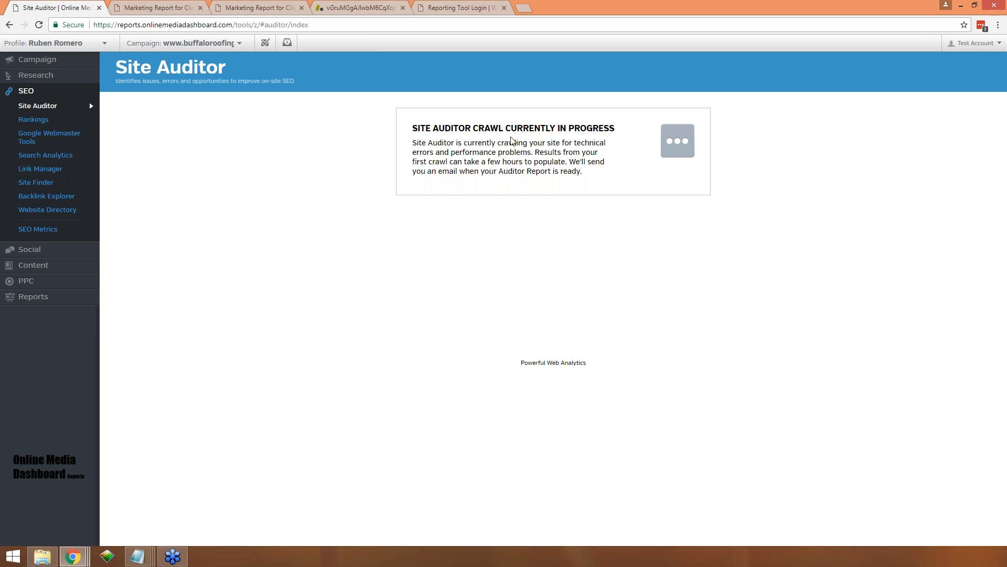
- View the SEO section's Rankings, Google Webmaster Tools and Search Analytics pages
{"action": "left_click", "coordinate": [45, 125]}
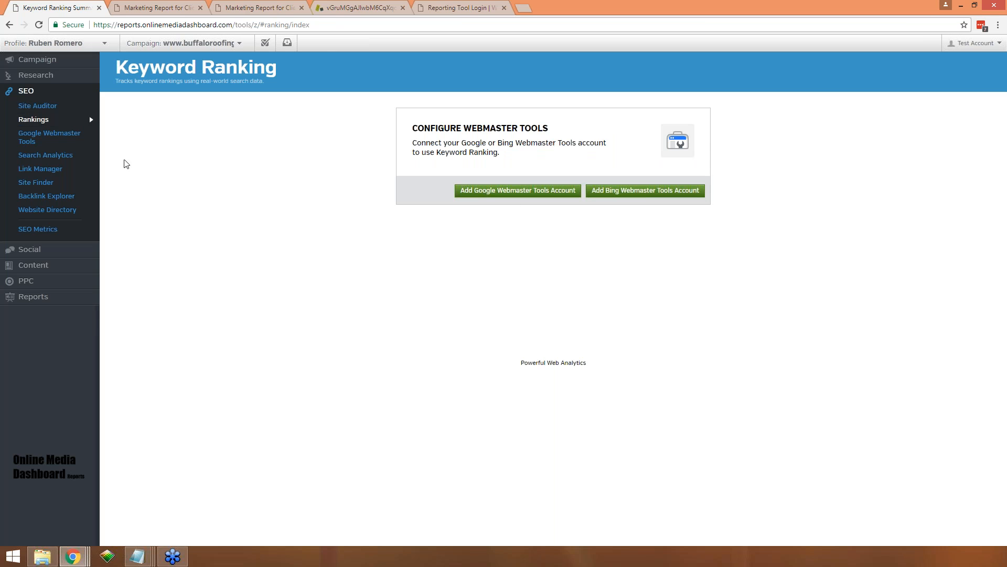
{"action": "left_click", "coordinate": [62, 138]}
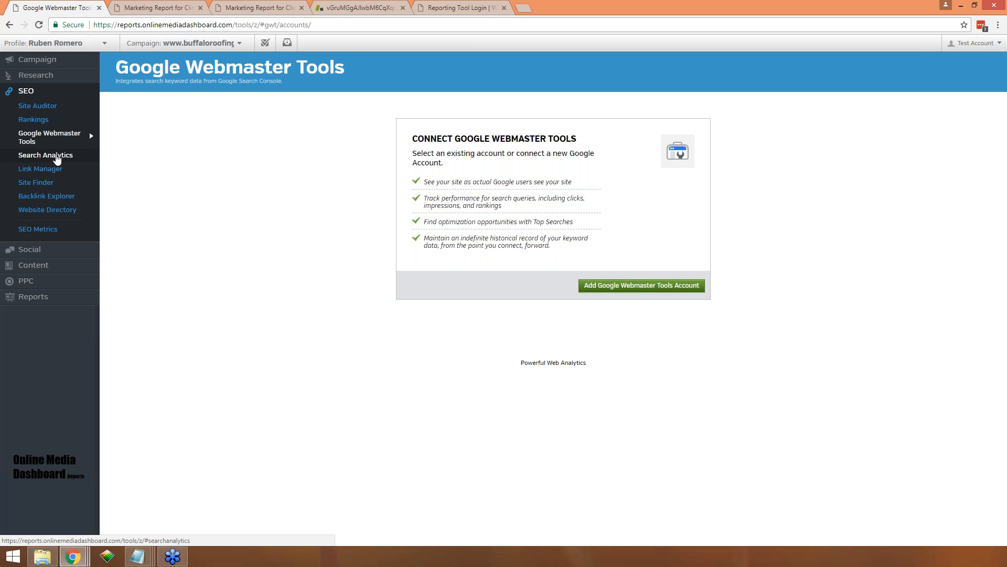
{"action": "left_click", "coordinate": [57, 157]}
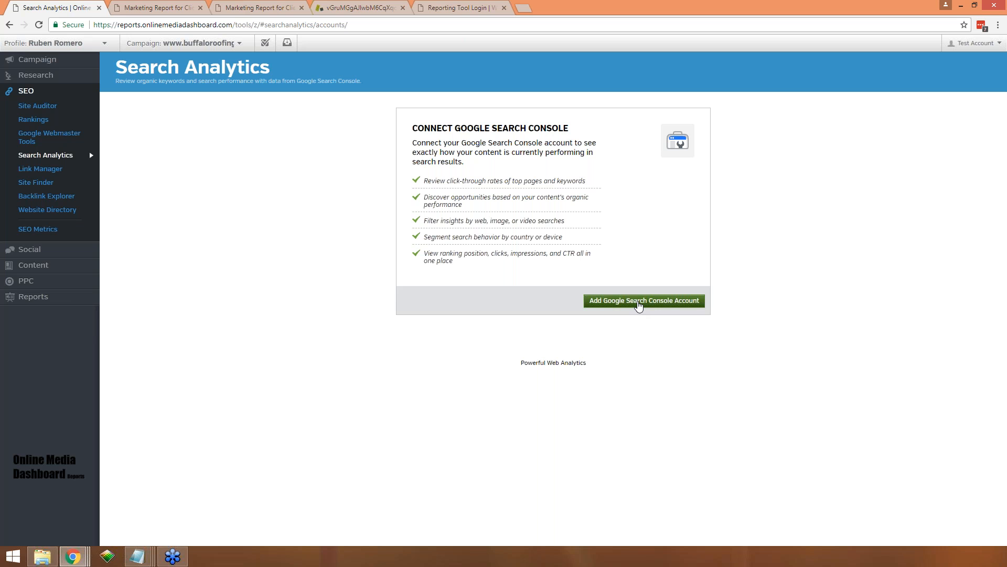
- View the SEO section's Link Manager, Site Finder, Backlink Explorer, Website Directory and SEO Metrics pages
{"action": "left_click", "coordinate": [41, 169]}
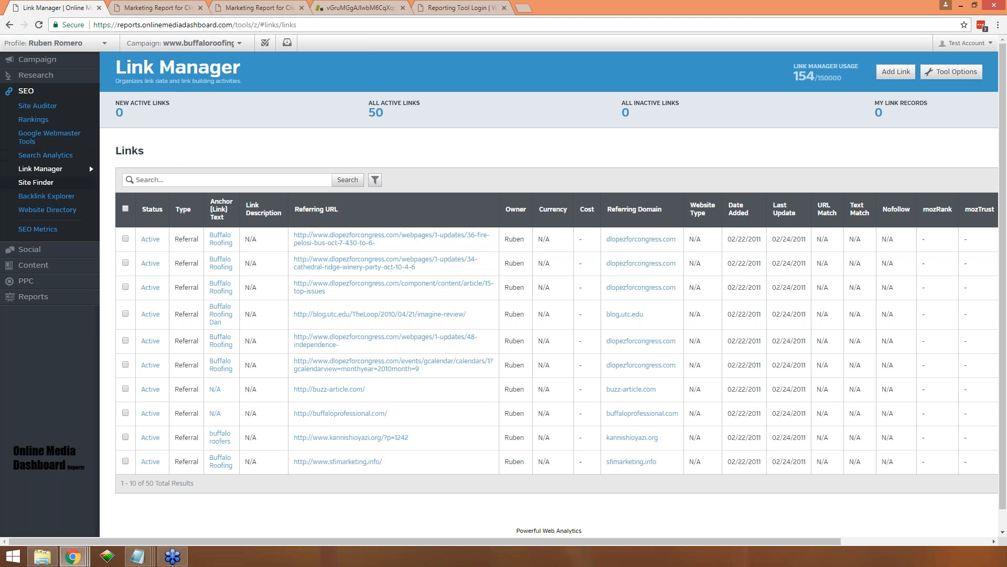
{"action": "left_click", "coordinate": [38, 184]}
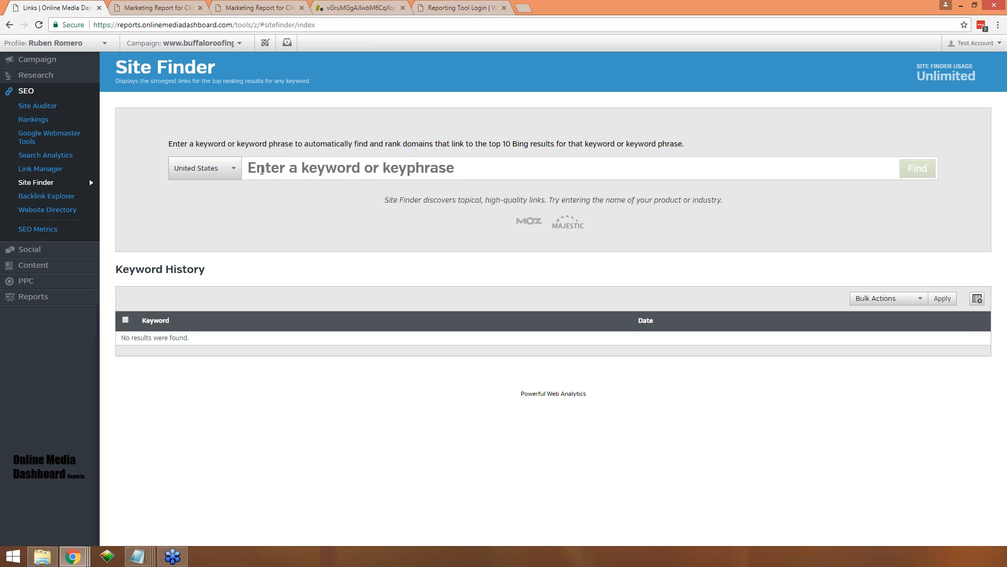
{"action": "left_click", "coordinate": [59, 199]}
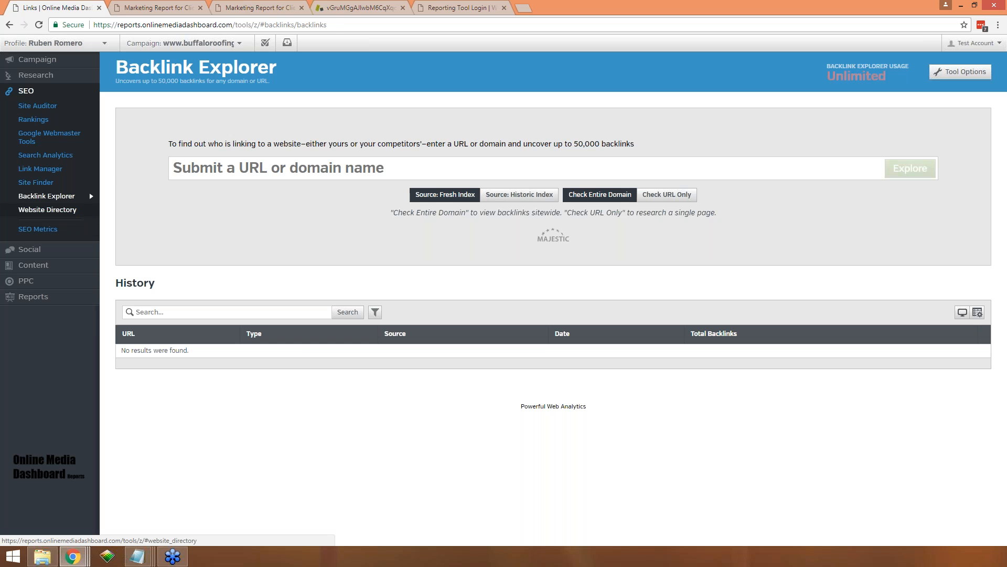
{"action": "left_click", "coordinate": [47, 210]}
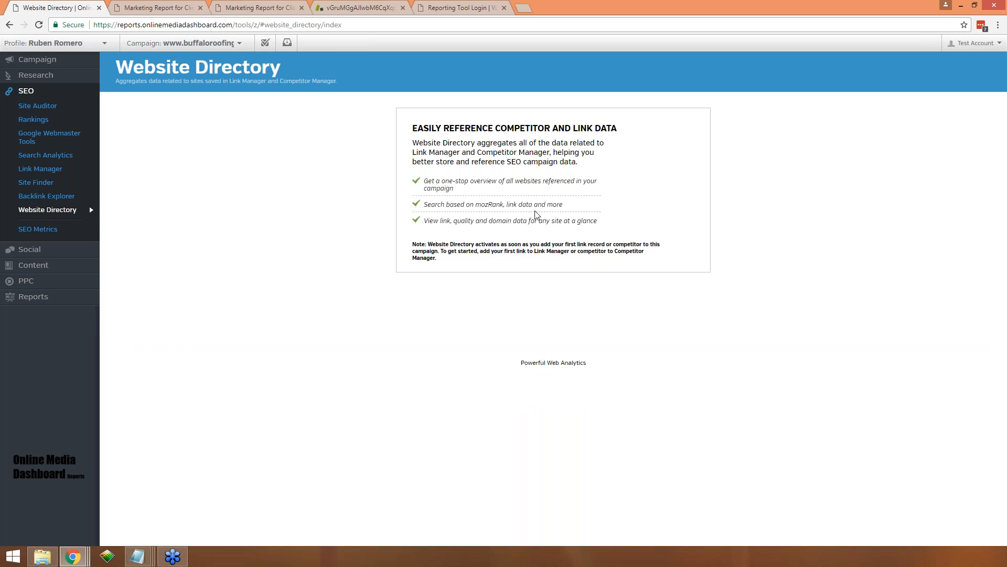
{"action": "left_click", "coordinate": [47, 235]}
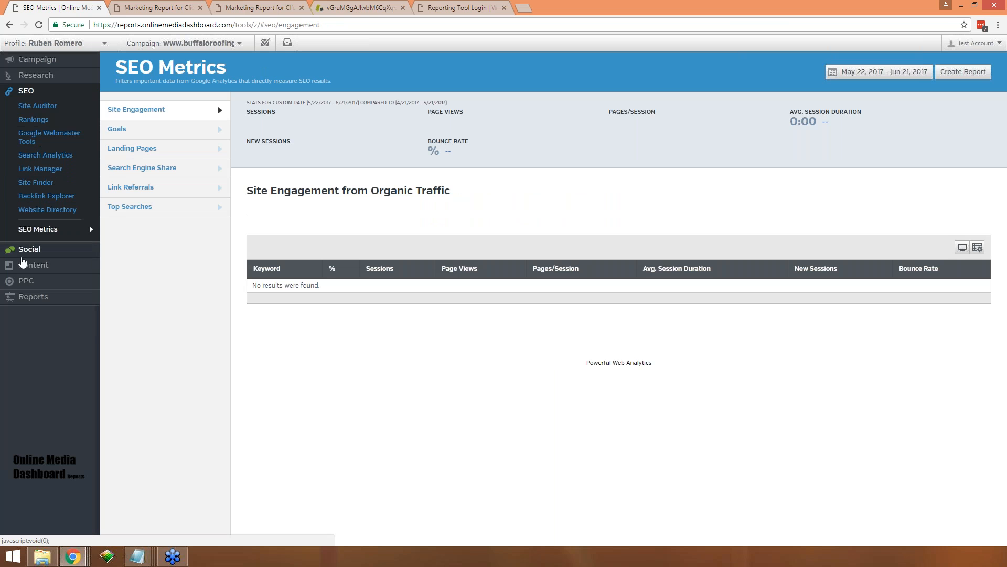
- Expand the Social tools and view the Twitter page
{"action": "left_click", "coordinate": [28, 249]}
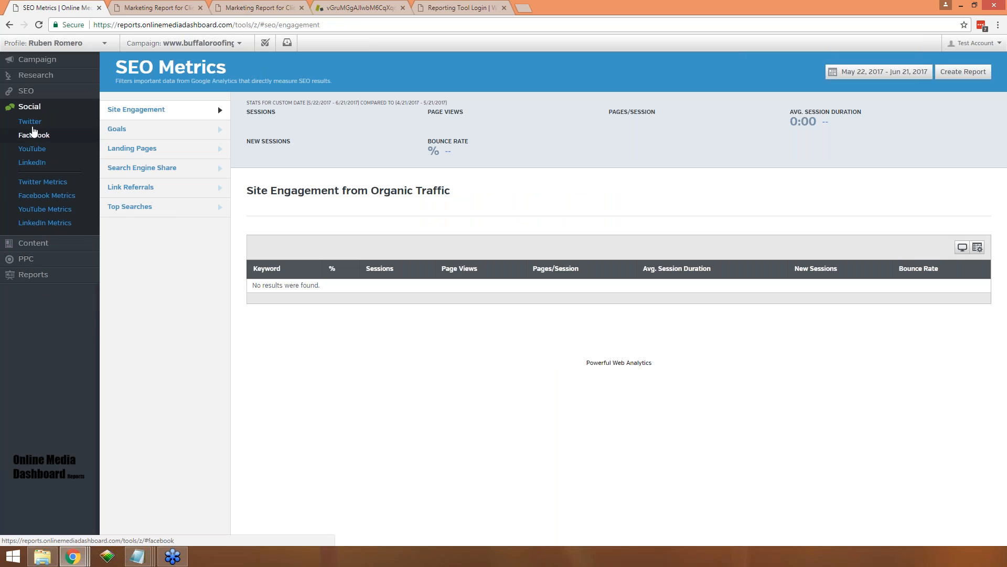
{"action": "left_click", "coordinate": [36, 124]}
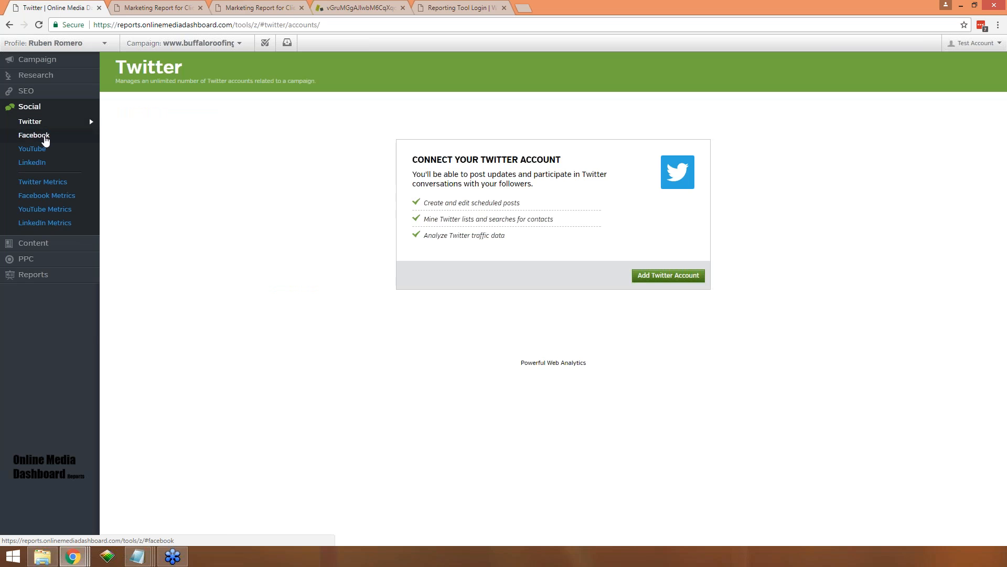
- View the Social section's Facebook, YouTube, LinkedIn and Twitter Metrics pages
{"action": "left_click", "coordinate": [34, 135]}
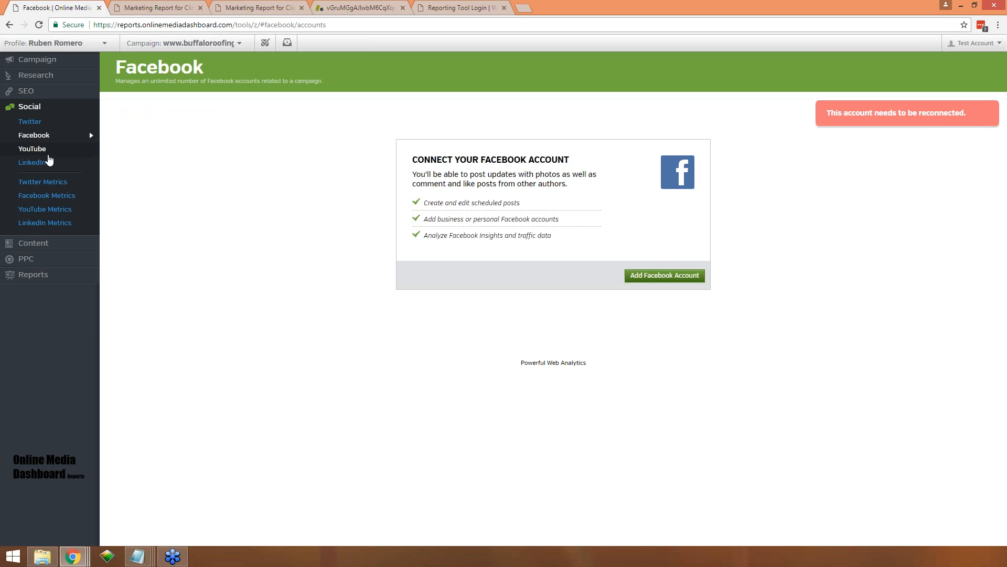
{"action": "left_click", "coordinate": [32, 149]}
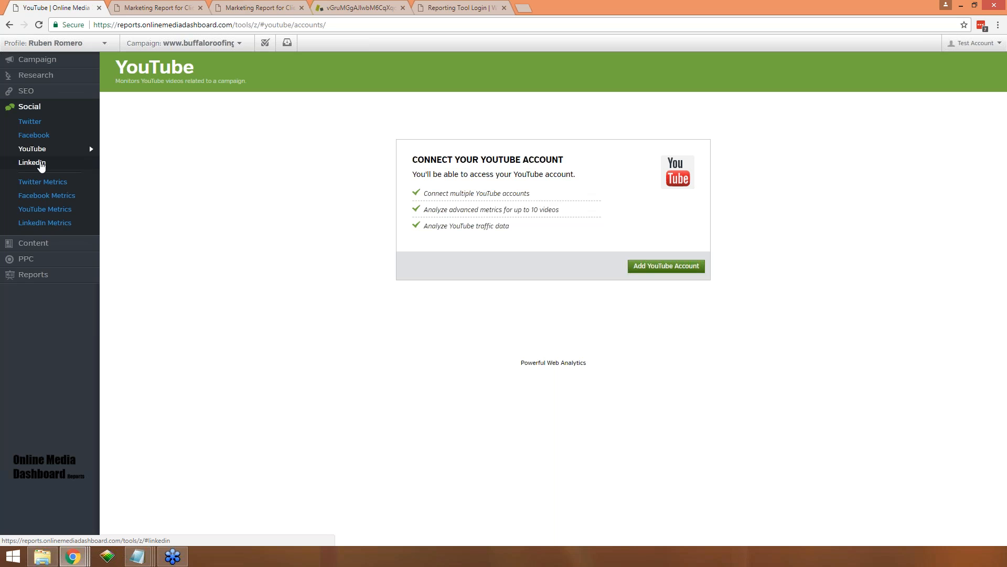
{"action": "left_click", "coordinate": [34, 163]}
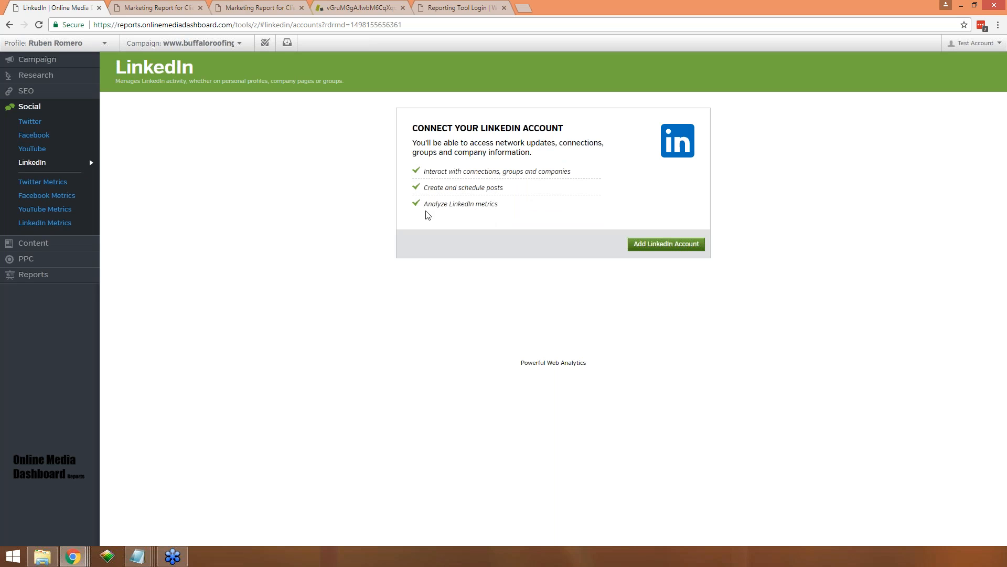
{"action": "left_click", "coordinate": [62, 183]}
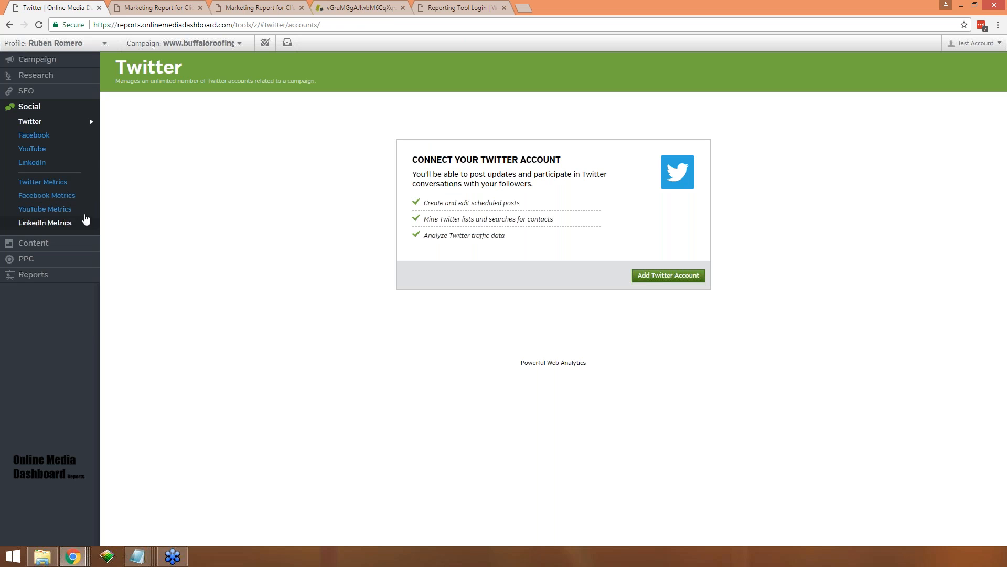
- View the Content section's WordPress page and the PPC section's Google AdWords and Facebook Ads pages
{"action": "left_click", "coordinate": [41, 244]}
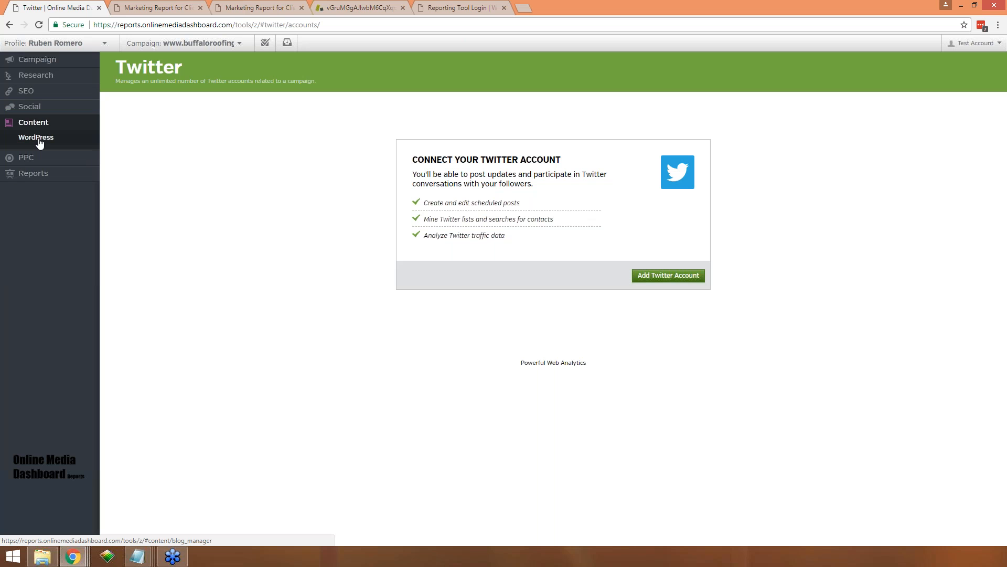
{"action": "left_click", "coordinate": [39, 141]}
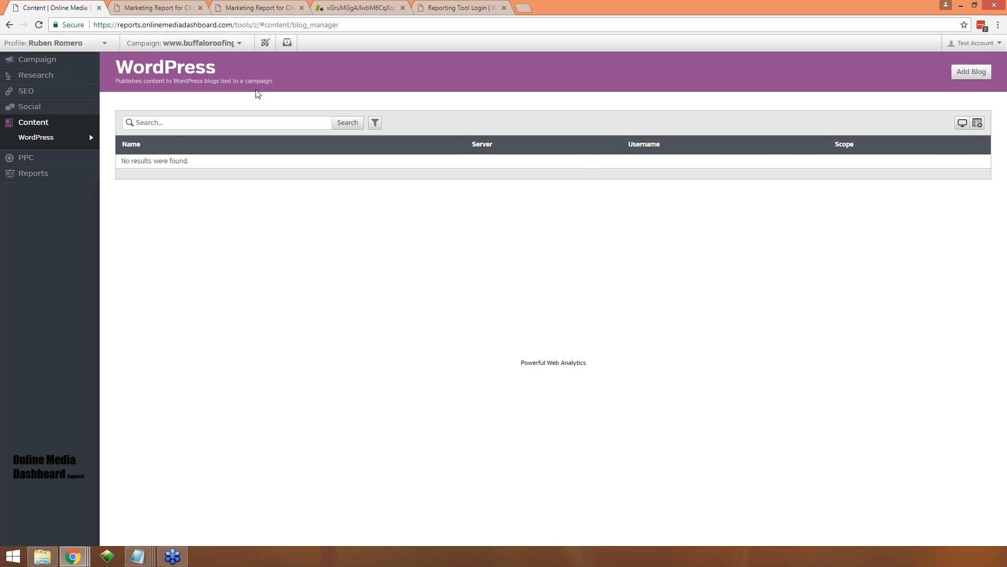
{"action": "left_click", "coordinate": [27, 160]}
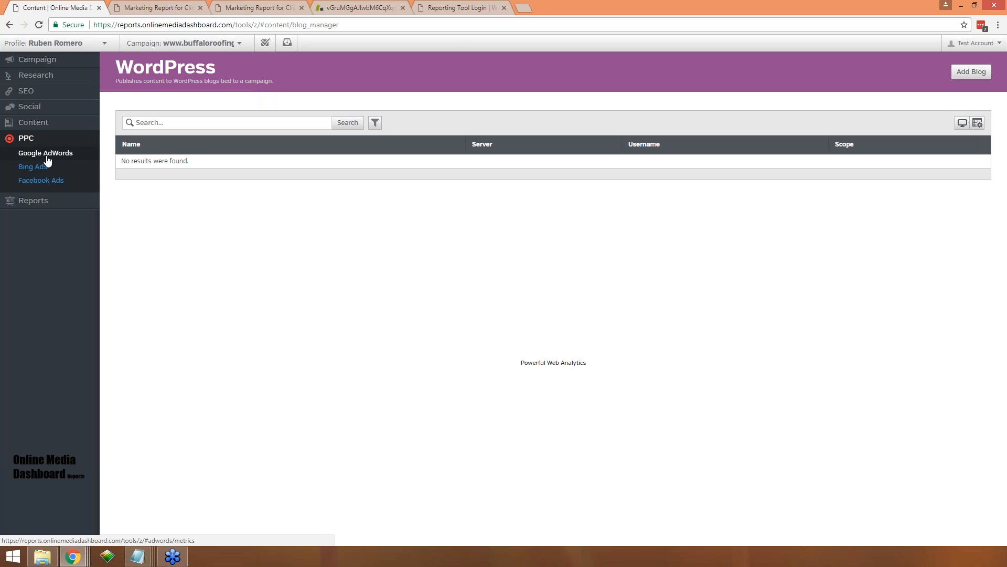
{"action": "left_click", "coordinate": [47, 157]}
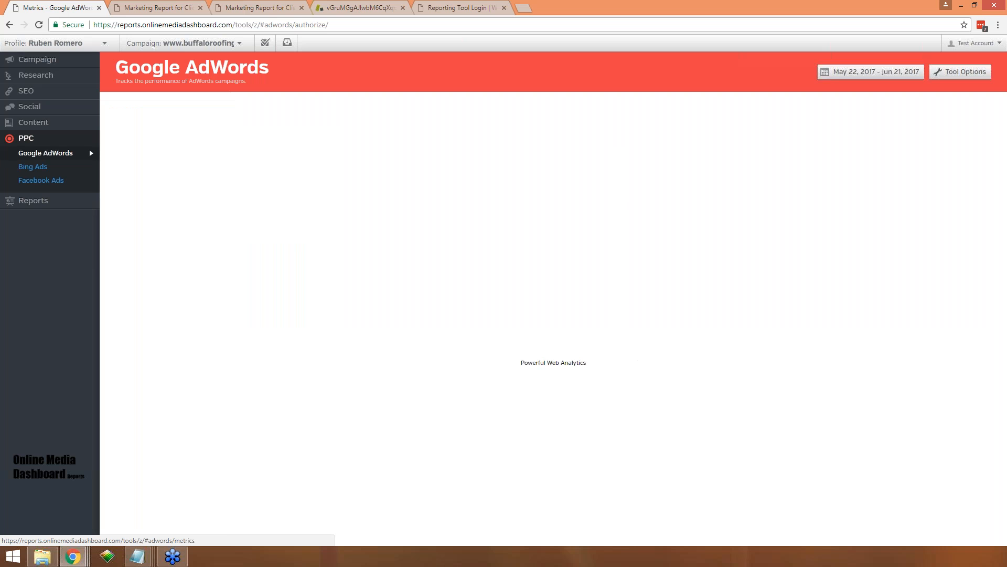
{"action": "left_click", "coordinate": [45, 183]}
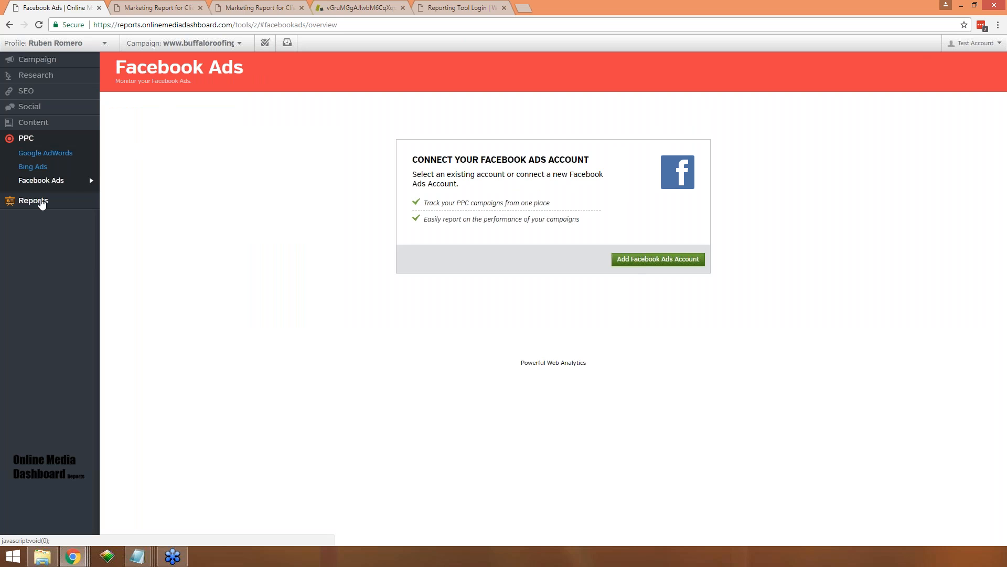
- Switch to the sample PDF marketing report and examine its Traffic and Goals section, including the traffic chart and Top Referrals table
{"action": "left_click", "coordinate": [173, 10]}
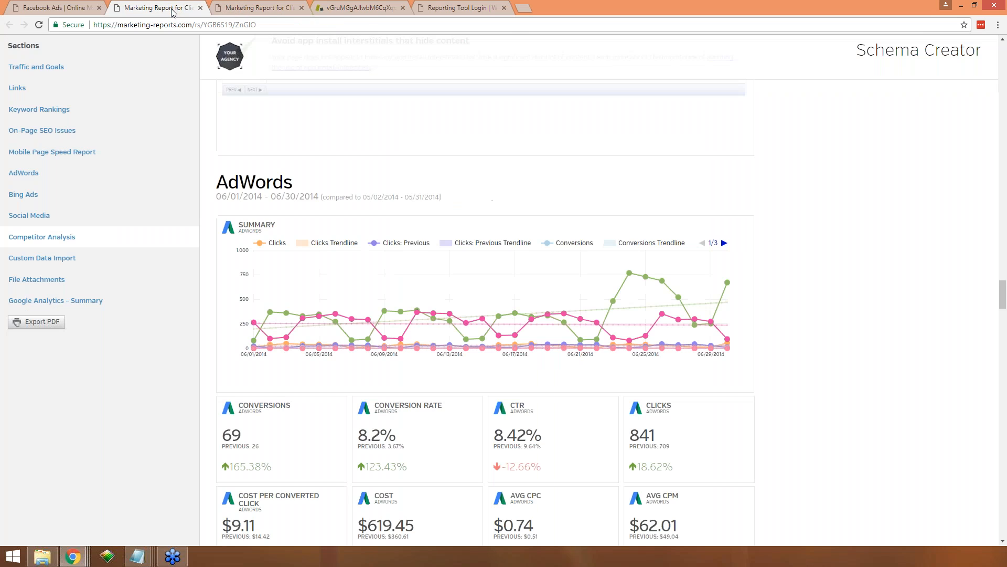
{"action": "left_click", "coordinate": [252, 8]}
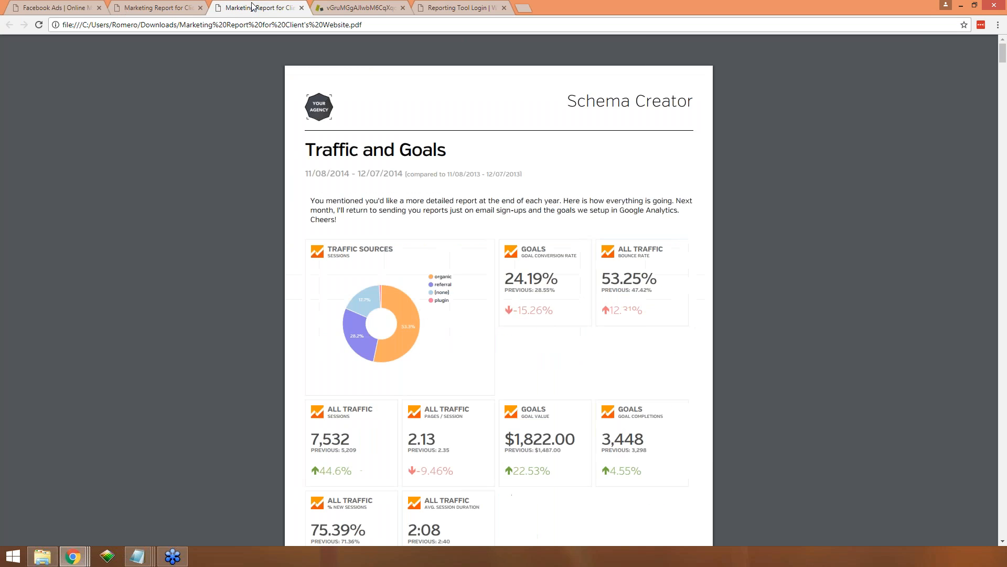
{"action": "scroll", "coordinate": [297, 213], "scroll_direction": "down", "scroll_amount": 3}
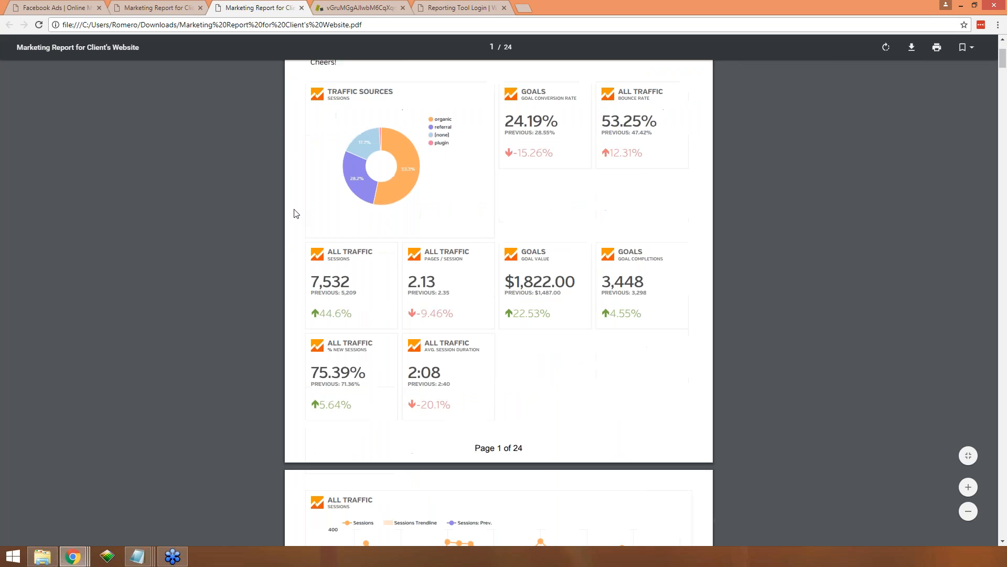
{"action": "scroll", "coordinate": [297, 214], "scroll_direction": "up", "scroll_amount": 3}
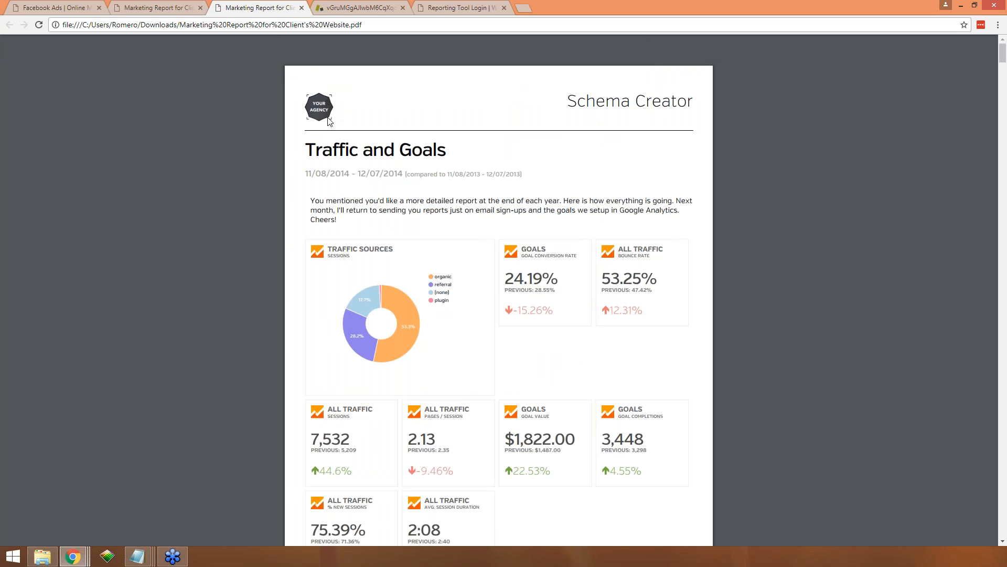
{"action": "scroll", "coordinate": [353, 217], "scroll_direction": "down", "scroll_amount": 1}
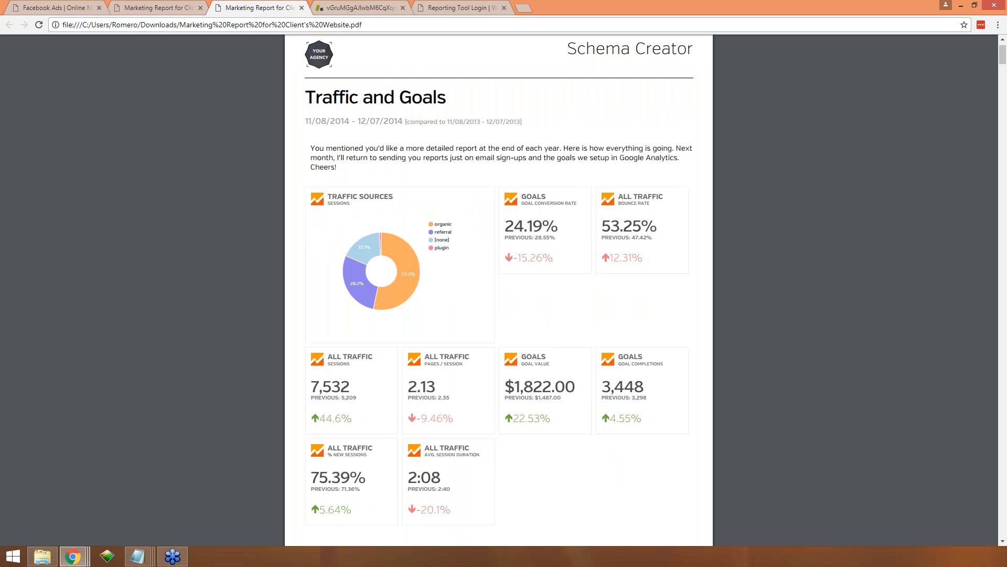
{"action": "scroll", "coordinate": [353, 210], "scroll_direction": "up", "scroll_amount": 1}
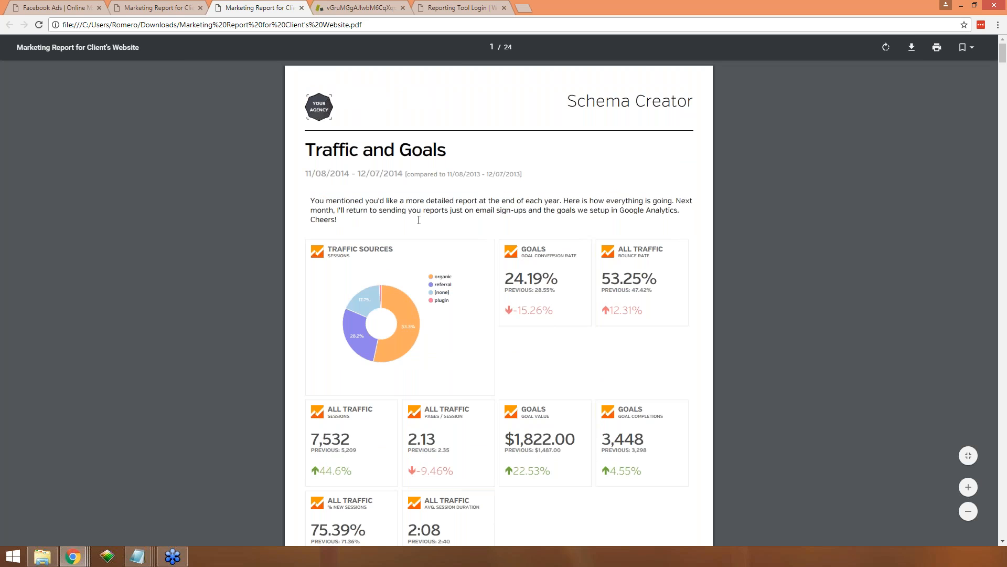
{"action": "scroll", "coordinate": [419, 220], "scroll_direction": "down", "scroll_amount": 3}
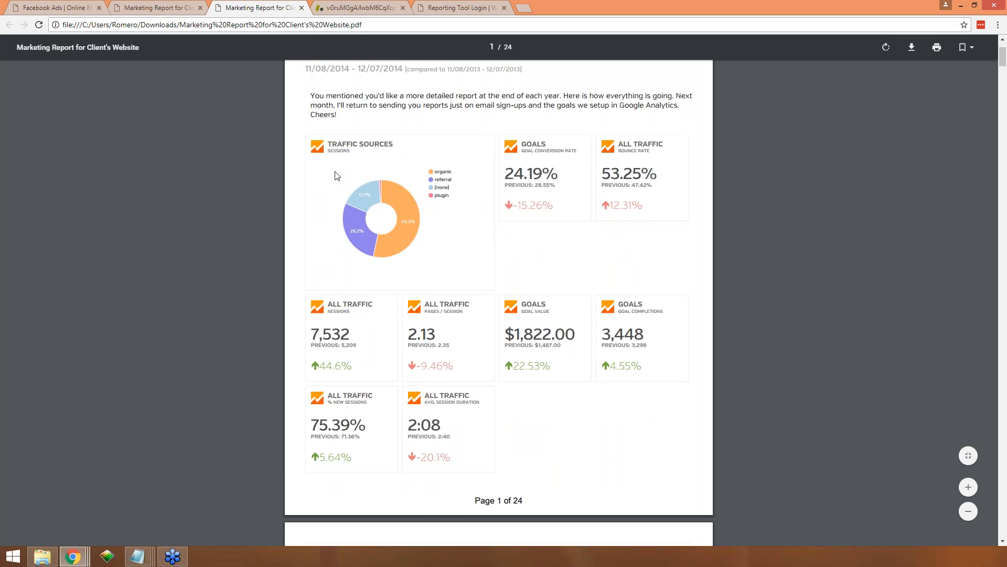
{"action": "scroll", "coordinate": [465, 189], "scroll_direction": "down", "scroll_amount": 9}
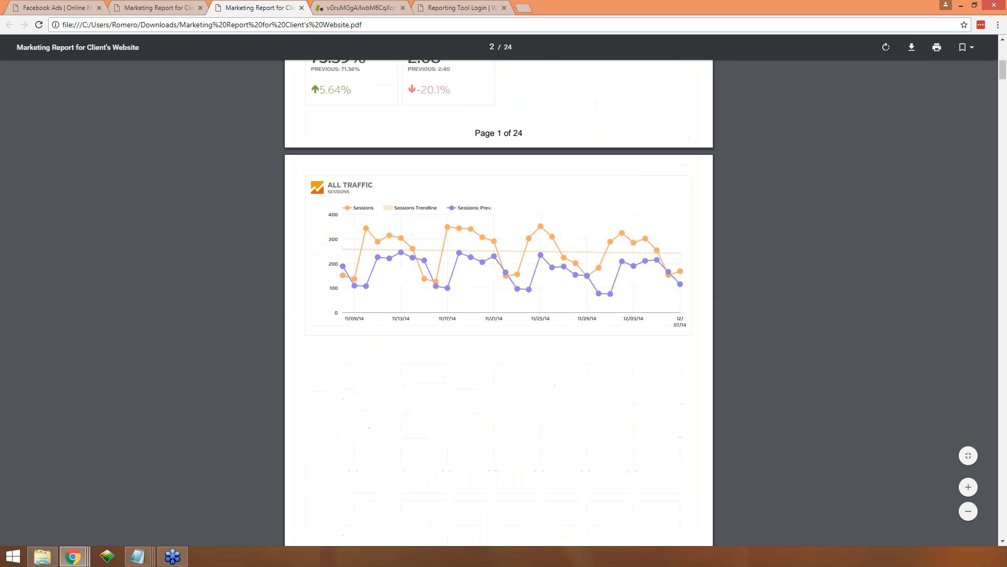
{"action": "scroll", "coordinate": [465, 183], "scroll_direction": "down", "scroll_amount": 9}
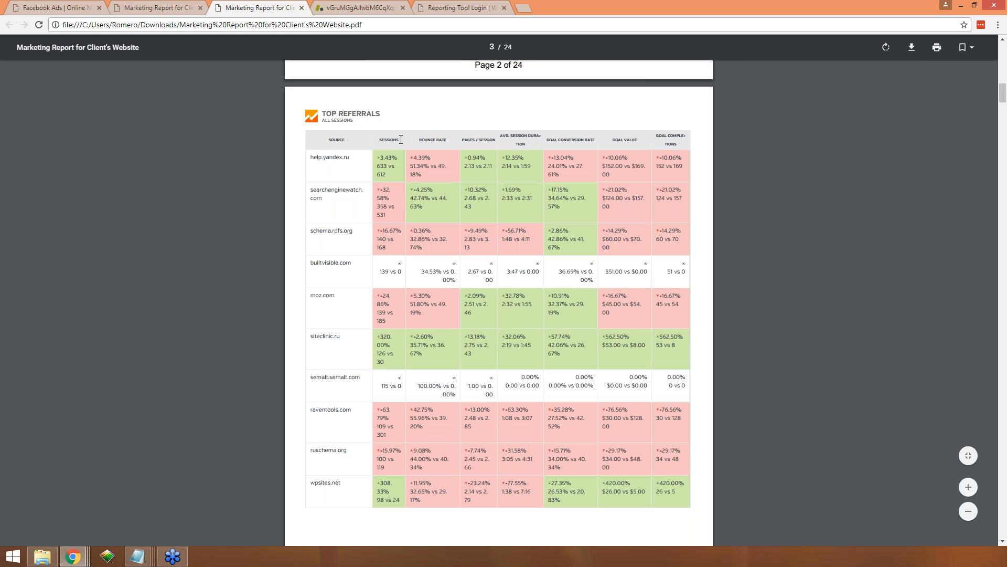
{"action": "scroll", "coordinate": [508, 206], "scroll_direction": "down", "scroll_amount": 7}
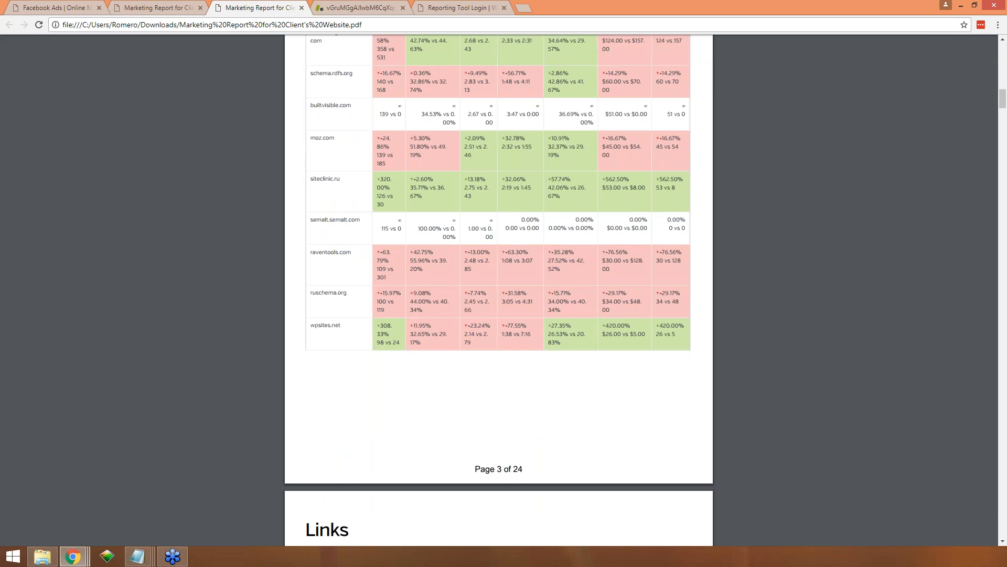
- Examine the PDF report's Links section, with its link charts, authority metrics and link referrals, through to Keyword Rankings
{"action": "scroll", "coordinate": [508, 207], "scroll_direction": "down", "scroll_amount": 1}
{"action": "scroll", "coordinate": [501, 201], "scroll_direction": "up", "scroll_amount": 1}
{"action": "scroll", "coordinate": [501, 201], "scroll_direction": "up", "scroll_amount": 3}
{"action": "scroll", "coordinate": [472, 330], "scroll_direction": "down", "scroll_amount": 3}
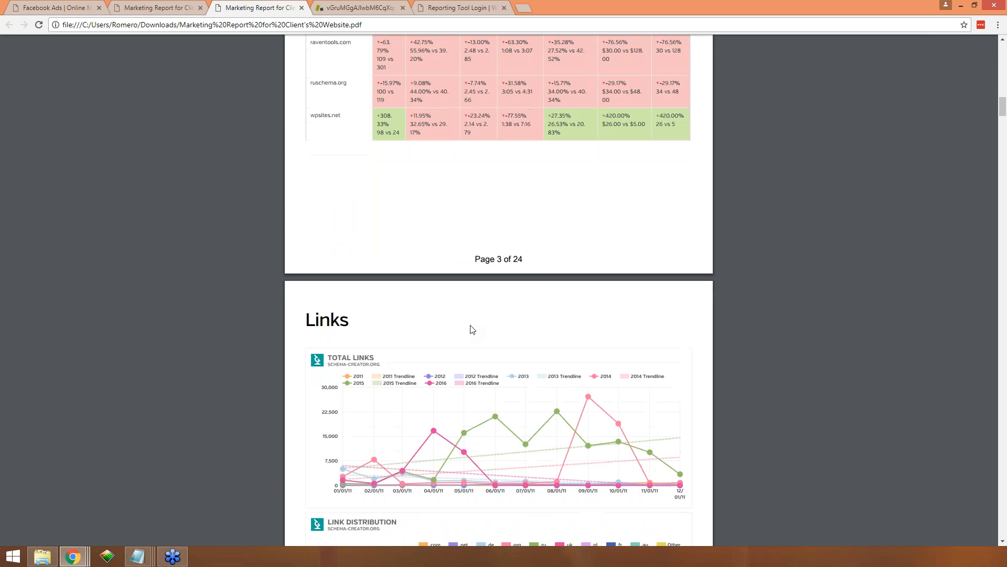
{"action": "scroll", "coordinate": [472, 330], "scroll_direction": "down", "scroll_amount": 3}
{"action": "scroll", "coordinate": [472, 322], "scroll_direction": "down", "scroll_amount": 1}
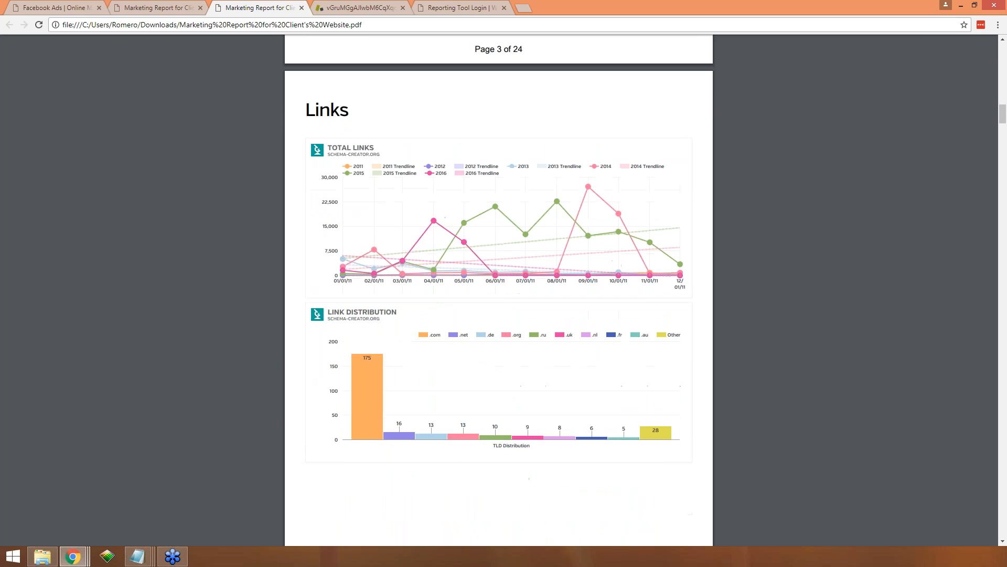
{"action": "scroll", "coordinate": [528, 280], "scroll_direction": "down", "scroll_amount": 2}
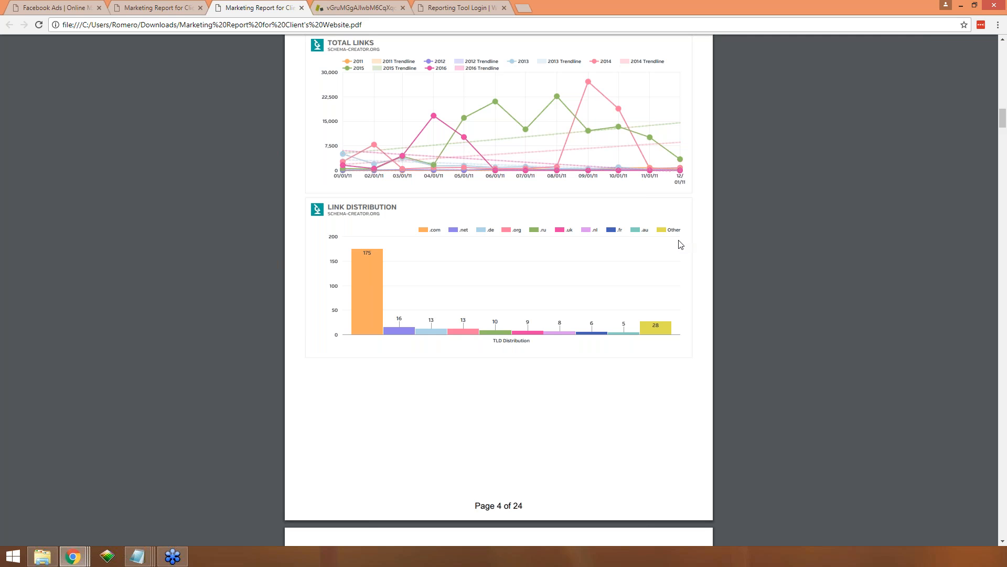
{"action": "scroll", "coordinate": [474, 292], "scroll_direction": "down", "scroll_amount": 5}
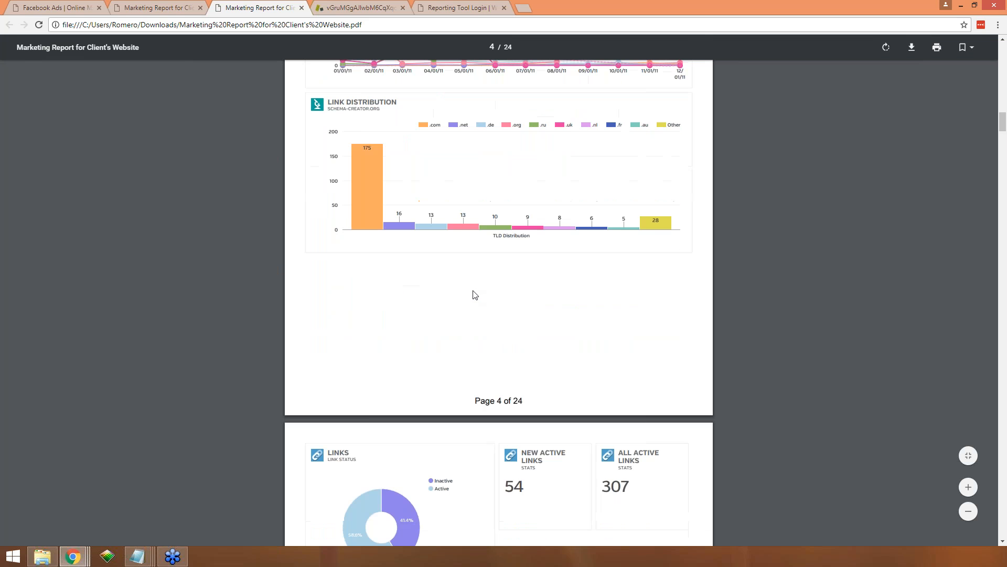
{"action": "scroll", "coordinate": [474, 294], "scroll_direction": "down", "scroll_amount": 4}
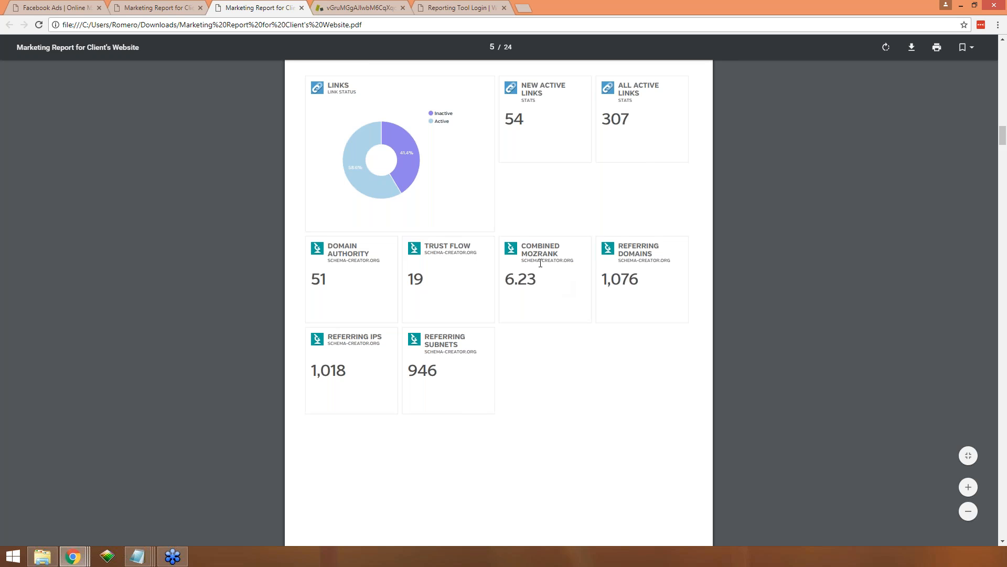
{"action": "scroll", "coordinate": [358, 361], "scroll_direction": "down", "scroll_amount": 1}
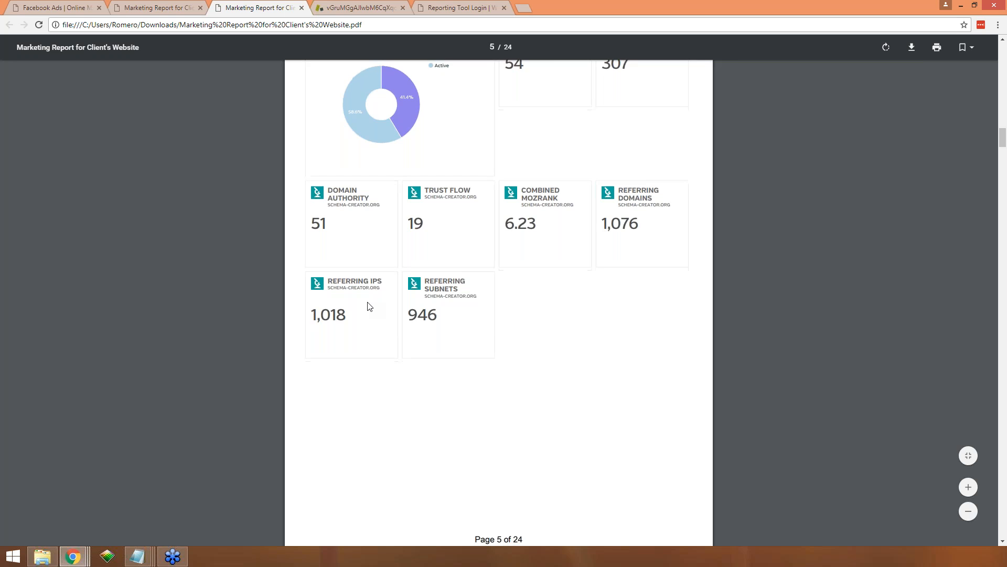
{"action": "scroll", "coordinate": [370, 306], "scroll_direction": "down", "scroll_amount": 4}
{"action": "scroll", "coordinate": [367, 307], "scroll_direction": "down", "scroll_amount": 4}
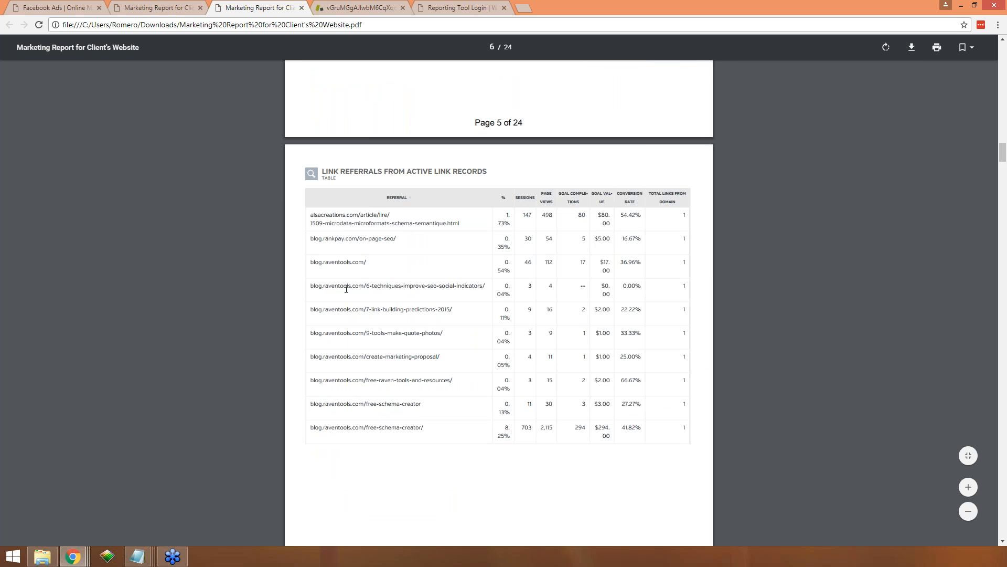
{"action": "scroll", "coordinate": [347, 289], "scroll_direction": "down", "scroll_amount": 10}
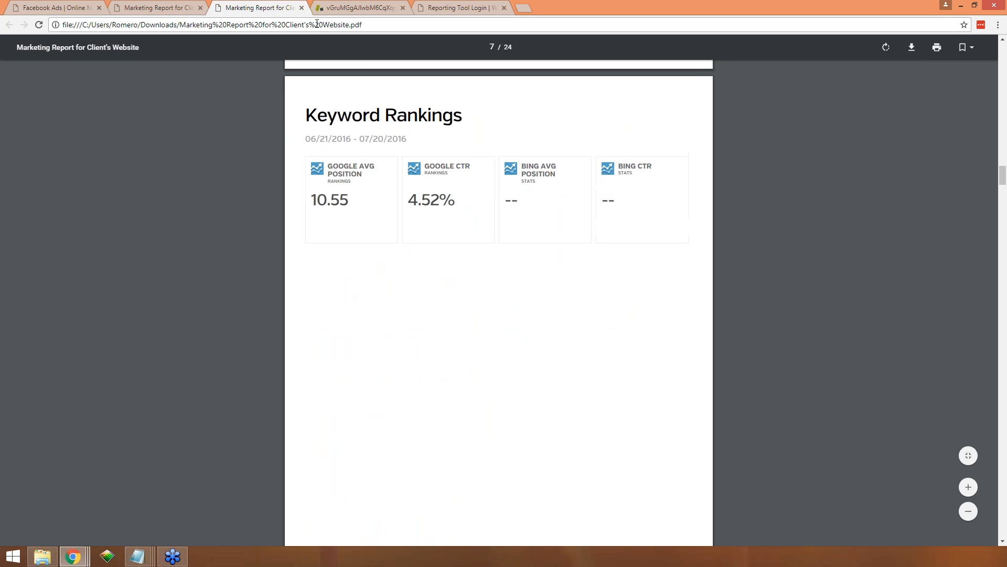
- Check the AdWords report image and reporting tool login page, and review the Bing Ads and Social Media sections of the online marketing report
{"action": "left_click", "coordinate": [361, 9]}
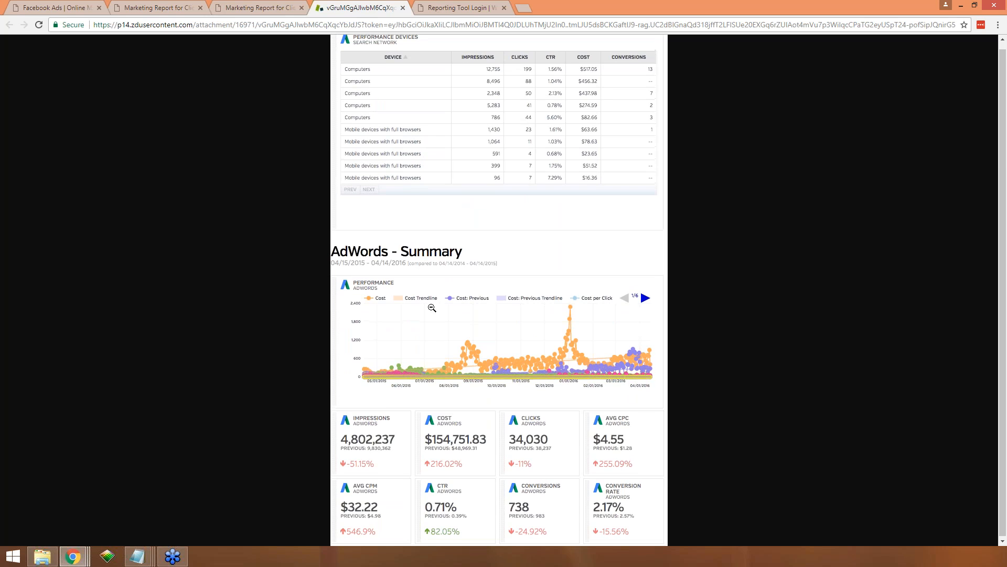
{"action": "left_click", "coordinate": [443, 8]}
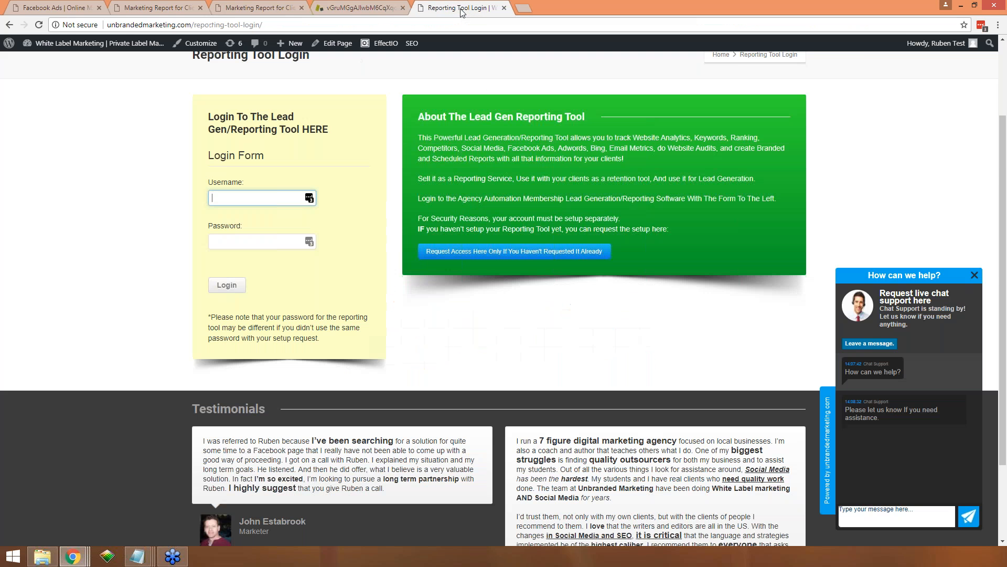
{"action": "left_click", "coordinate": [163, 8]}
{"action": "scroll", "coordinate": [361, 336], "scroll_direction": "down", "scroll_amount": 9}
{"action": "scroll", "coordinate": [482, 290], "scroll_direction": "down", "scroll_amount": 1}
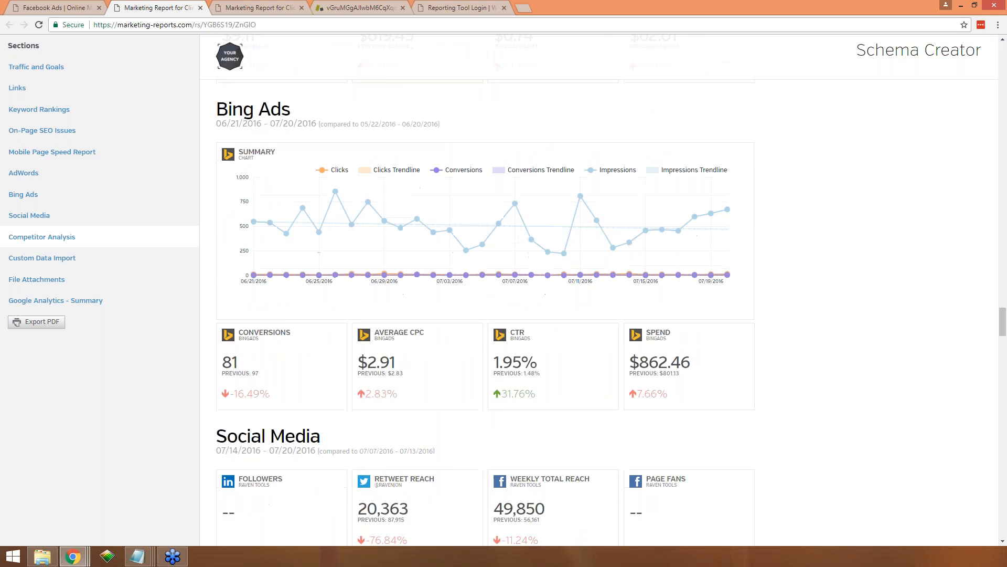
{"action": "scroll", "coordinate": [481, 290], "scroll_direction": "down", "scroll_amount": 4}
{"action": "scroll", "coordinate": [482, 290], "scroll_direction": "up", "scroll_amount": 13}
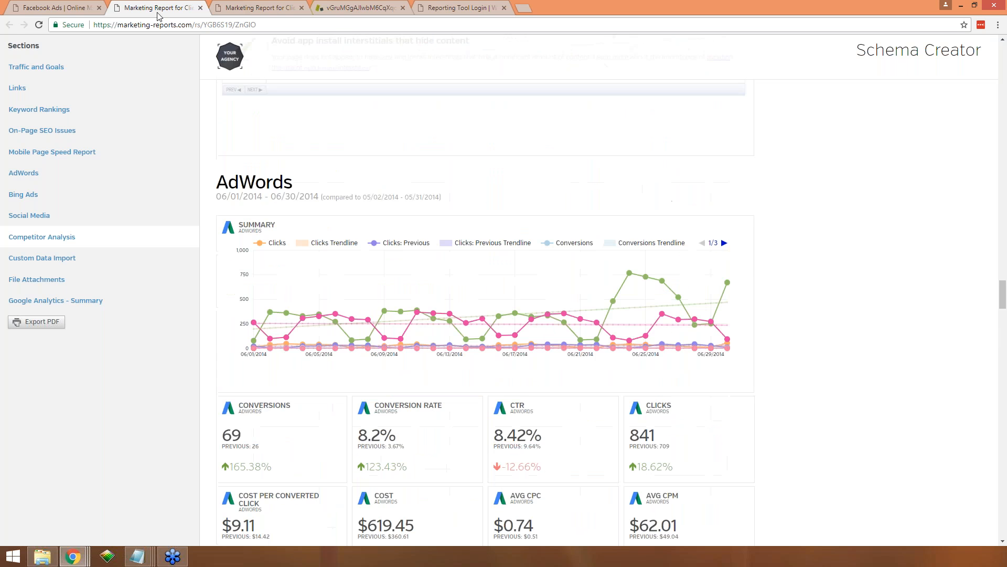
- Return to the reporting tool and view the Report Wizard's scheduled and recent reports
{"action": "left_click", "coordinate": [74, 9]}
{"action": "left_click", "coordinate": [33, 201]}
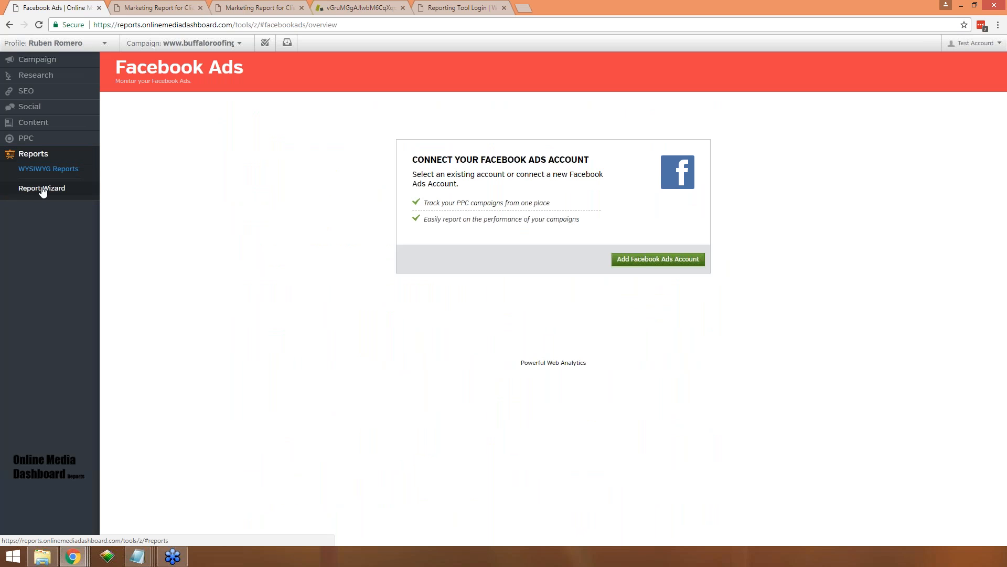
{"action": "left_click", "coordinate": [44, 191]}
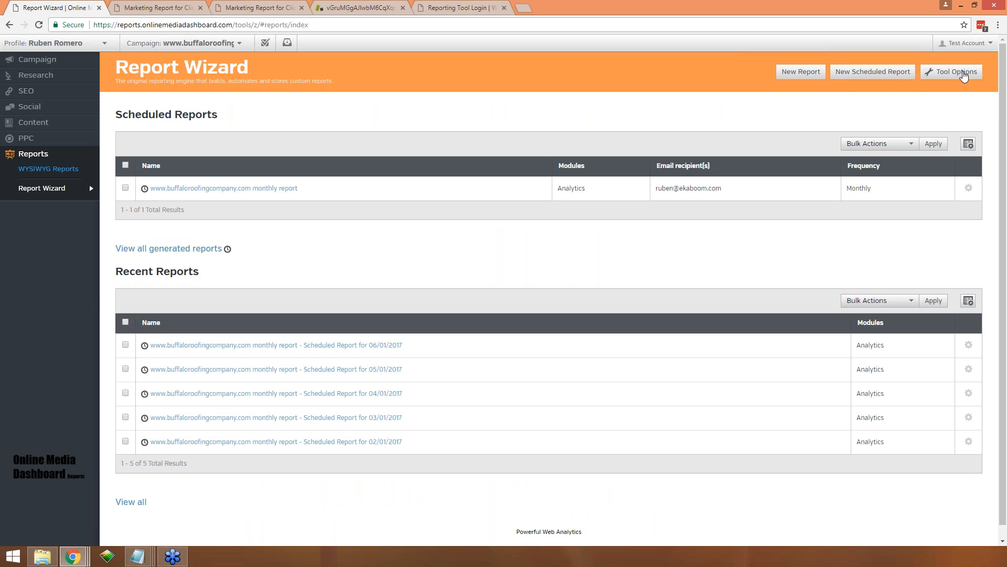
- Open the Report Templates page from the Report Wizard's tool options
{"action": "left_click", "coordinate": [958, 72]}
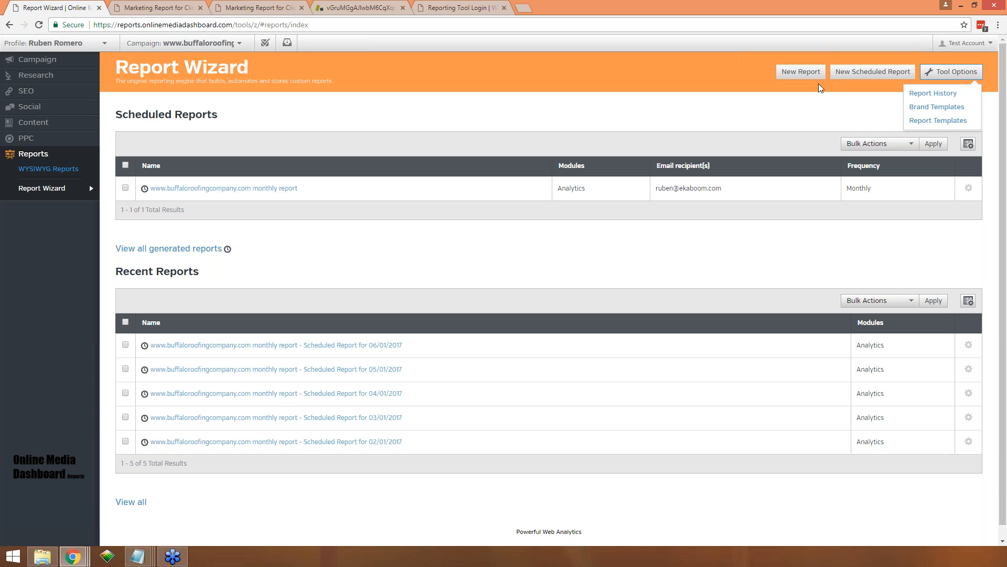
{"action": "left_click", "coordinate": [800, 72]}
{"action": "left_click", "coordinate": [938, 121]}
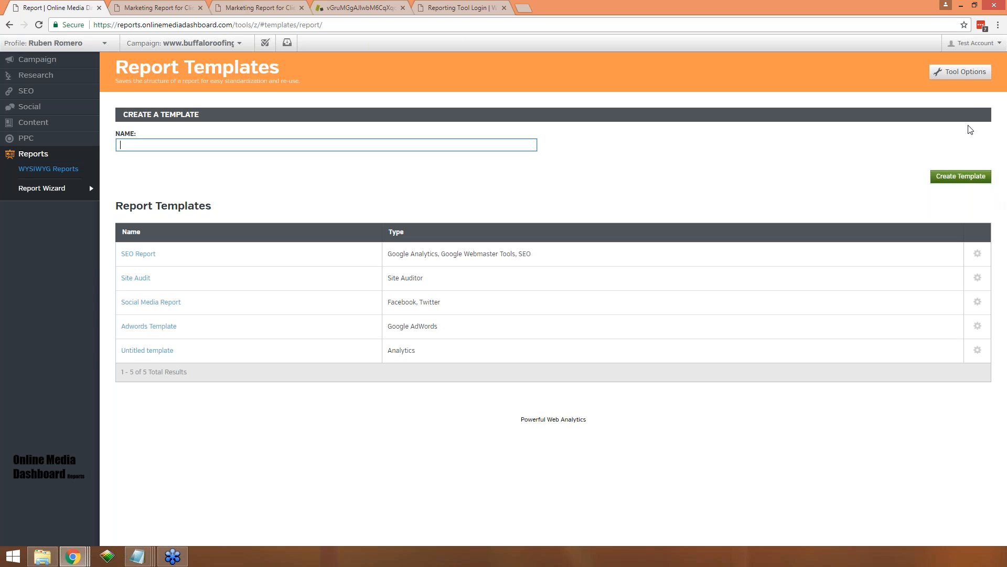
- Start a new report in the Report Wizard and view the list of report templates without choosing one
{"action": "left_click", "coordinate": [42, 188]}
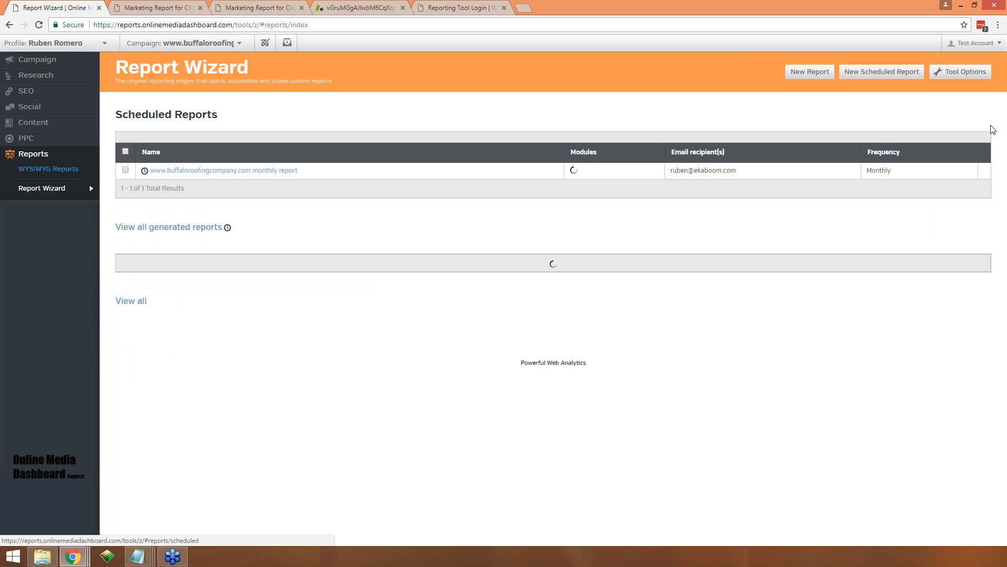
{"action": "left_click", "coordinate": [801, 75]}
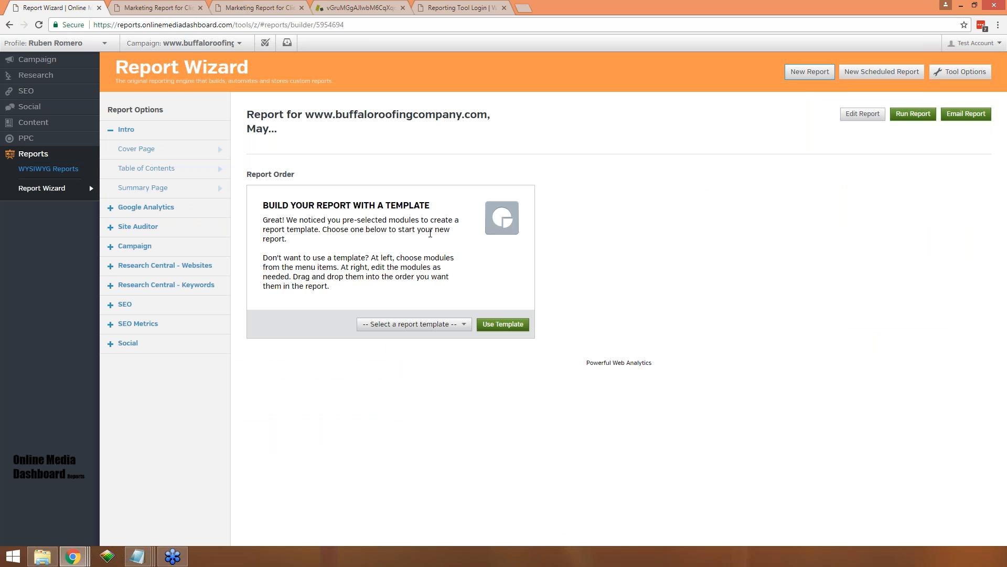
{"action": "left_click", "coordinate": [467, 325]}
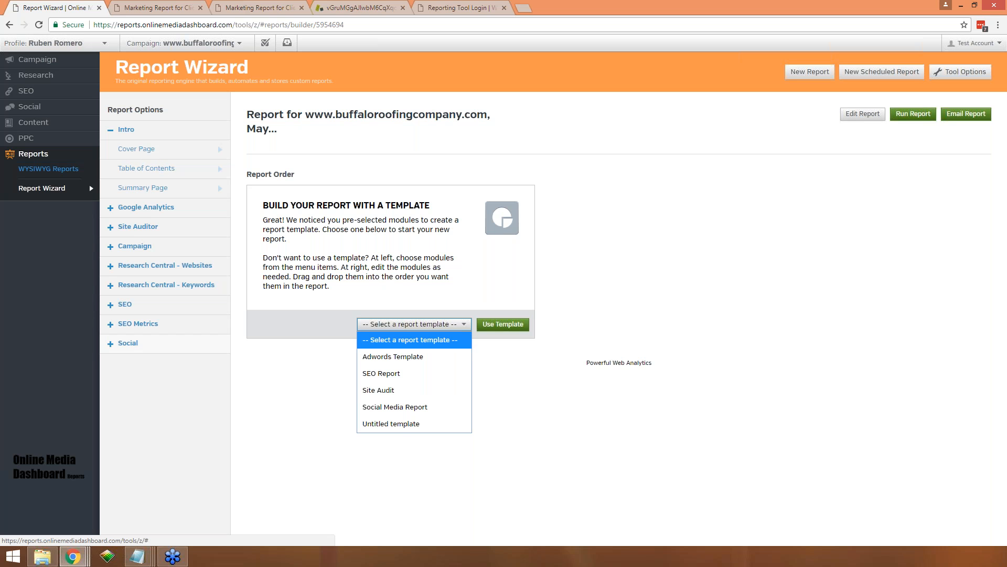
{"action": "left_click", "coordinate": [269, 364]}
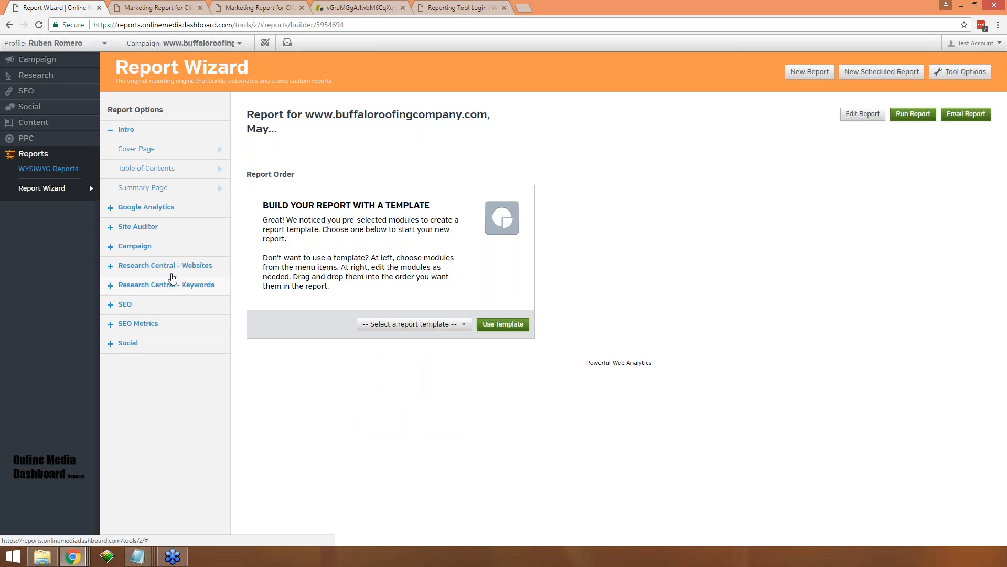
- Add the Intro Cover Page and Table of Contents modules to the report, keeping the cover page's default settings
{"action": "left_click", "coordinate": [160, 151]}
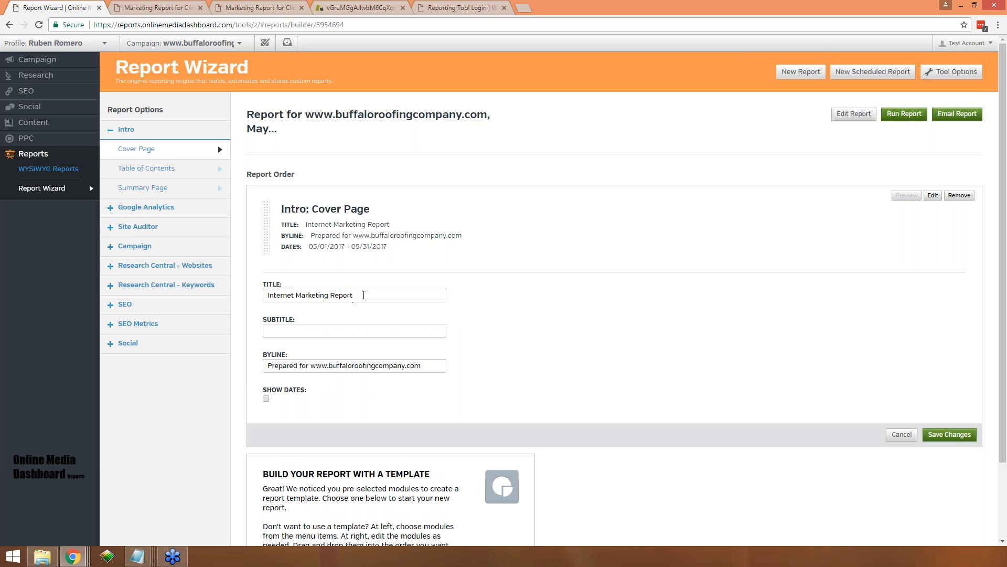
{"action": "left_click", "coordinate": [365, 295]}
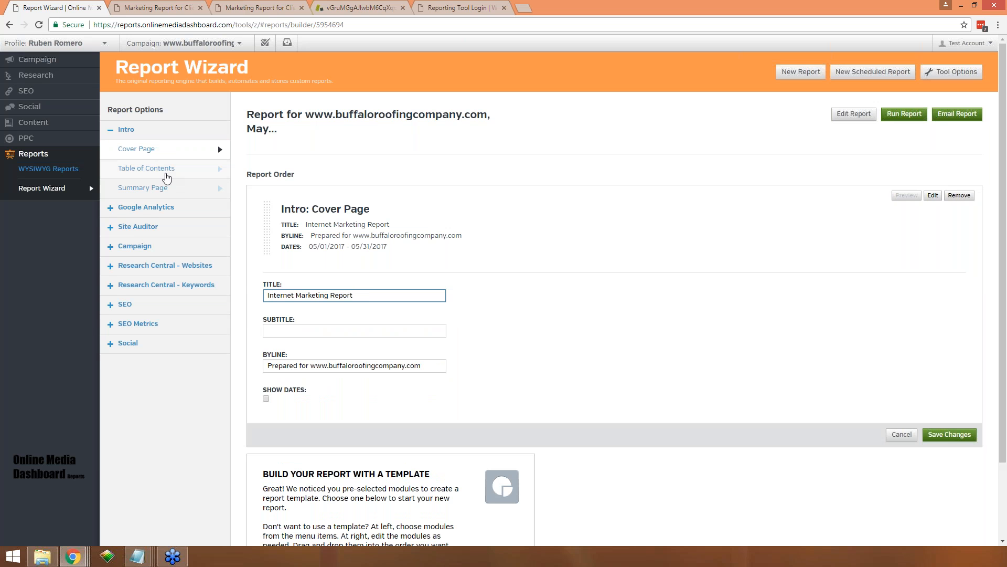
{"action": "left_click", "coordinate": [168, 169]}
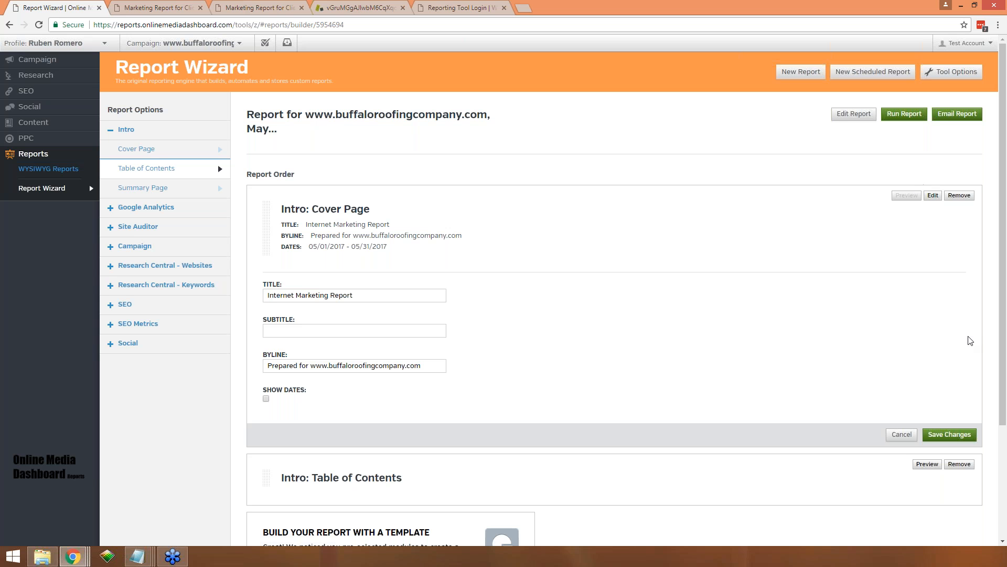
{"action": "left_click", "coordinate": [902, 434]}
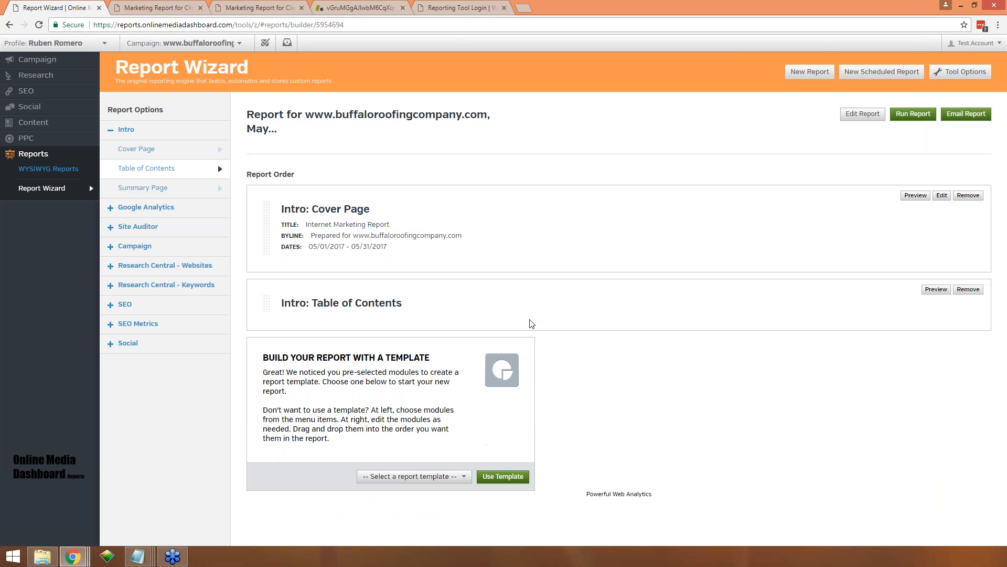
{"action": "left_click", "coordinate": [143, 189]}
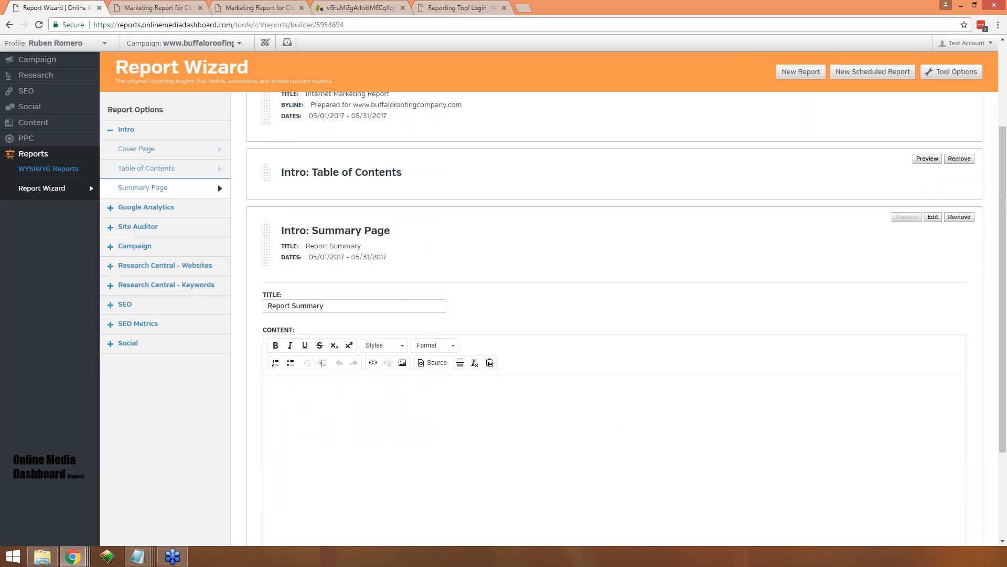
{"action": "left_click", "coordinate": [895, 492]}
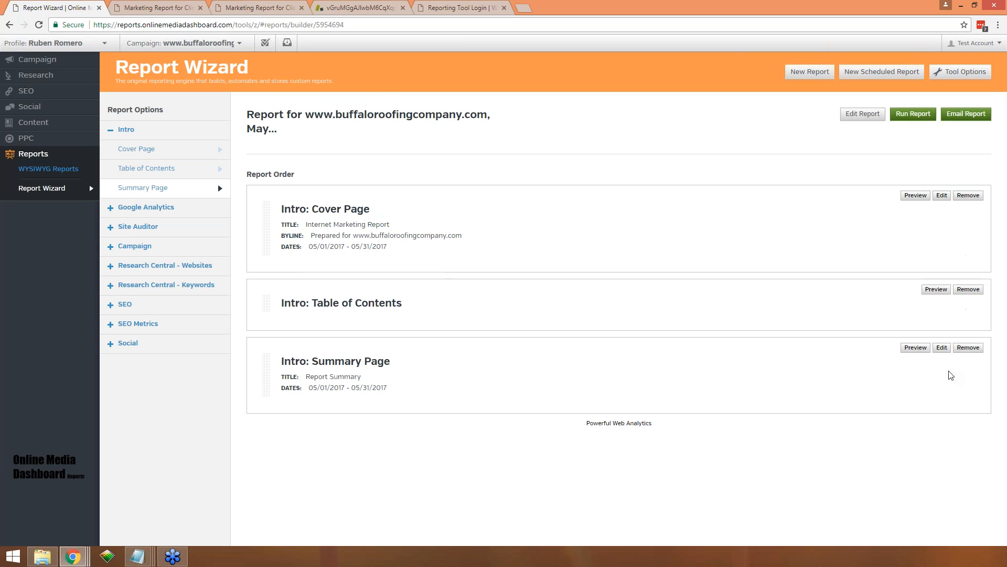
{"action": "left_click", "coordinate": [968, 347]}
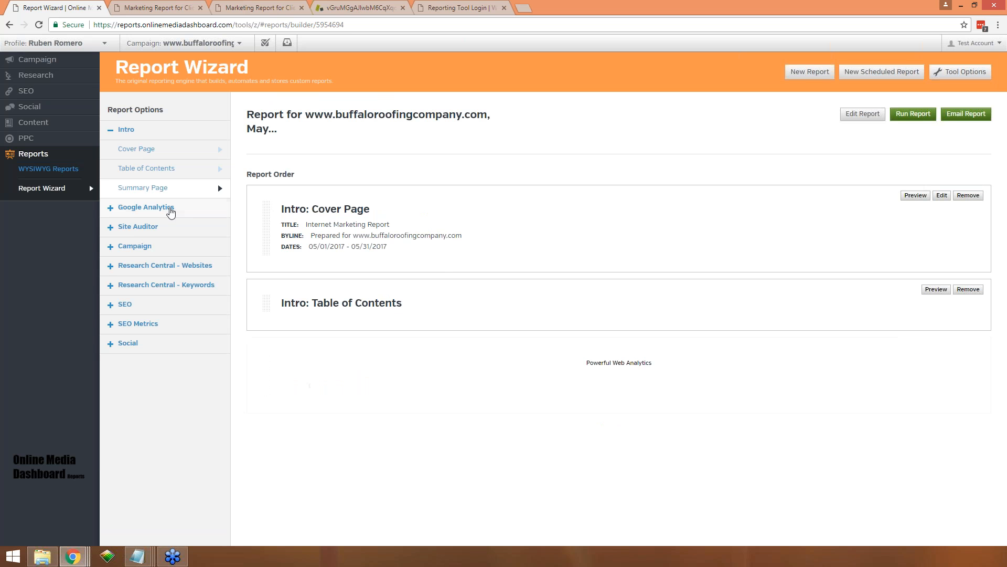
- Look through the Google Analytics report modules and add Content - All Pages to the report
{"action": "left_click", "coordinate": [161, 207]}
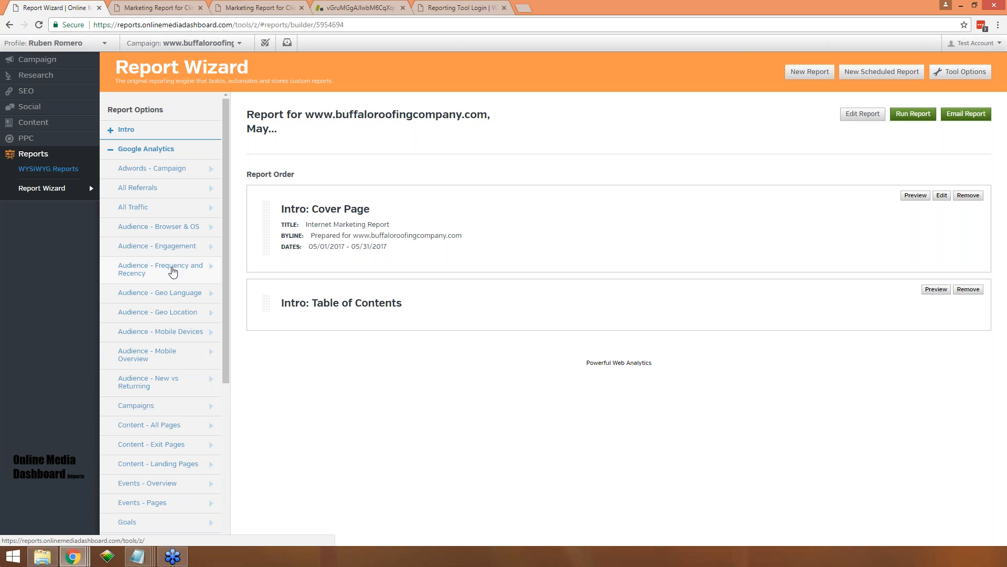
{"action": "scroll", "coordinate": [173, 272], "scroll_direction": "down", "scroll_amount": 1}
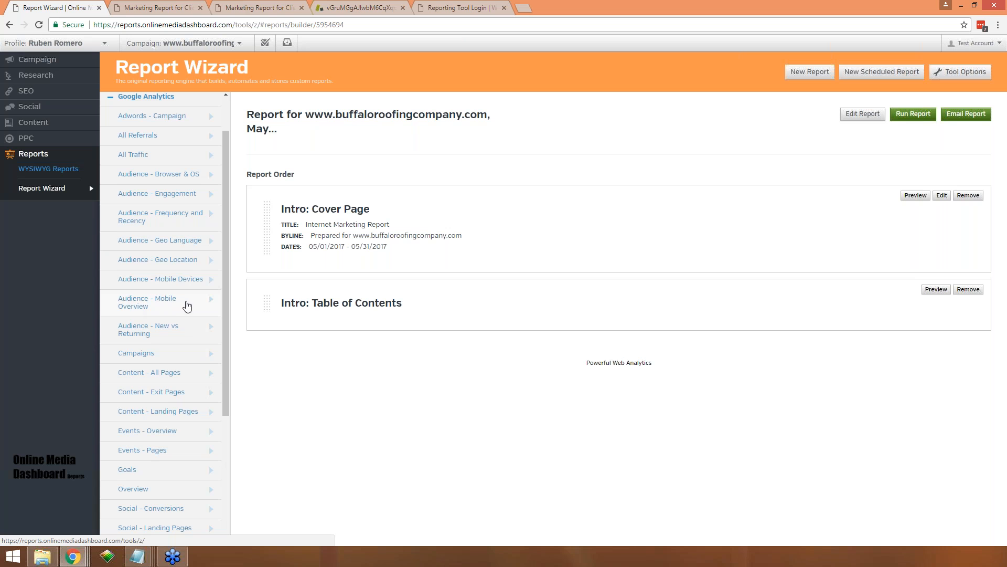
{"action": "scroll", "coordinate": [180, 344], "scroll_direction": "down", "scroll_amount": 1}
{"action": "scroll", "coordinate": [180, 342], "scroll_direction": "down", "scroll_amount": 1}
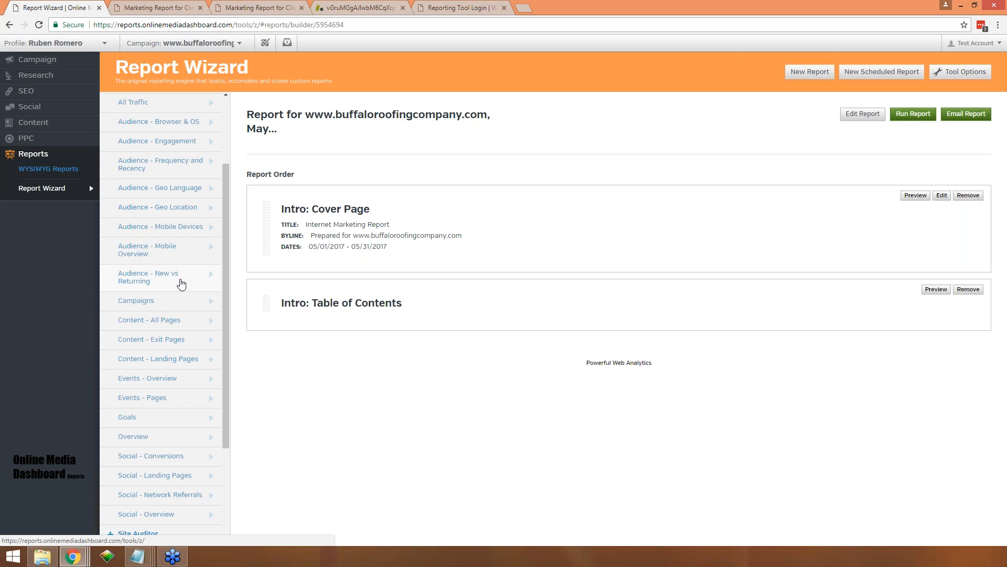
{"action": "scroll", "coordinate": [166, 302], "scroll_direction": "down", "scroll_amount": 1}
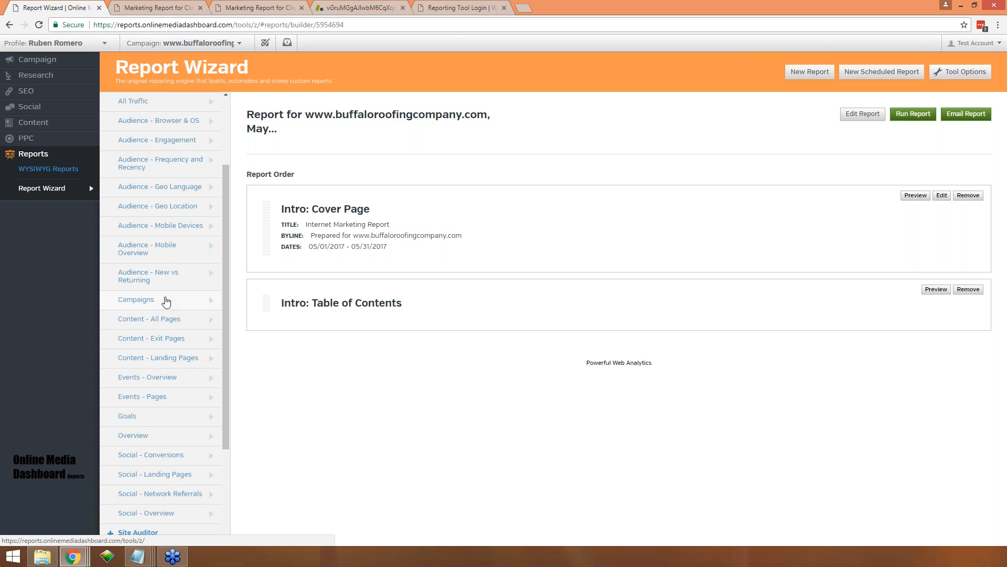
{"action": "scroll", "coordinate": [166, 302], "scroll_direction": "down", "scroll_amount": 1}
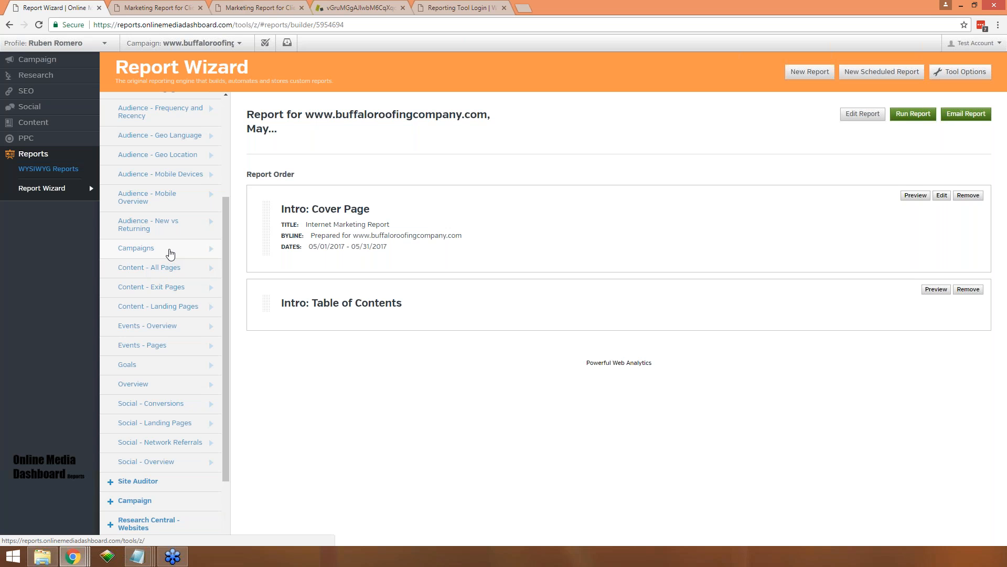
{"action": "left_click", "coordinate": [167, 270]}
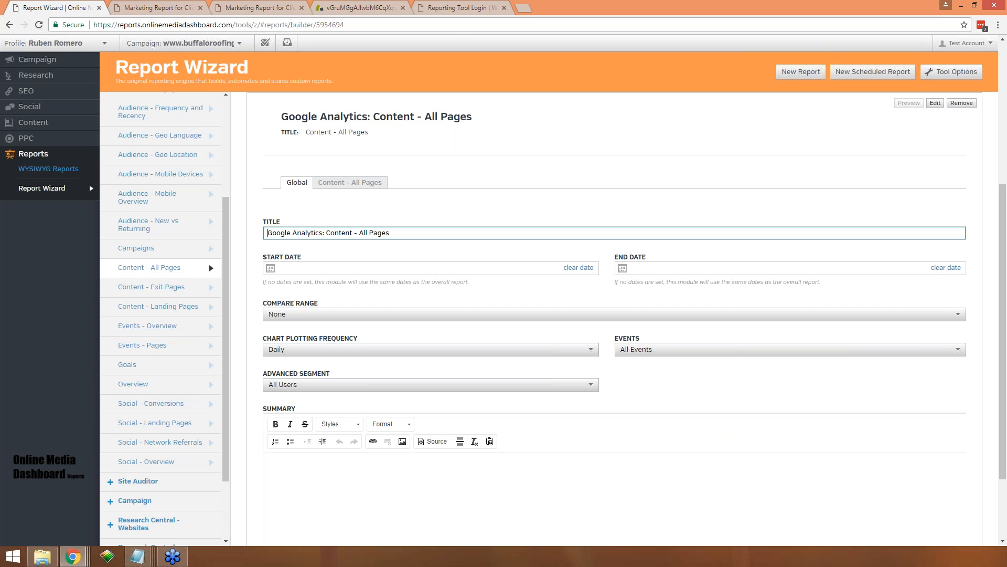
- Add the Google Analytics Content - Landing Pages and Goals modules to the report
{"action": "scroll", "coordinate": [222, 297], "scroll_direction": "down", "scroll_amount": 1}
{"action": "scroll", "coordinate": [222, 297], "scroll_direction": "down", "scroll_amount": 3}
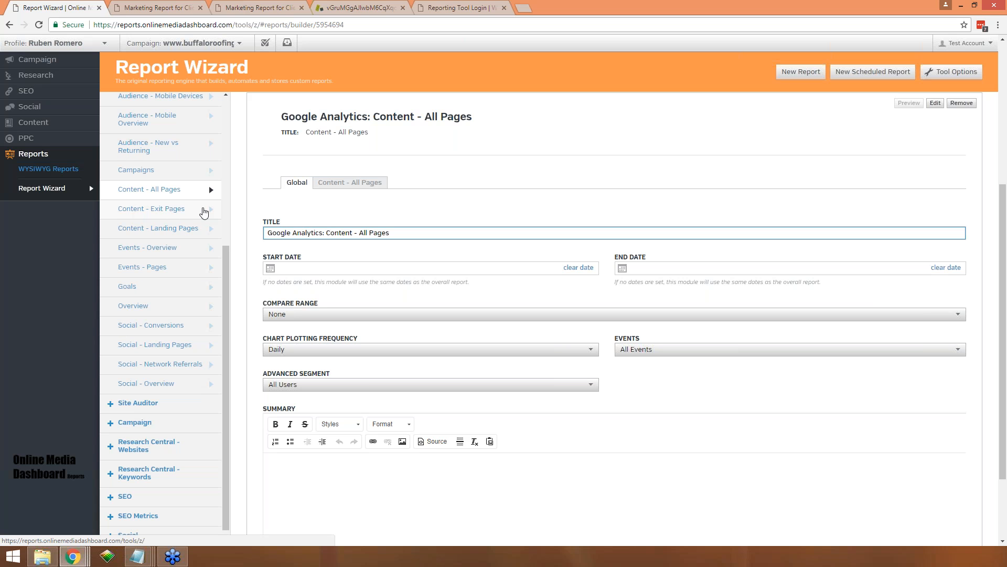
{"action": "left_click", "coordinate": [179, 234]}
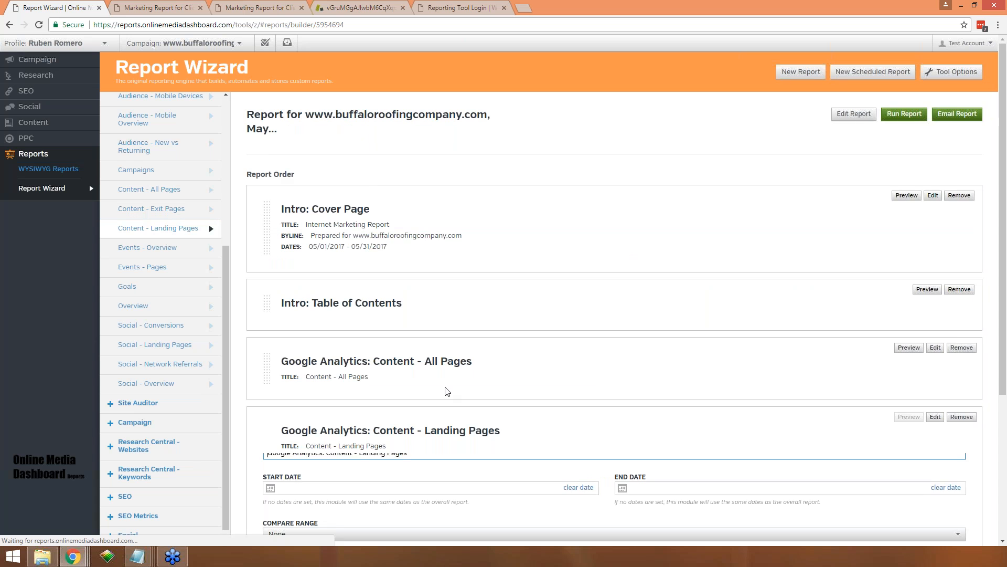
{"action": "scroll", "coordinate": [659, 451], "scroll_direction": "down", "scroll_amount": 2}
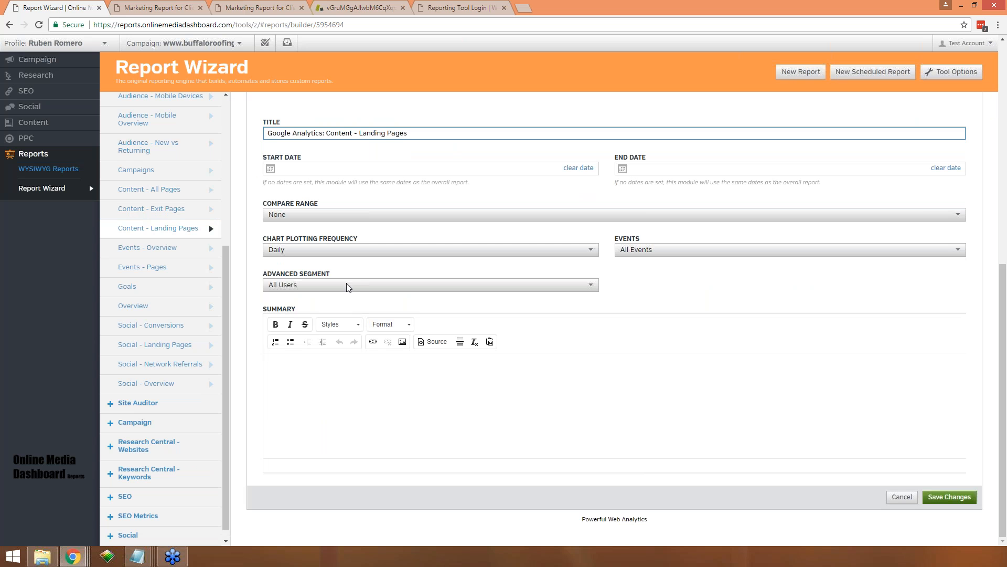
{"action": "left_click", "coordinate": [150, 292]}
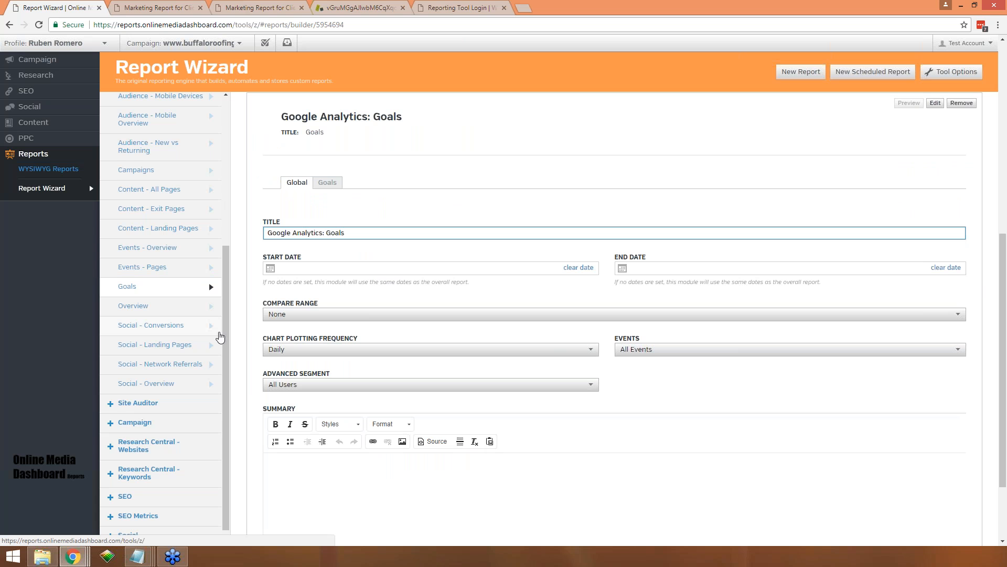
- Review the available report modules under Site Auditor, Campaign, Research Central - Websites, Research Central - Keywords and SEO
{"action": "scroll", "coordinate": [180, 321], "scroll_direction": "down", "scroll_amount": 1}
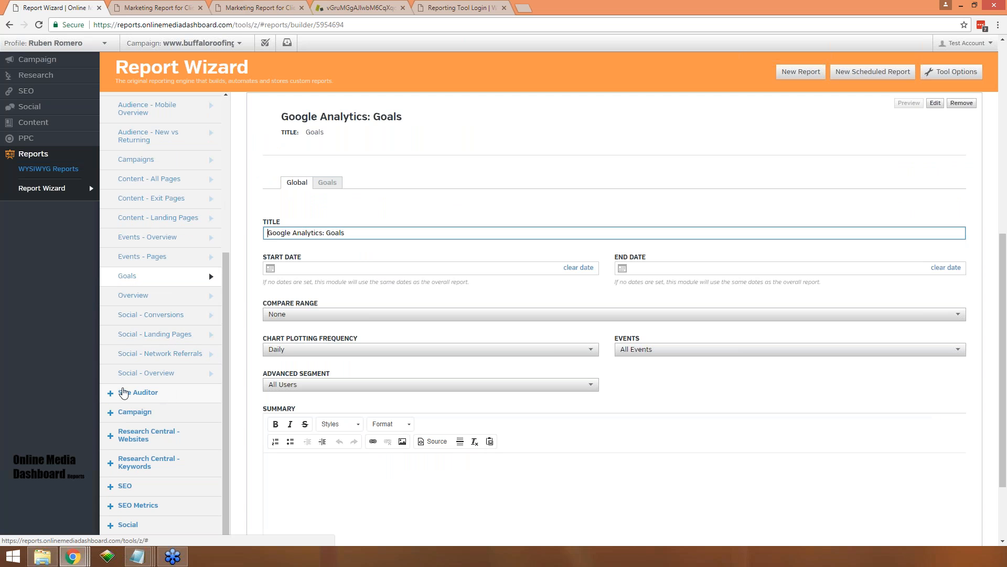
{"action": "left_click_drag", "start_coordinate": [227, 282], "coordinate": [227, 101]}
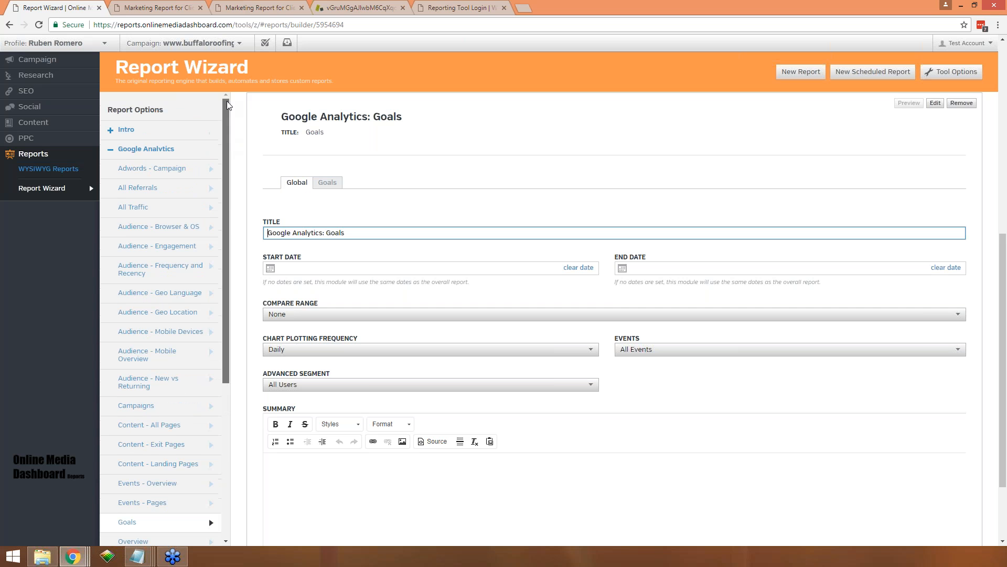
{"action": "left_click", "coordinate": [112, 151]}
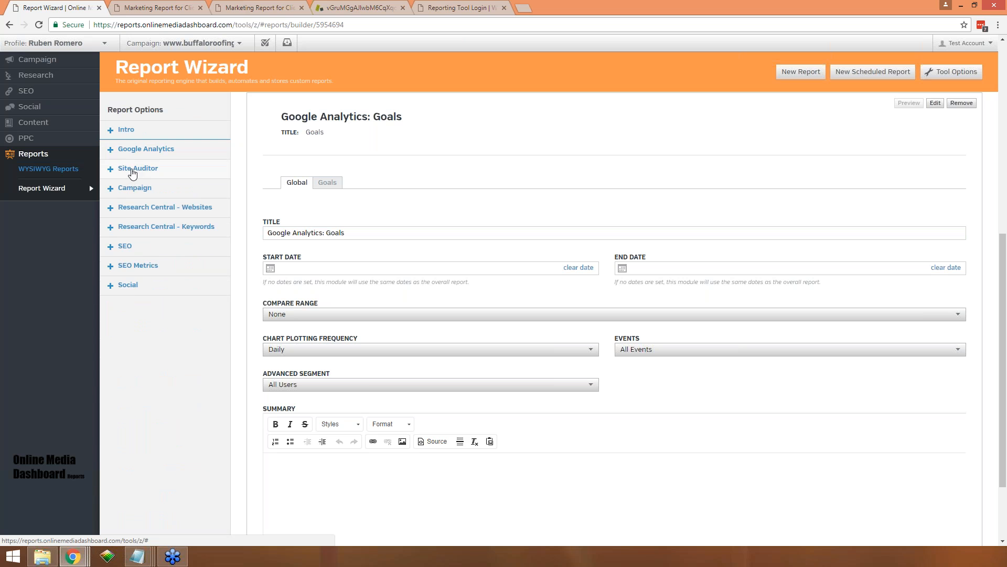
{"action": "left_click", "coordinate": [113, 174]}
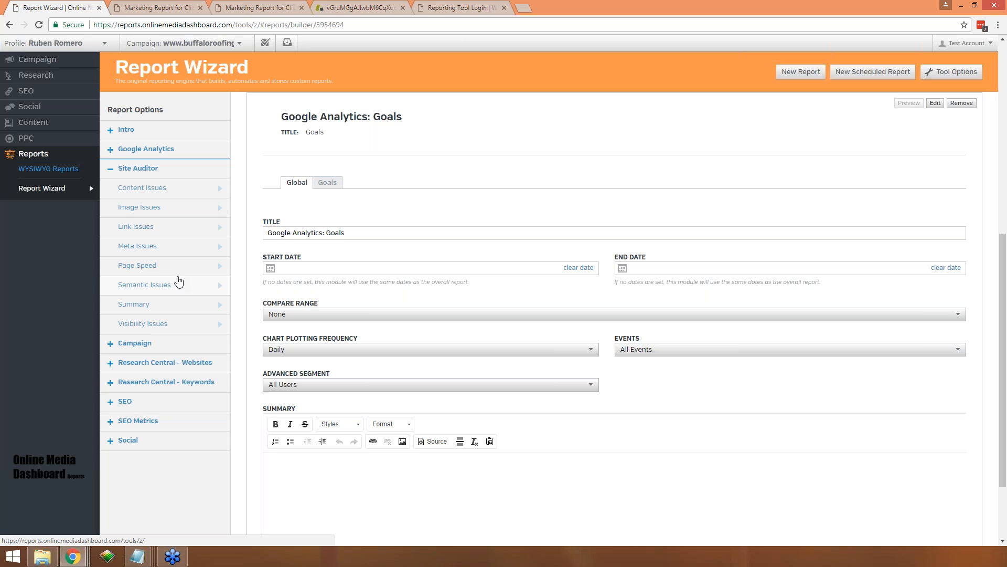
{"action": "left_click", "coordinate": [148, 344]}
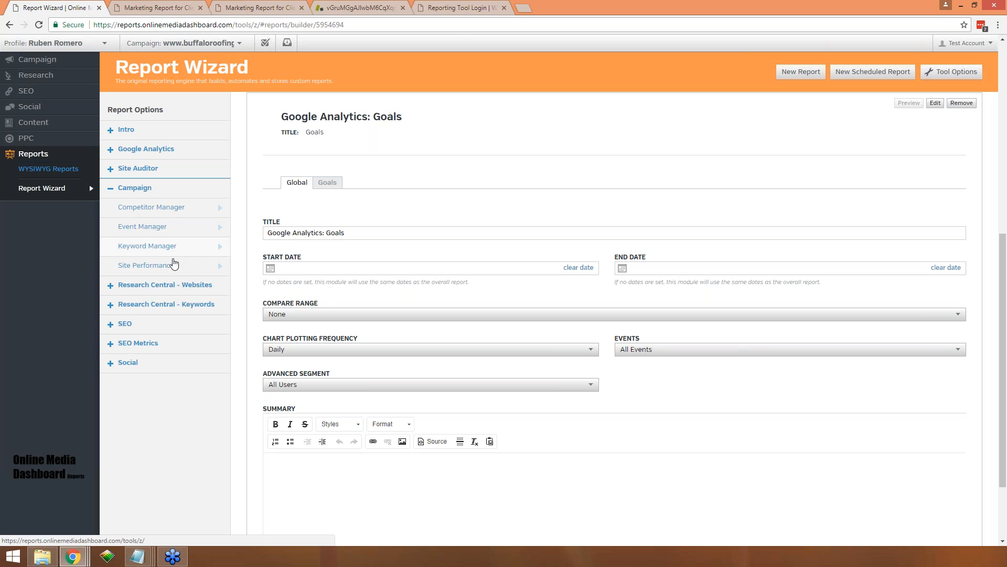
{"action": "left_click", "coordinate": [170, 290]}
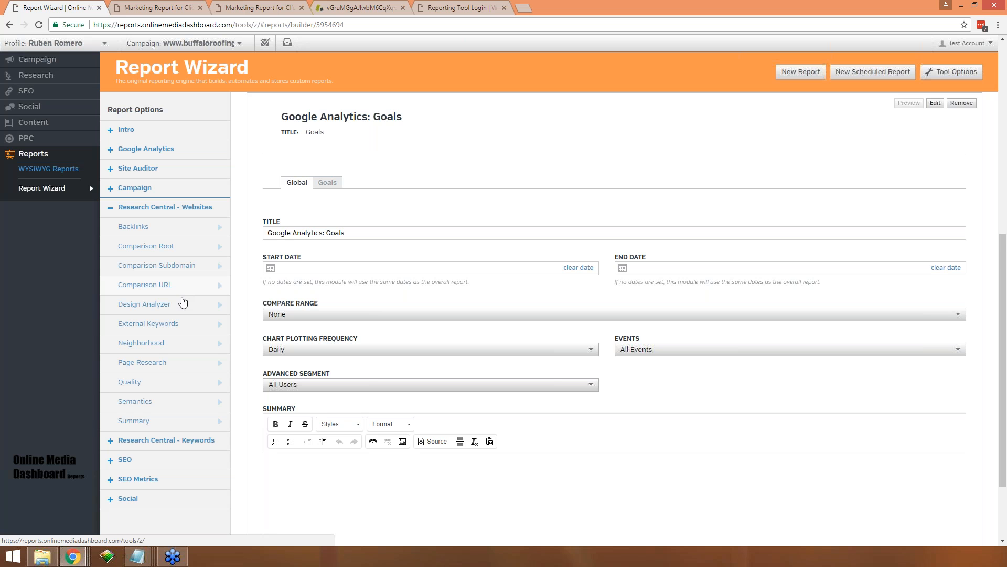
{"action": "scroll", "coordinate": [175, 328], "scroll_direction": "down", "scroll_amount": 1}
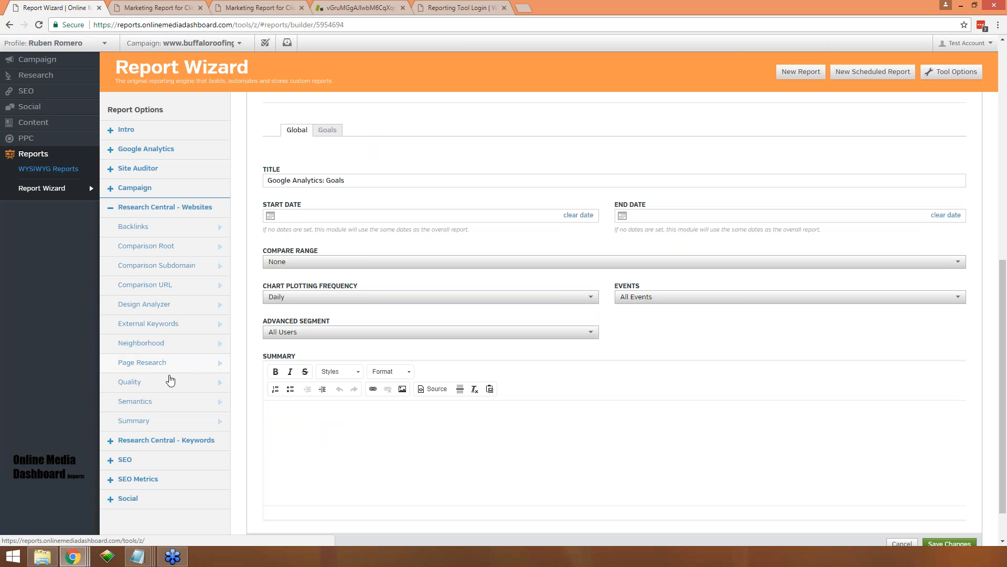
{"action": "left_click", "coordinate": [166, 445]}
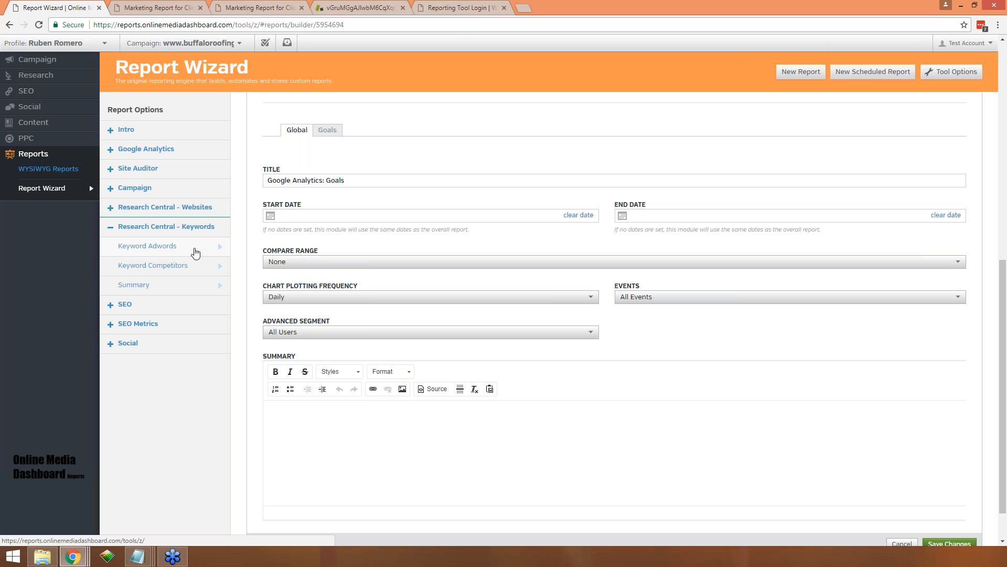
{"action": "left_click", "coordinate": [171, 304]}
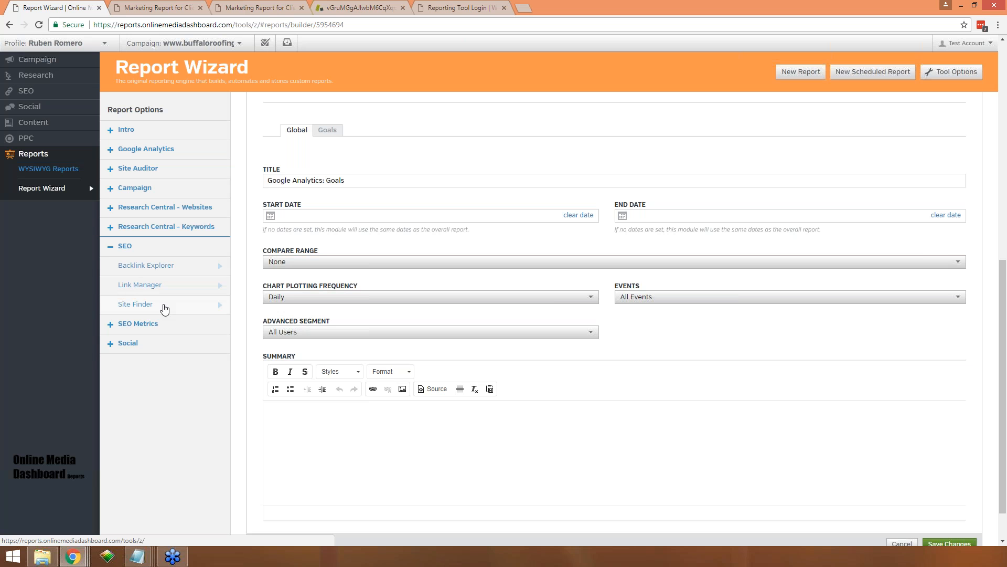
- Add the SEO Metrics Landing Pages module to the report and look over its settings, including the compare range
{"action": "left_click", "coordinate": [164, 328]}
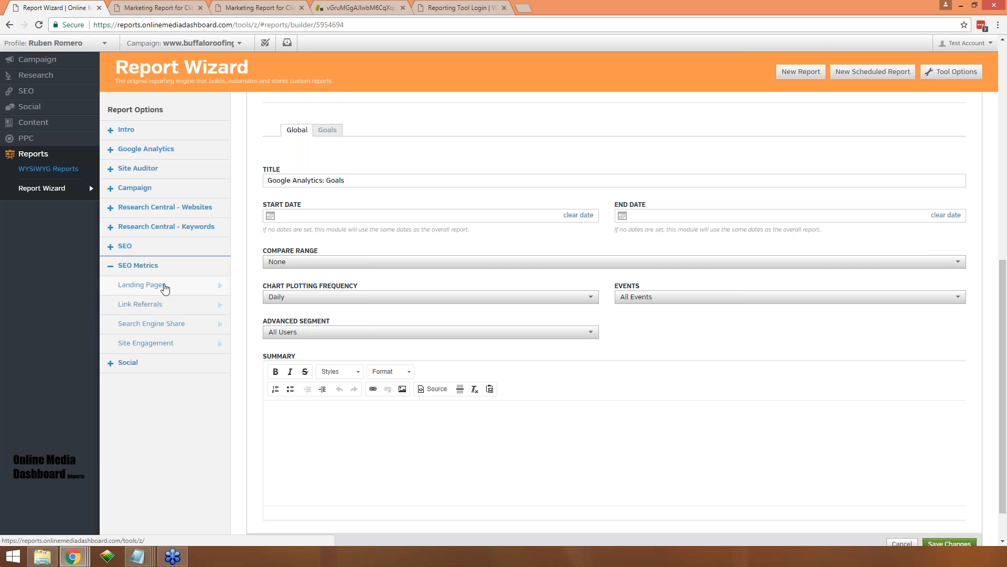
{"action": "left_click", "coordinate": [219, 285]}
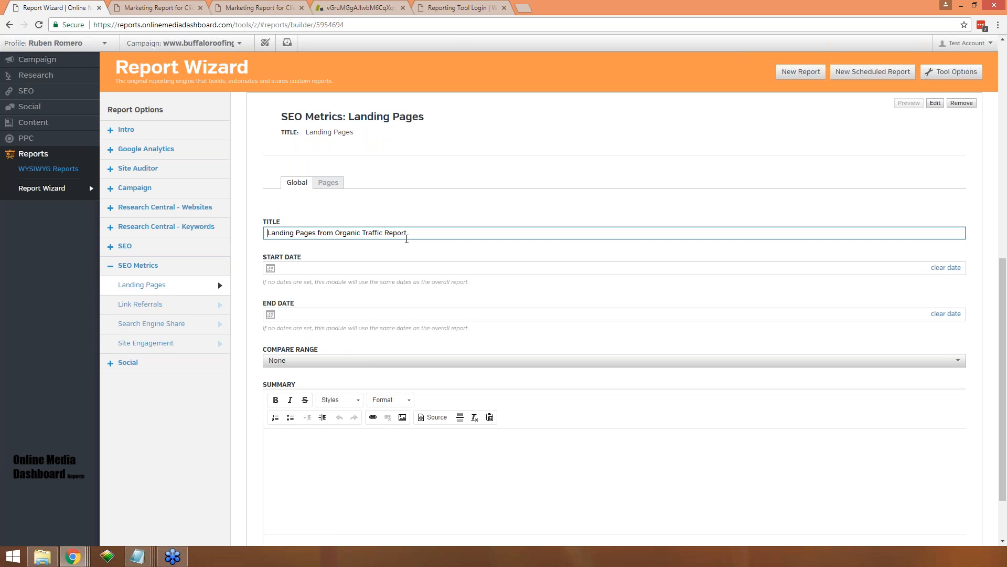
{"action": "left_click", "coordinate": [338, 362]}
{"action": "left_click", "coordinate": [338, 337]}
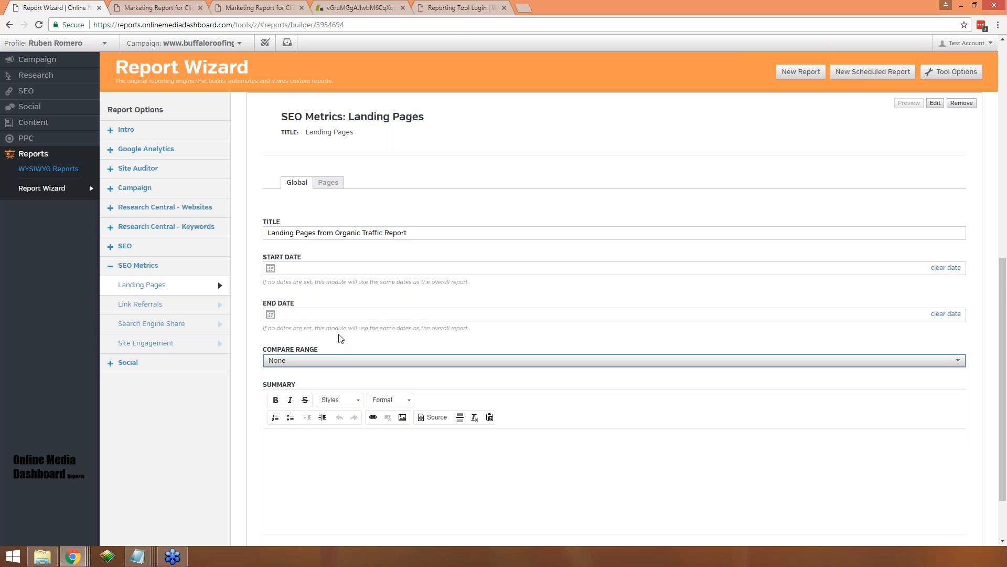
{"action": "scroll", "coordinate": [316, 428], "scroll_direction": "down", "scroll_amount": 1}
{"action": "scroll", "coordinate": [315, 429], "scroll_direction": "down", "scroll_amount": 1}
{"action": "scroll", "coordinate": [316, 428], "scroll_direction": "up", "scroll_amount": 5}
{"action": "scroll", "coordinate": [316, 428], "scroll_direction": "down", "scroll_amount": 3}
- Add the Facebook module from the Social group to the report
{"action": "left_click", "coordinate": [134, 364]}
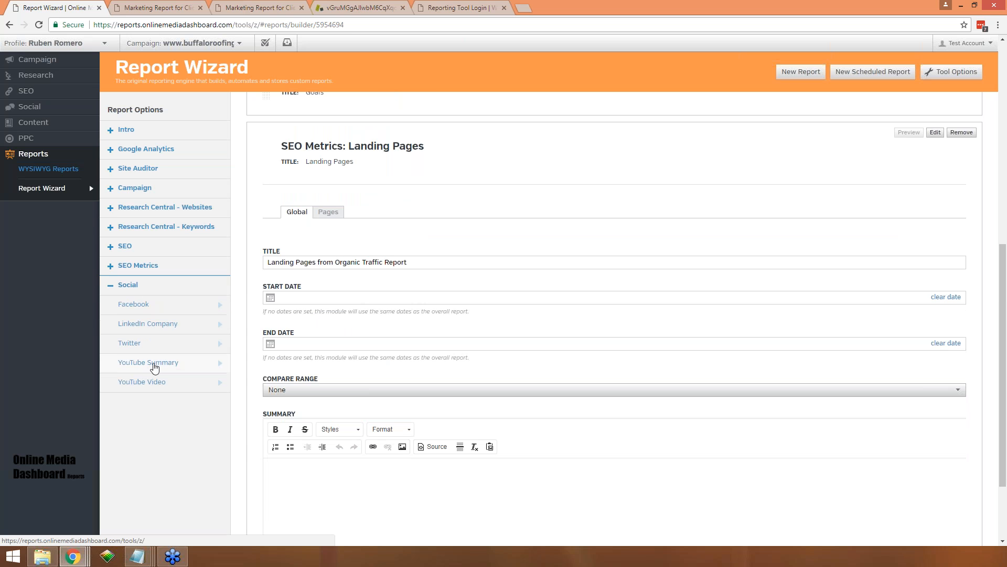
{"action": "left_click", "coordinate": [143, 306]}
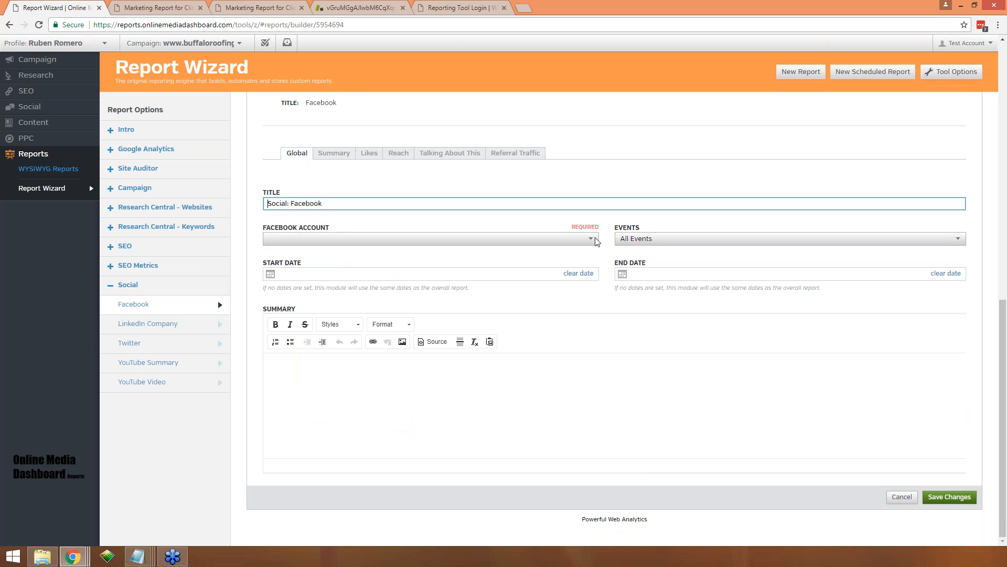
- Examine the Facebook module's settings, including the Facebook account choices and the Summary, Likes, Reach, Talking About This and Referral Traffic sections
{"action": "left_click", "coordinate": [595, 239]}
{"action": "left_click", "coordinate": [366, 240]}
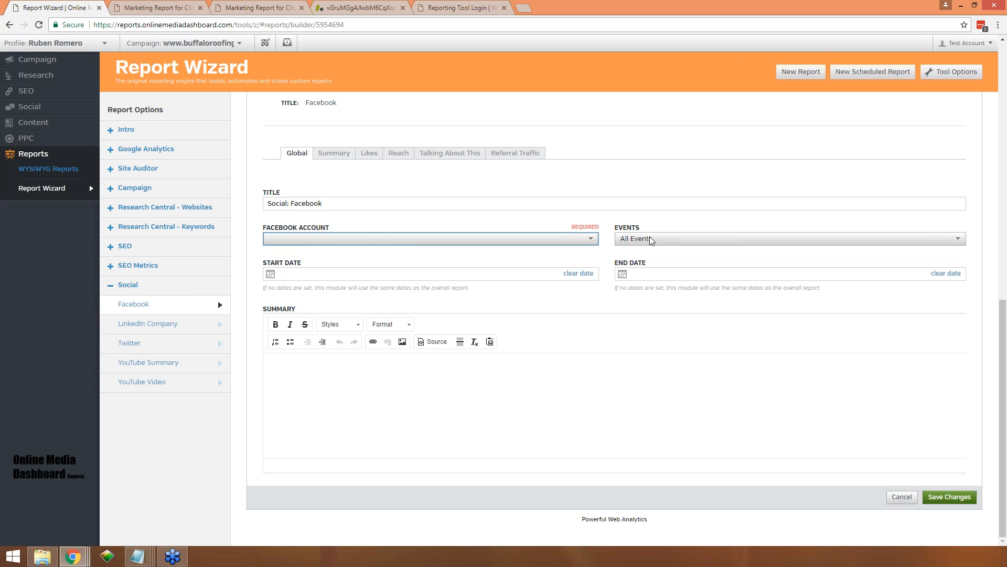
{"action": "scroll", "coordinate": [252, 292], "scroll_direction": "up", "scroll_amount": 2}
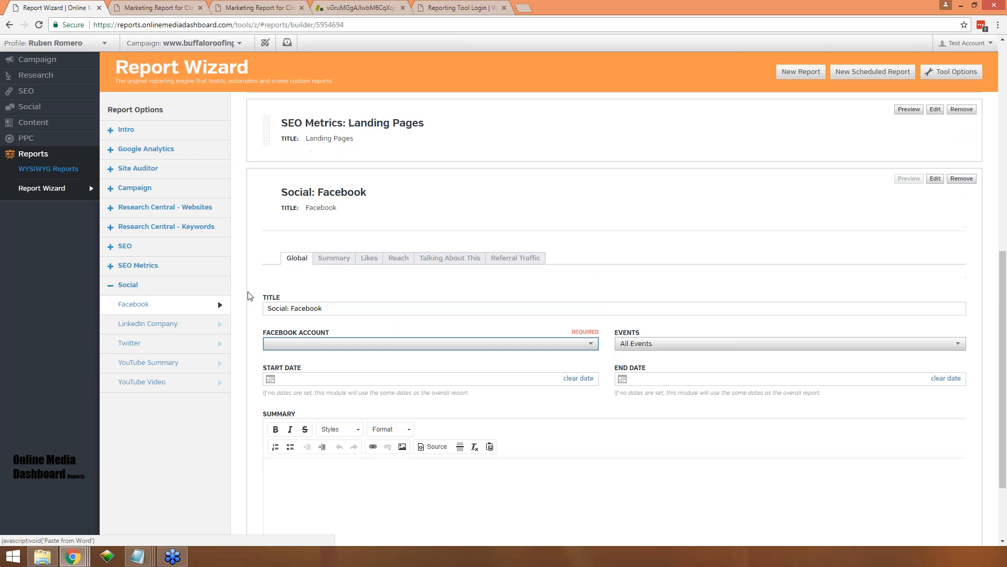
{"action": "left_click", "coordinate": [327, 261]}
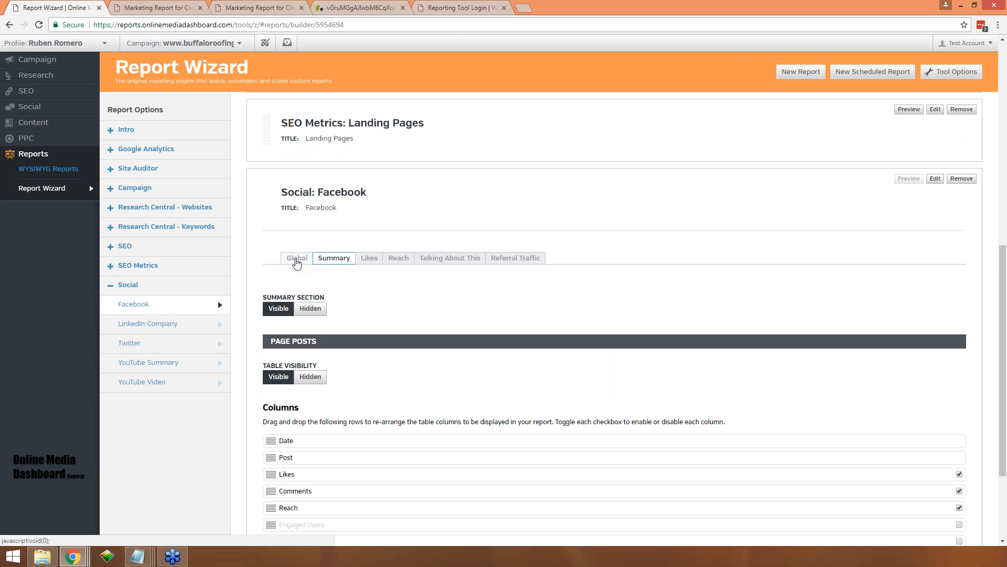
{"action": "left_click", "coordinate": [294, 261]}
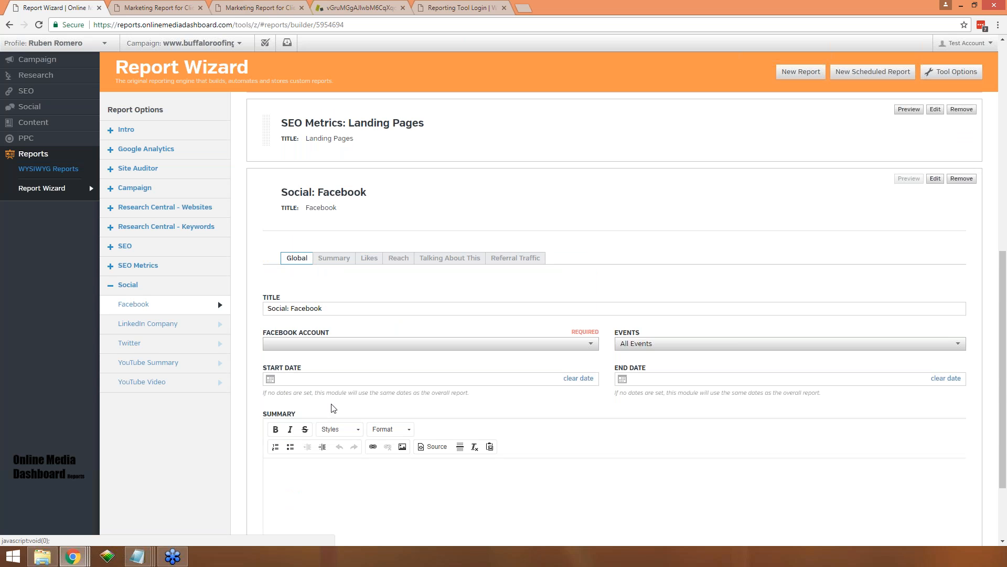
{"action": "scroll", "coordinate": [333, 408], "scroll_direction": "up", "scroll_amount": 2}
{"action": "left_click", "coordinate": [334, 363]}
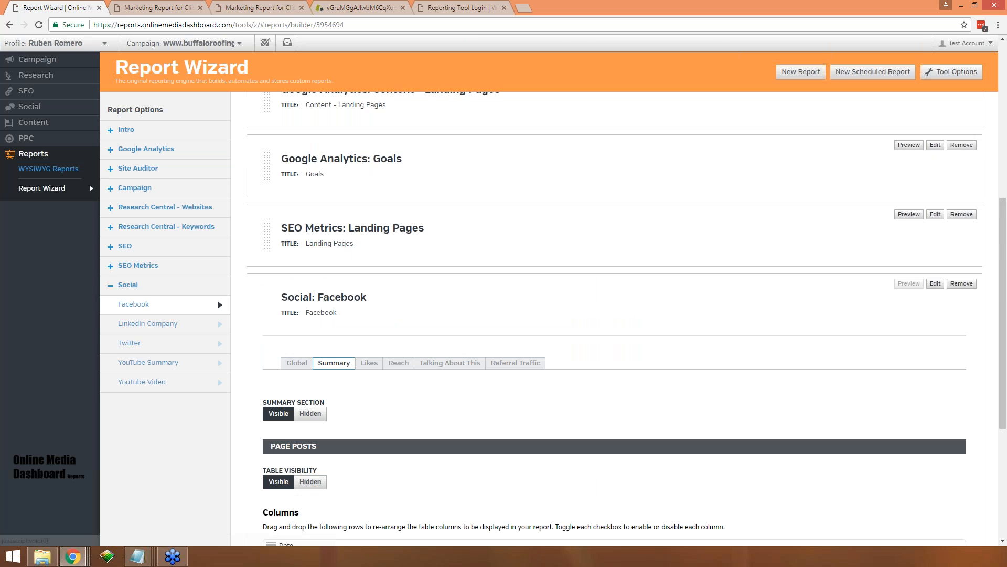
{"action": "scroll", "coordinate": [371, 223], "scroll_direction": "down", "scroll_amount": 3}
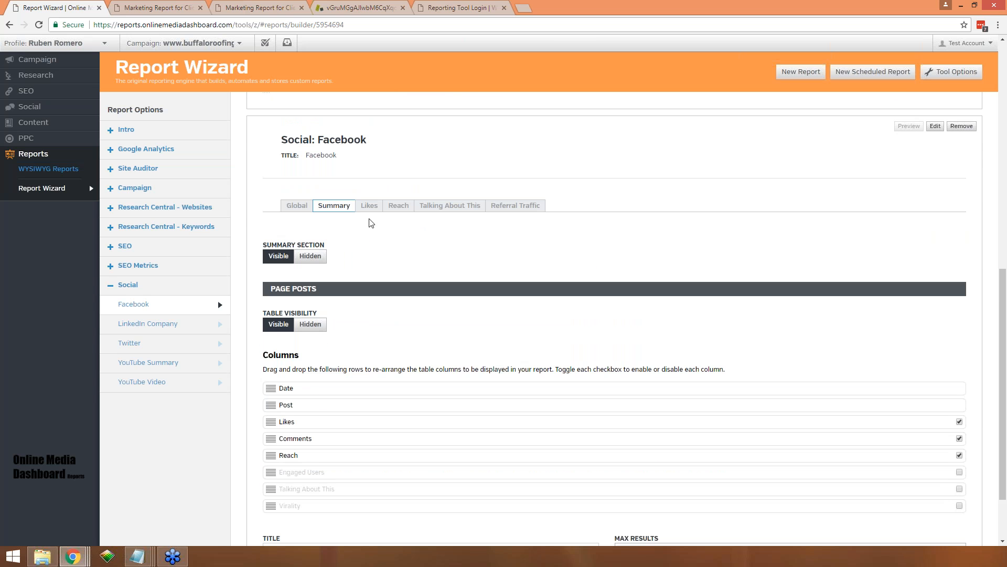
{"action": "left_click", "coordinate": [369, 207]}
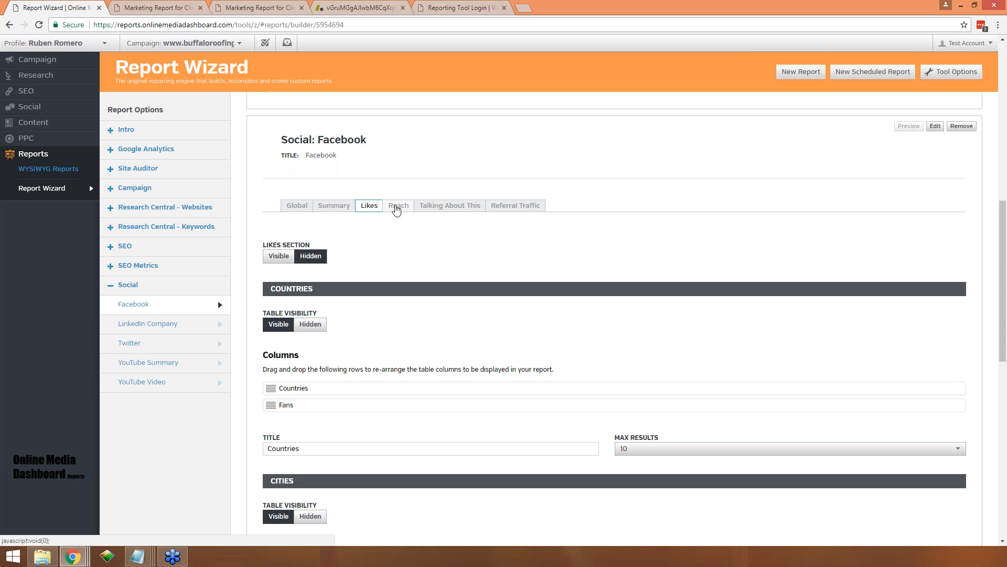
{"action": "left_click", "coordinate": [396, 207]}
{"action": "left_click", "coordinate": [447, 207]}
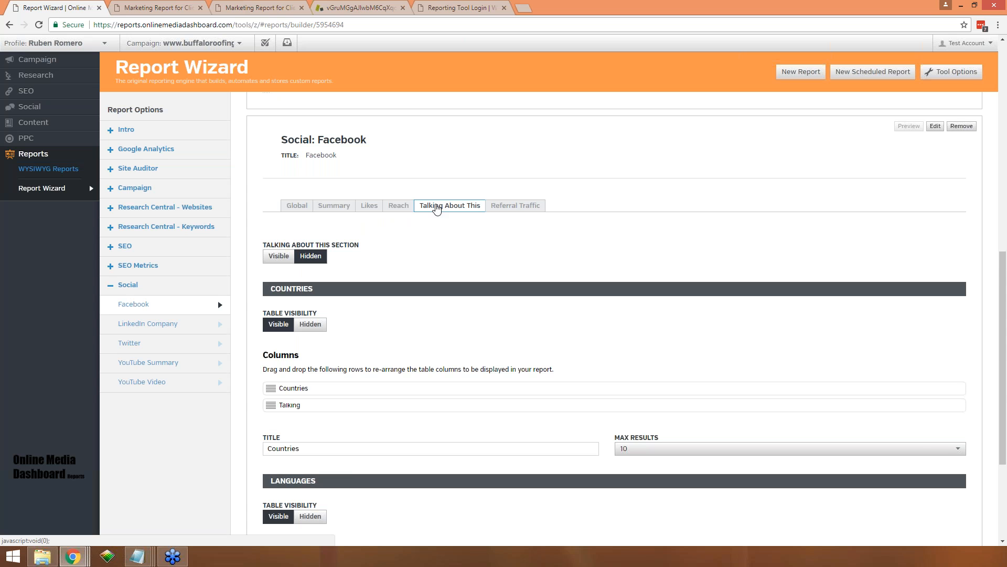
{"action": "left_click", "coordinate": [522, 210]}
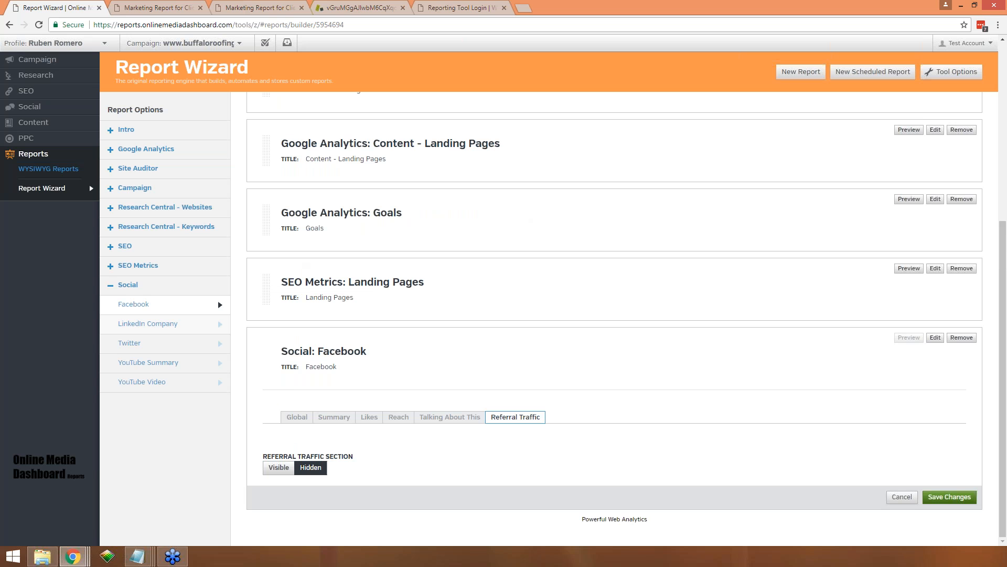
- Add the LinkedIn Company and Twitter modules to the report and check the available Twitter accounts
{"action": "left_click", "coordinate": [167, 326]}
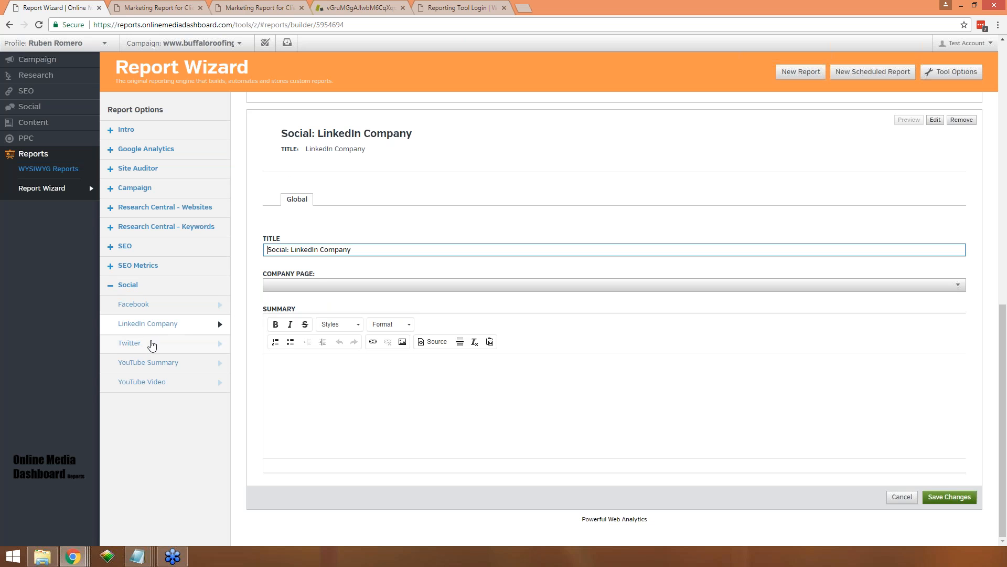
{"action": "left_click", "coordinate": [152, 348]}
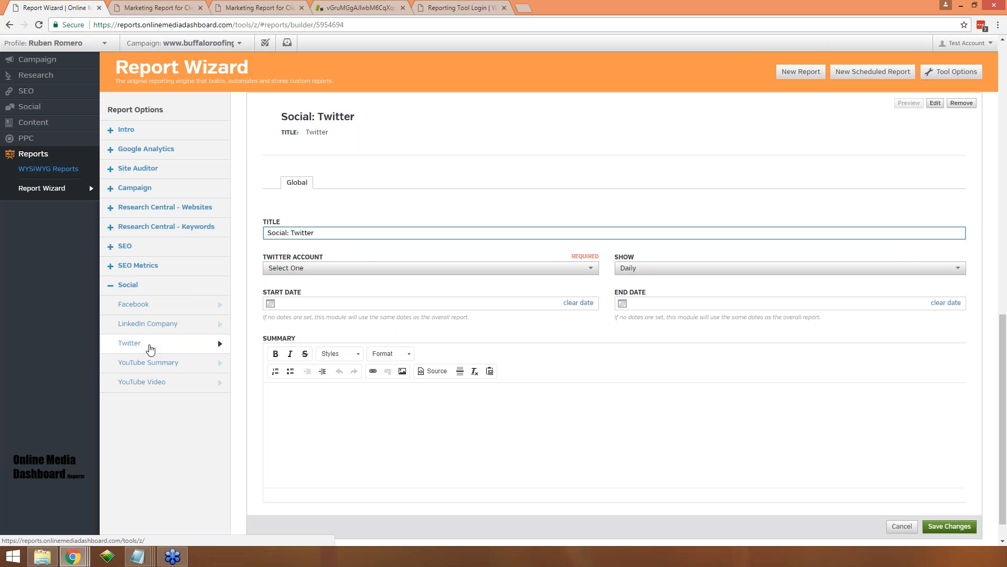
{"action": "left_click", "coordinate": [360, 267]}
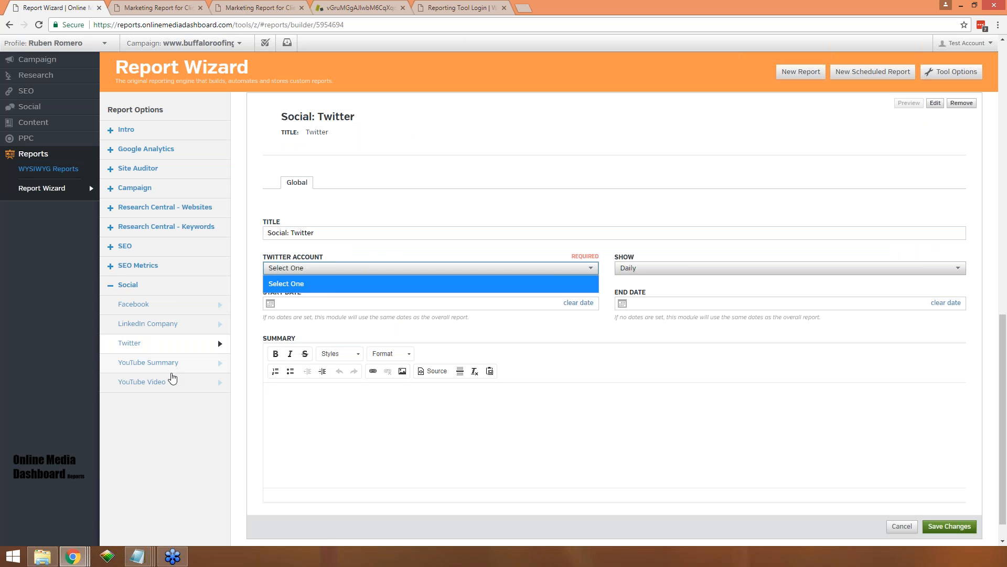
- Add the YouTube Summary and YouTube Video modules to the report and look over the report order from the cover page
{"action": "left_click", "coordinate": [180, 365]}
{"action": "left_click", "coordinate": [180, 365]}
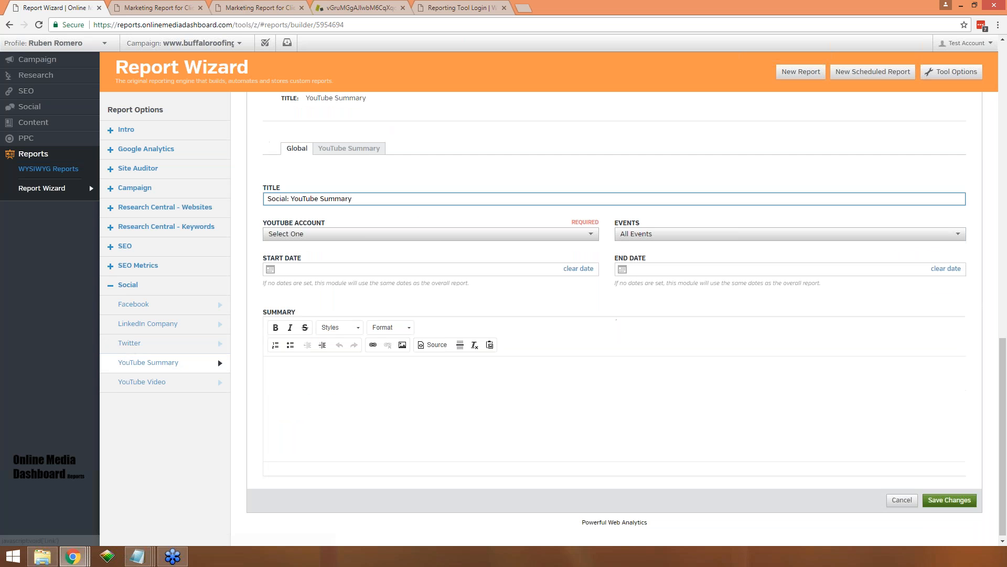
{"action": "left_click", "coordinate": [444, 231]}
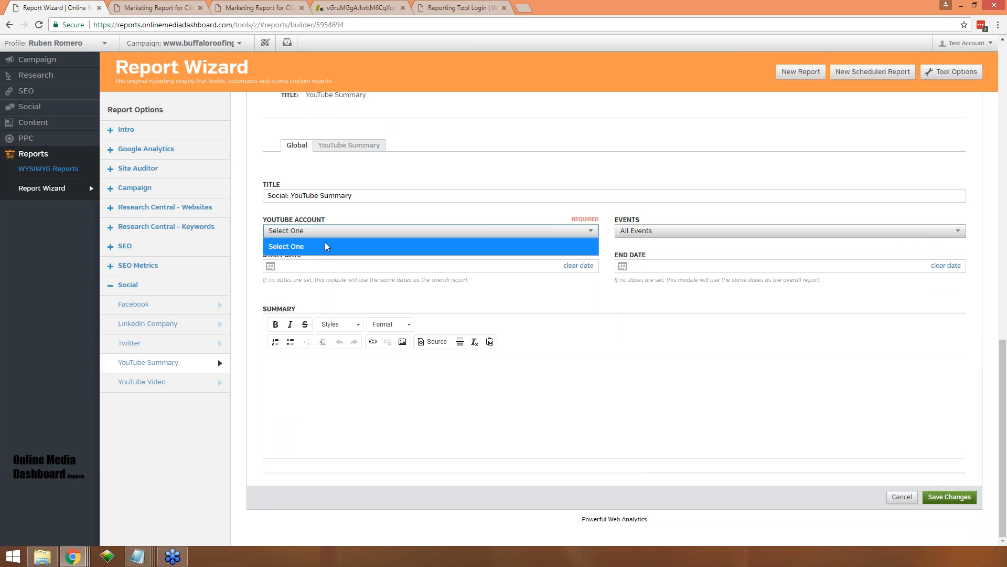
{"action": "left_click", "coordinate": [218, 381]}
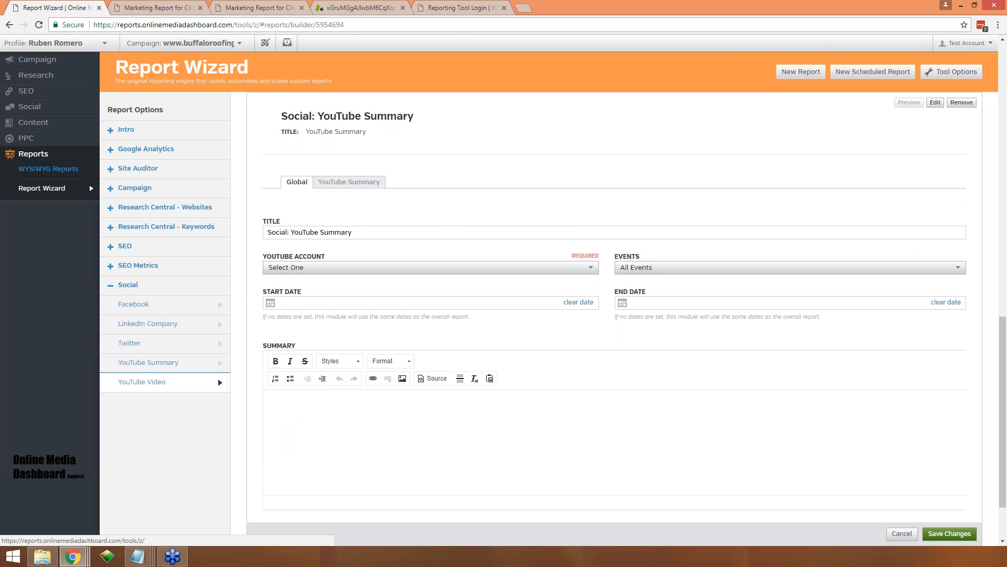
{"action": "left_click", "coordinate": [379, 268]}
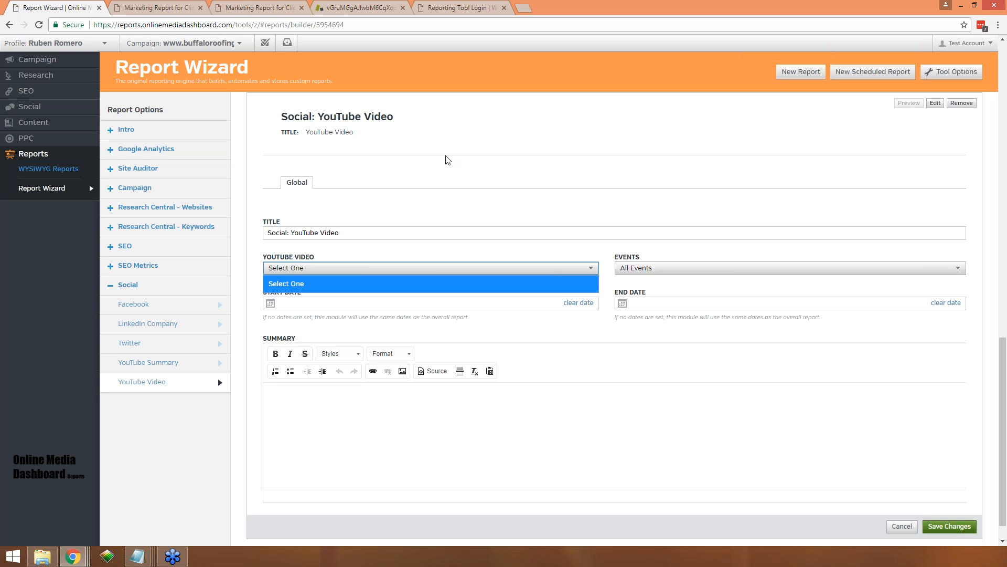
{"action": "left_click", "coordinate": [387, 208]}
{"action": "scroll", "coordinate": [388, 212], "scroll_direction": "up", "scroll_amount": 15}
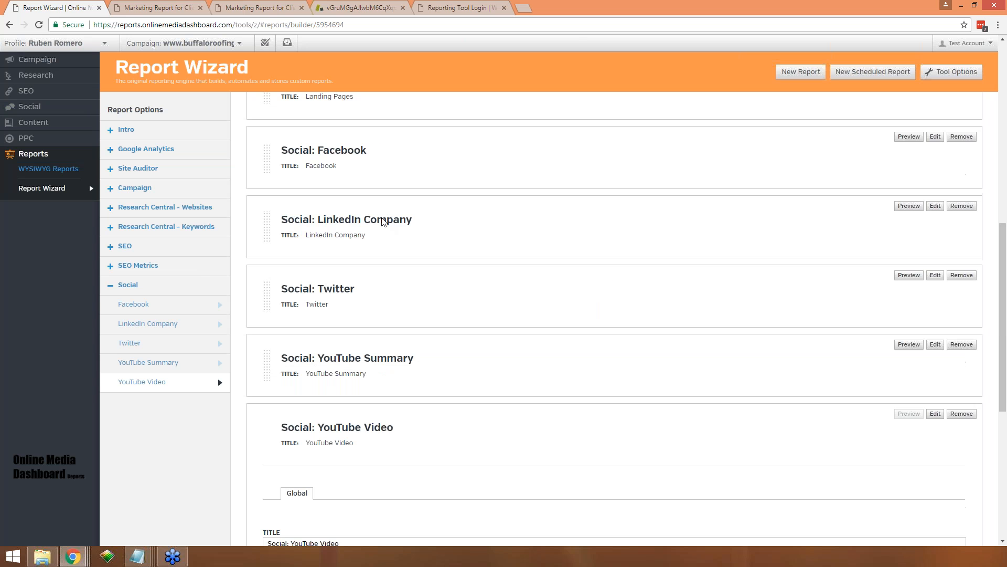
{"action": "scroll", "coordinate": [388, 212], "scroll_direction": "up", "scroll_amount": 2}
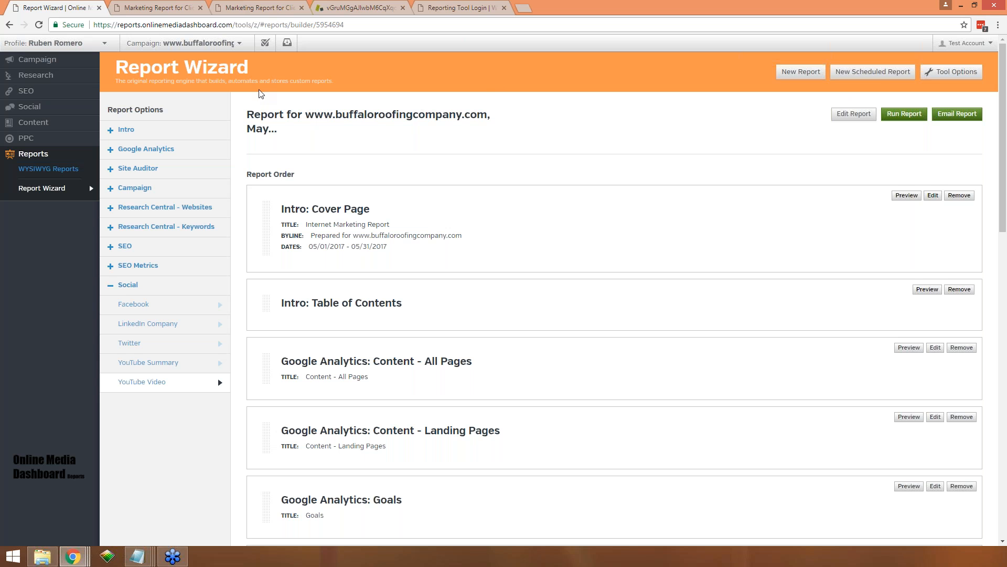
- Start a new scheduled report with a Monthly frequency and the Last Month date range
{"action": "left_click", "coordinate": [854, 77]}
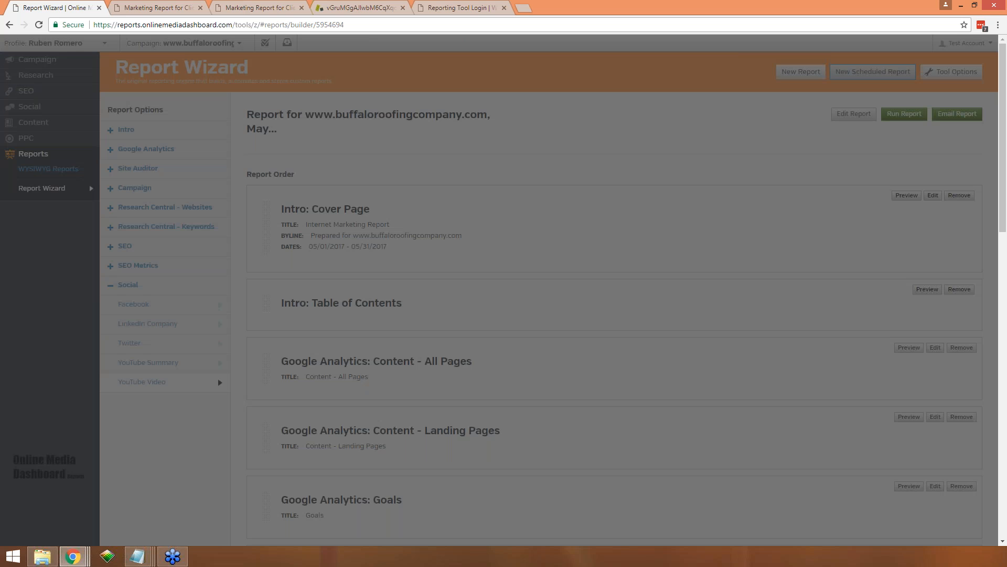
{"action": "left_click", "coordinate": [459, 262]}
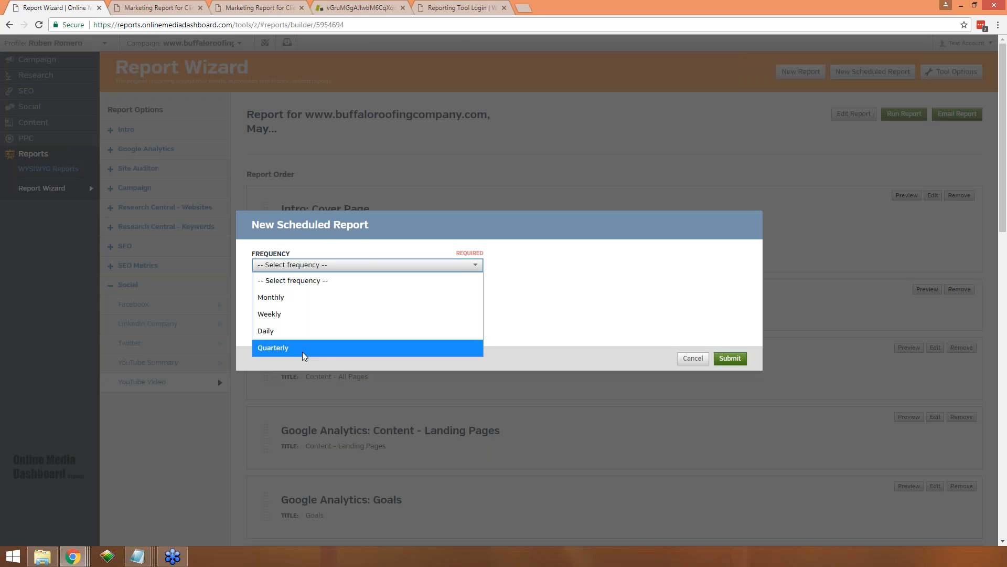
{"action": "left_click", "coordinate": [324, 298]}
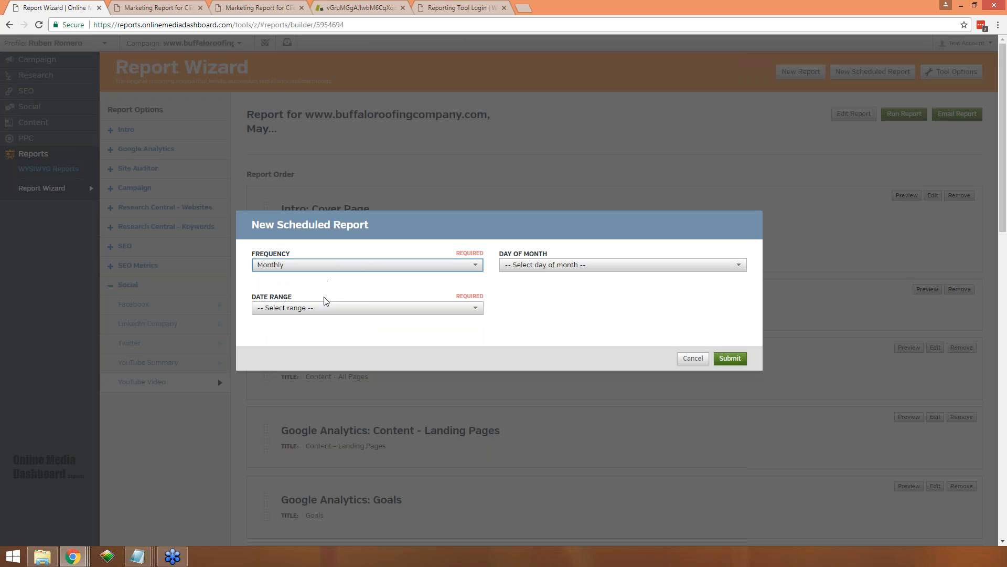
{"action": "left_click", "coordinate": [543, 267]}
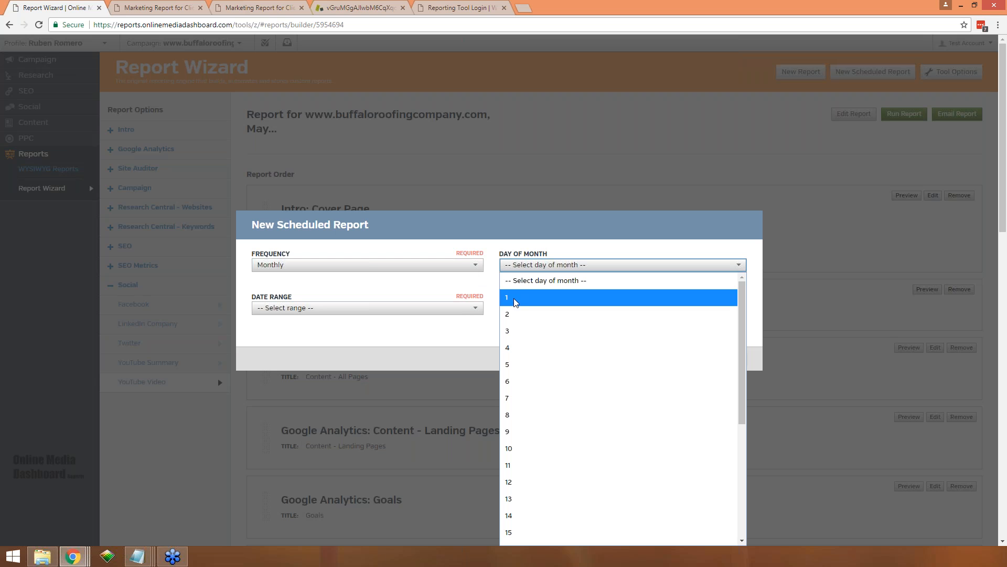
{"action": "left_click", "coordinate": [471, 305]}
{"action": "left_click", "coordinate": [474, 306]}
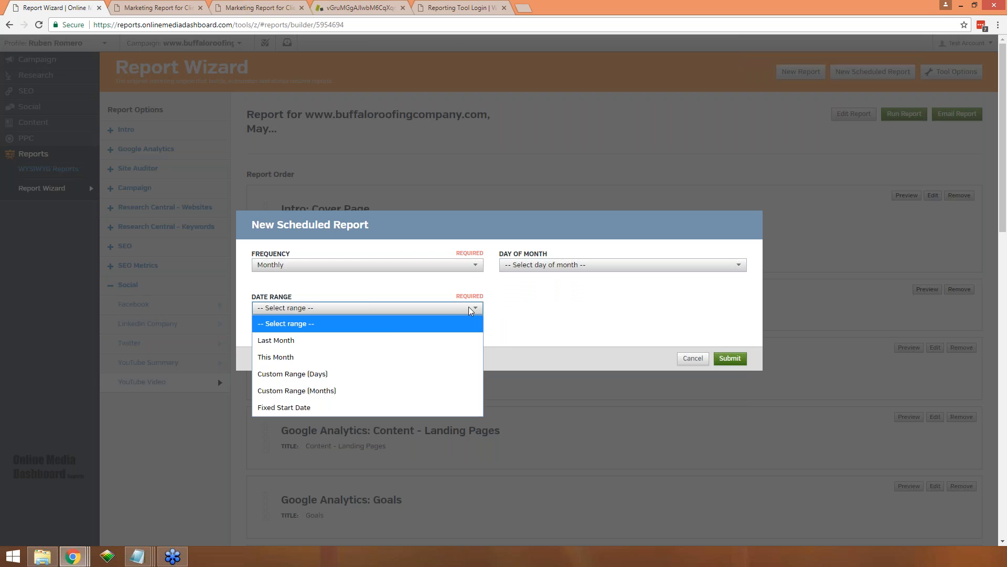
{"action": "left_click", "coordinate": [328, 343]}
{"action": "left_click", "coordinate": [407, 310]}
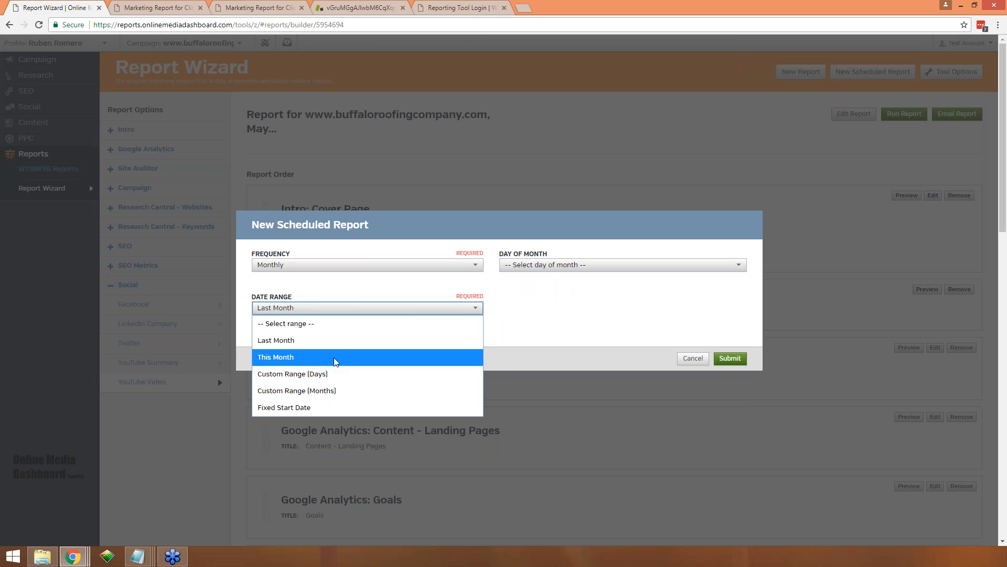
- Set the scheduled report's day of month to 28 and its date range to This Month
{"action": "left_click", "coordinate": [553, 266]}
{"action": "scroll", "coordinate": [598, 437], "scroll_direction": "down", "scroll_amount": 4}
{"action": "left_click", "coordinate": [546, 532]}
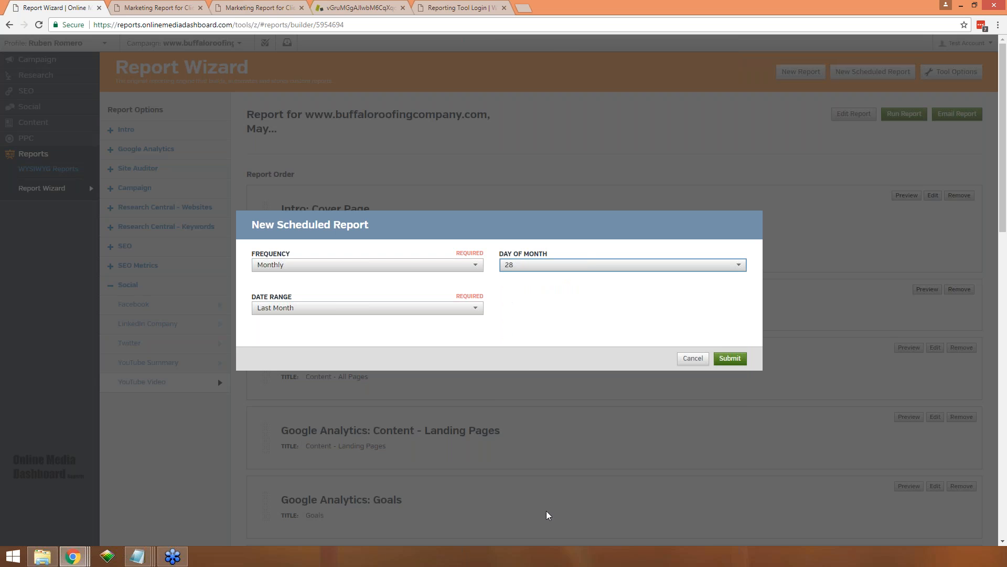
{"action": "left_click", "coordinate": [461, 308]}
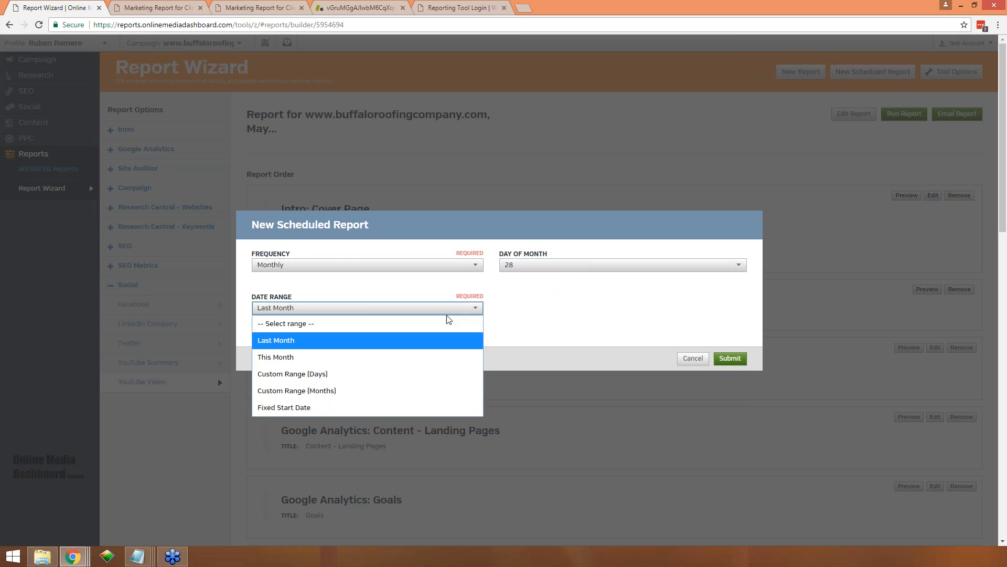
{"action": "left_click", "coordinate": [399, 363]}
- Set the scheduled report's day of month to 1 and date range to Last Month, and discard the schedule
{"action": "left_click", "coordinate": [461, 272]}
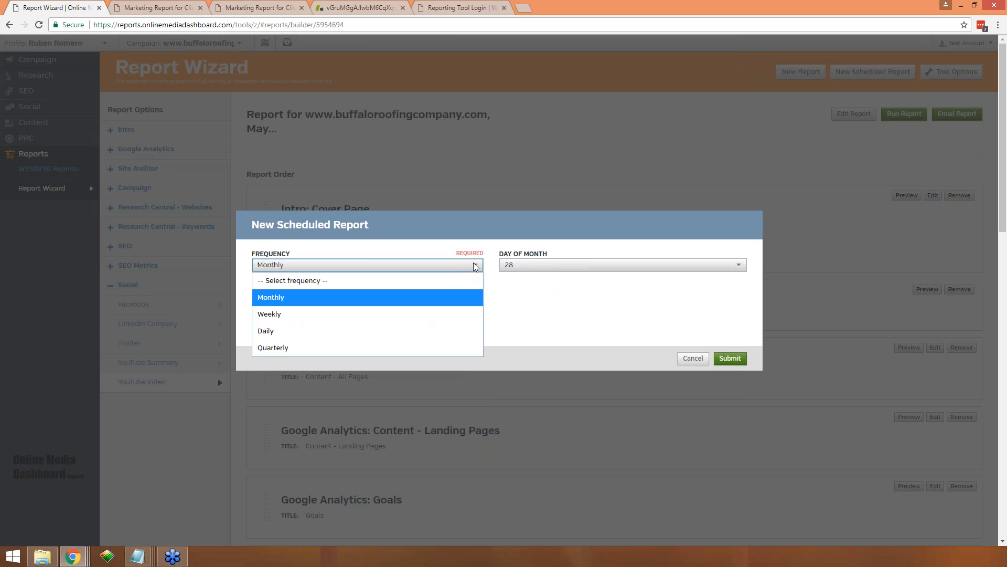
{"action": "left_click", "coordinate": [553, 265]}
{"action": "scroll", "coordinate": [561, 378], "scroll_direction": "up", "scroll_amount": 5}
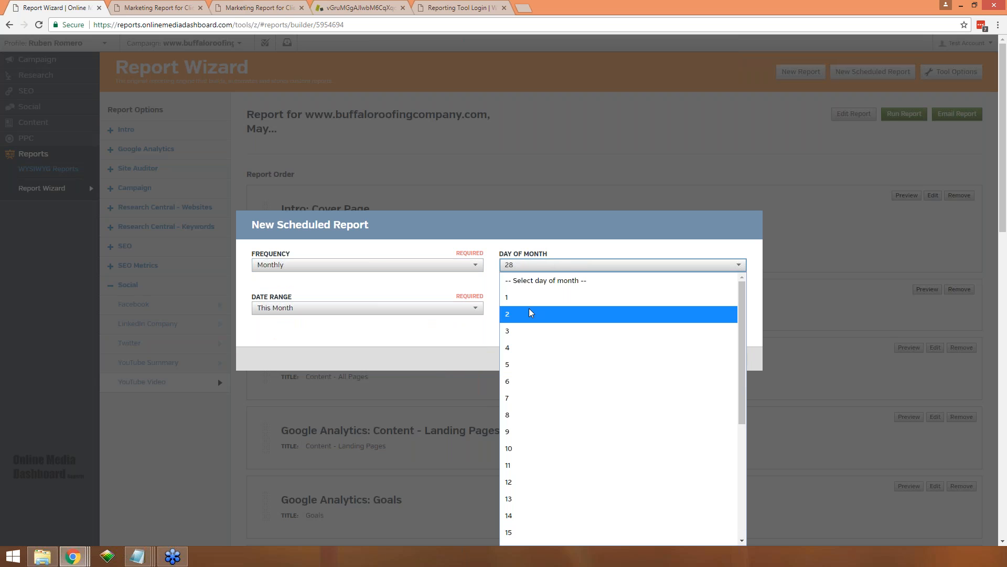
{"action": "left_click", "coordinate": [521, 297]}
{"action": "left_click", "coordinate": [462, 312]}
{"action": "left_click", "coordinate": [424, 341]}
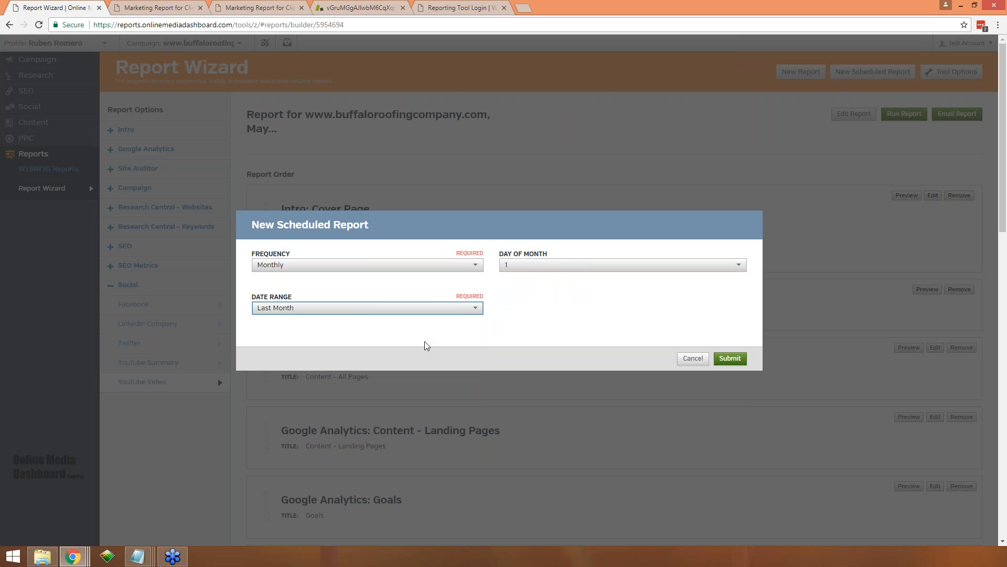
{"action": "left_click", "coordinate": [469, 307]}
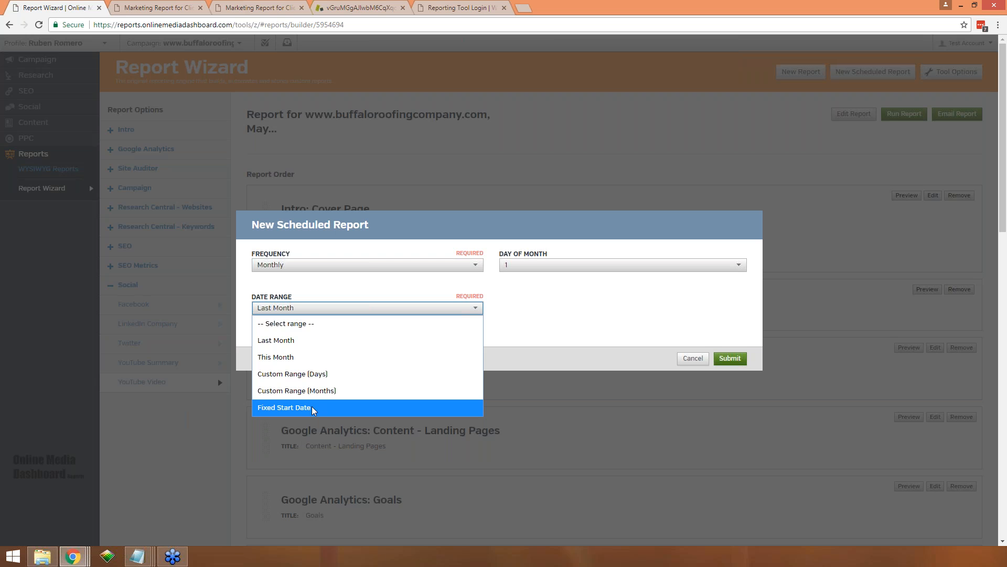
{"action": "left_click", "coordinate": [306, 340]}
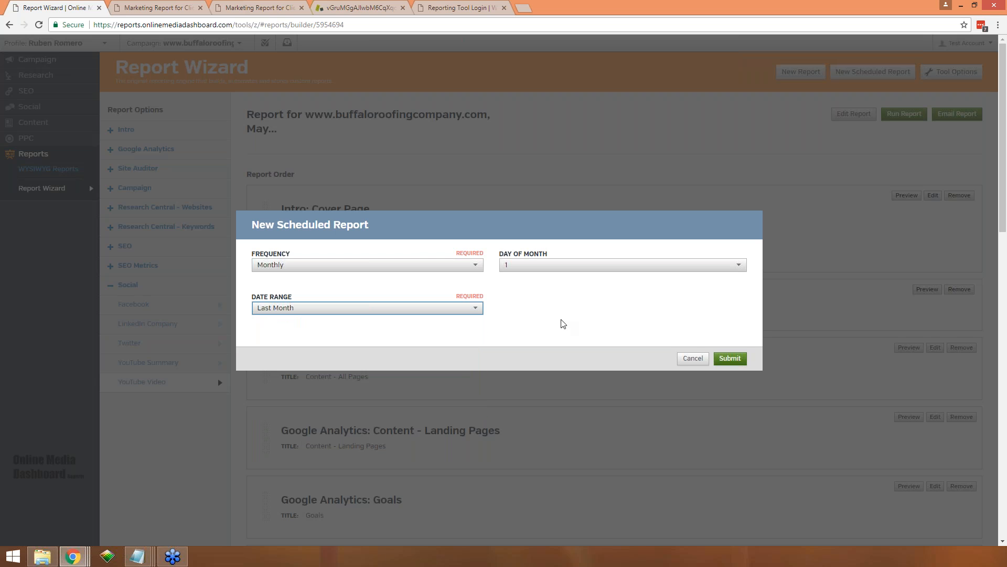
{"action": "left_click", "coordinate": [692, 359]}
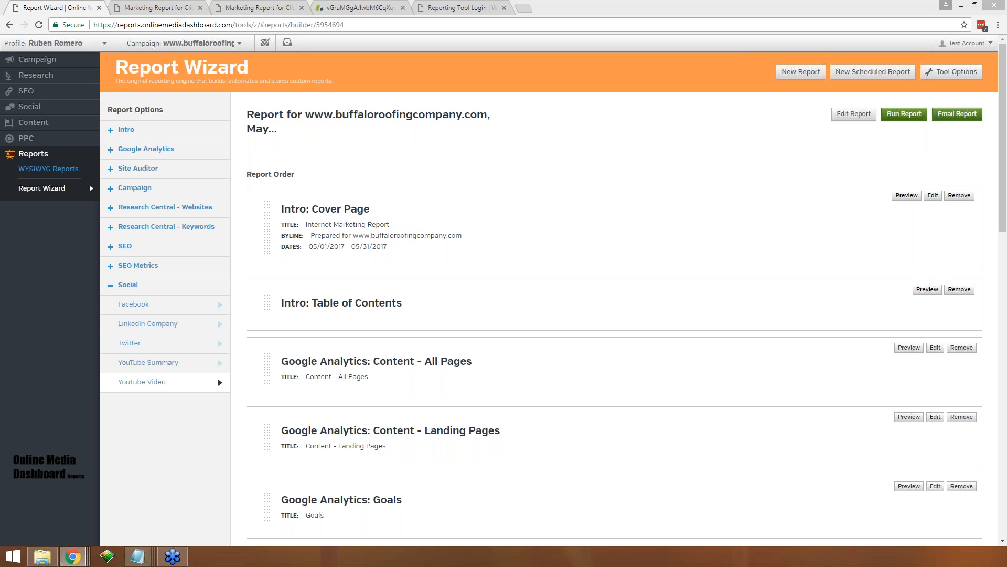
- Look over the tools listed under the Research, Campaign, SEO, Content and PPC sections
{"action": "left_click", "coordinate": [51, 79]}
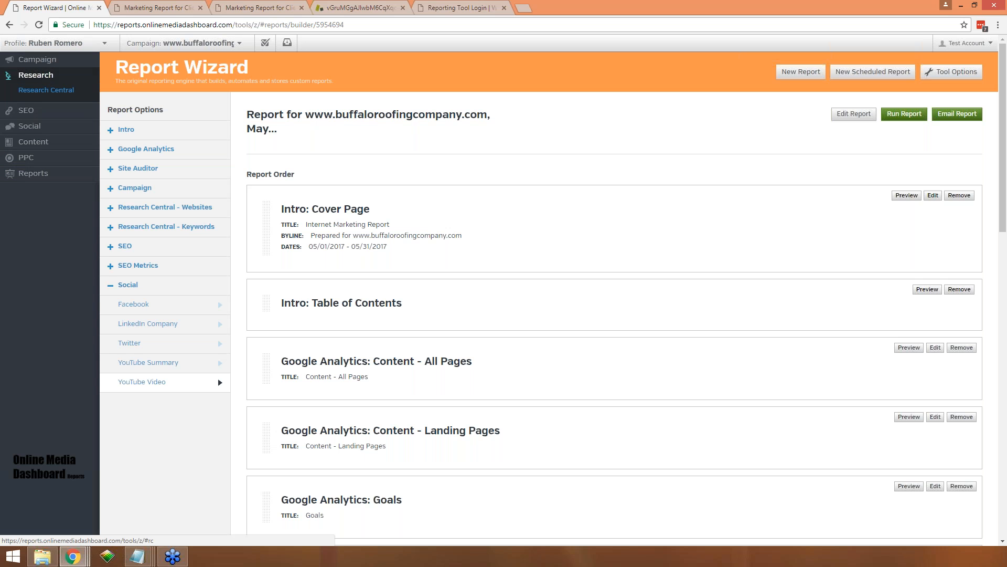
{"action": "left_click", "coordinate": [40, 64]}
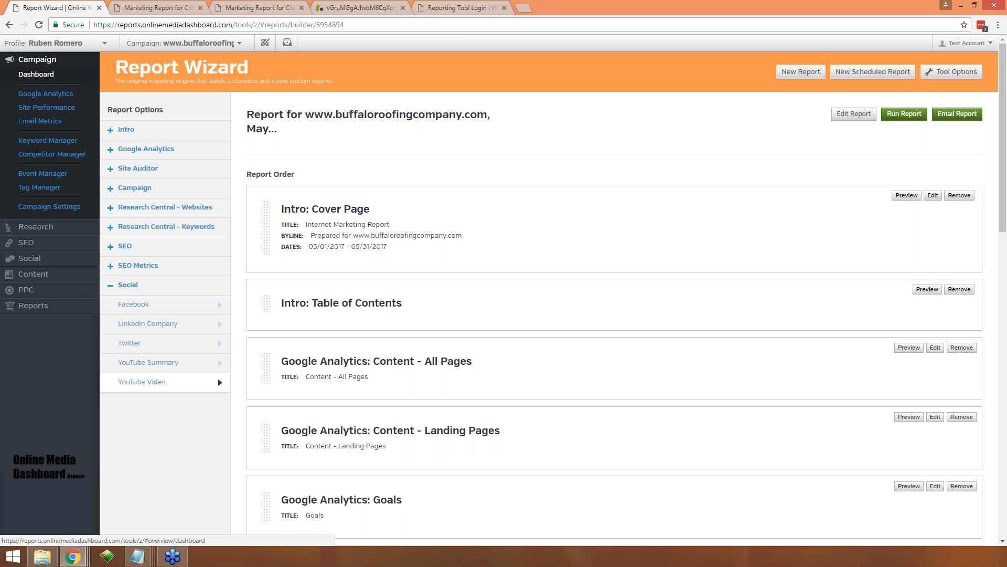
{"action": "left_click", "coordinate": [36, 244]}
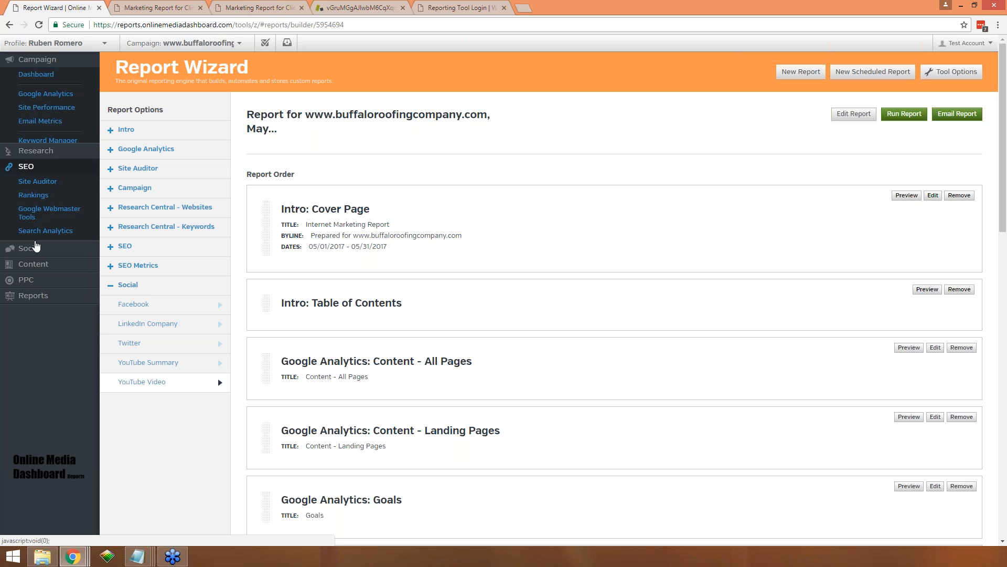
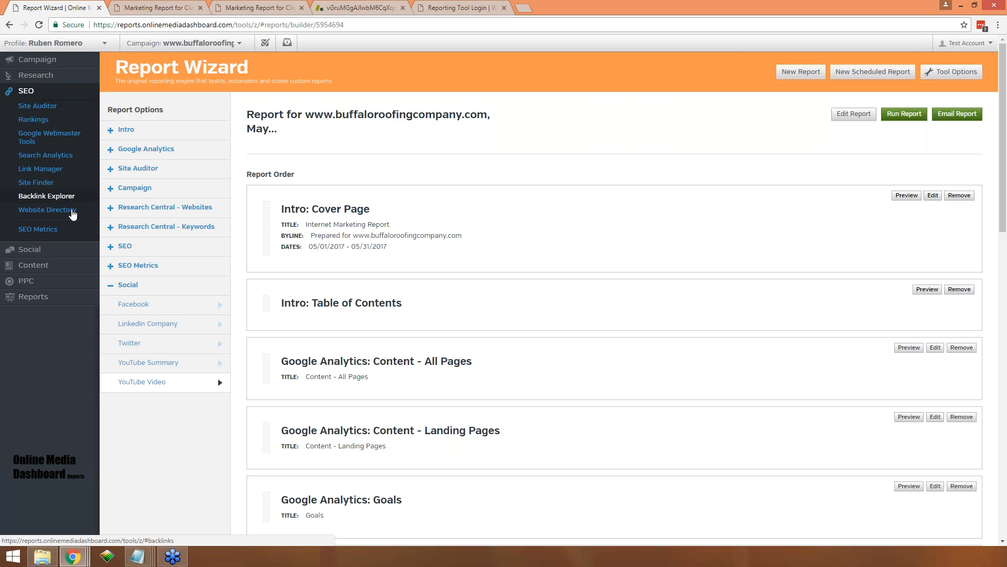
{"action": "left_click", "coordinate": [45, 265]}
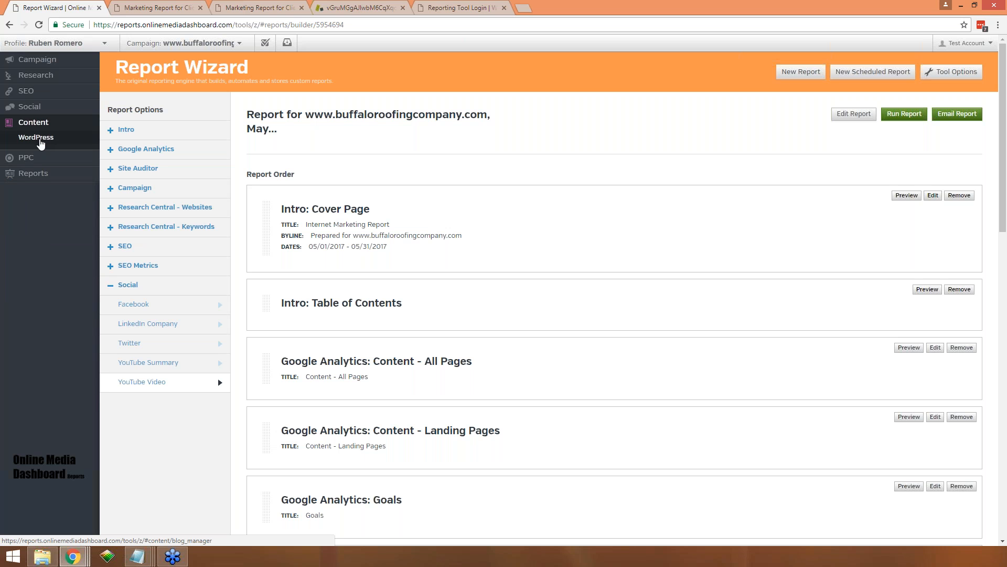
{"action": "left_click", "coordinate": [43, 162]}
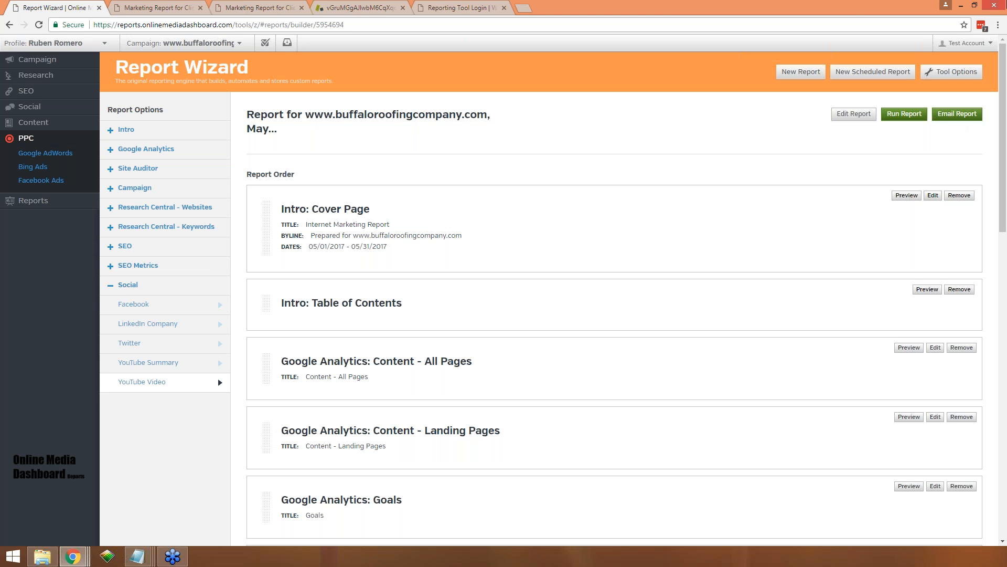
- Switch to the Reporting Tool Login page and go back to the Membership Home page to look through it
{"action": "left_click", "coordinate": [445, 8]}
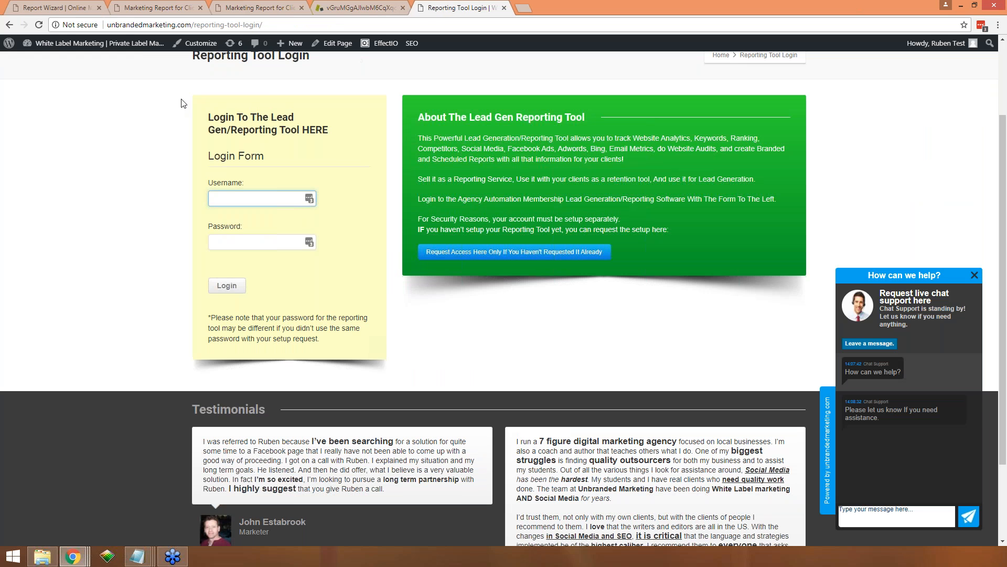
{"action": "scroll", "coordinate": [181, 103], "scroll_direction": "up", "scroll_amount": 2}
{"action": "left_click", "coordinate": [10, 24]}
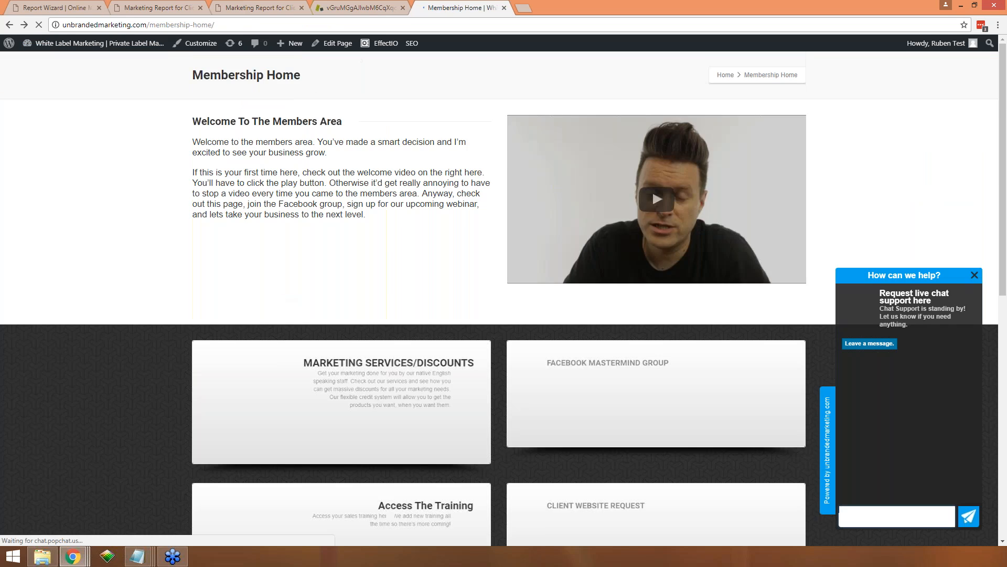
{"action": "scroll", "coordinate": [270, 233], "scroll_direction": "down", "scroll_amount": 11}
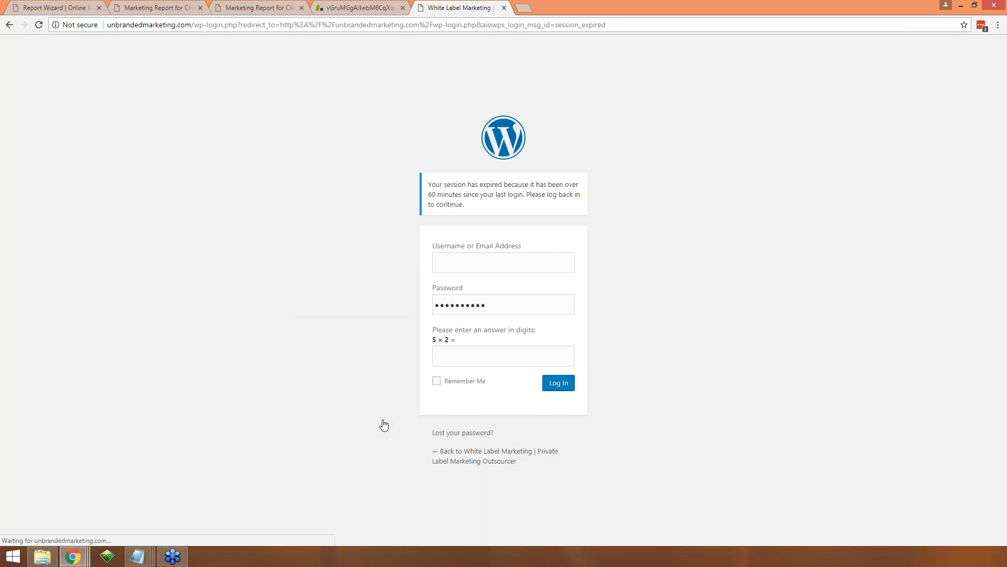
- Log back in to the WordPress site with the account username and the answer 10 to the arithmetic question
{"action": "type", "text": "ruben"}
{"action": "left_click", "coordinate": [458, 354]}
{"action": "type", "text": "10"}
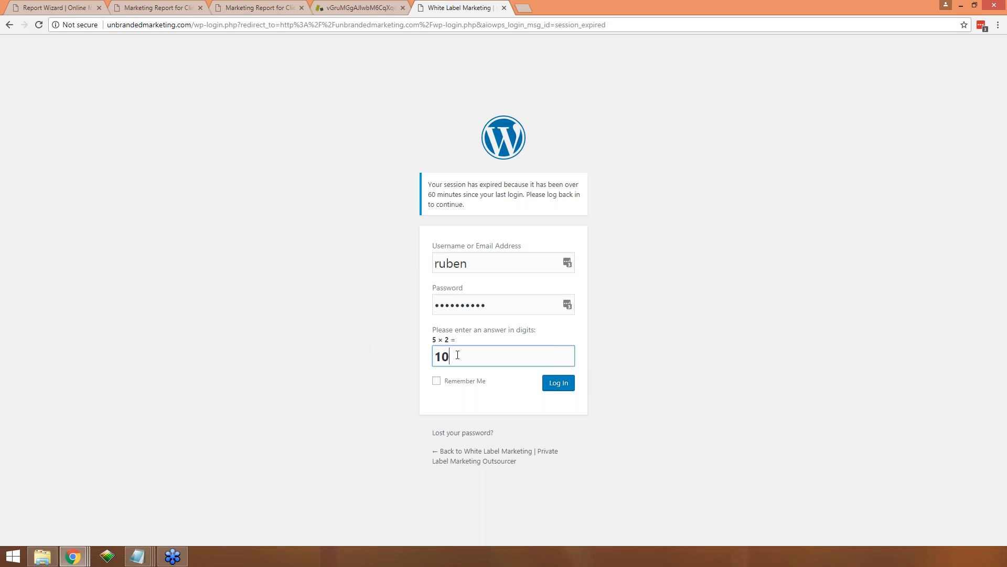
{"action": "left_click", "coordinate": [562, 386]}
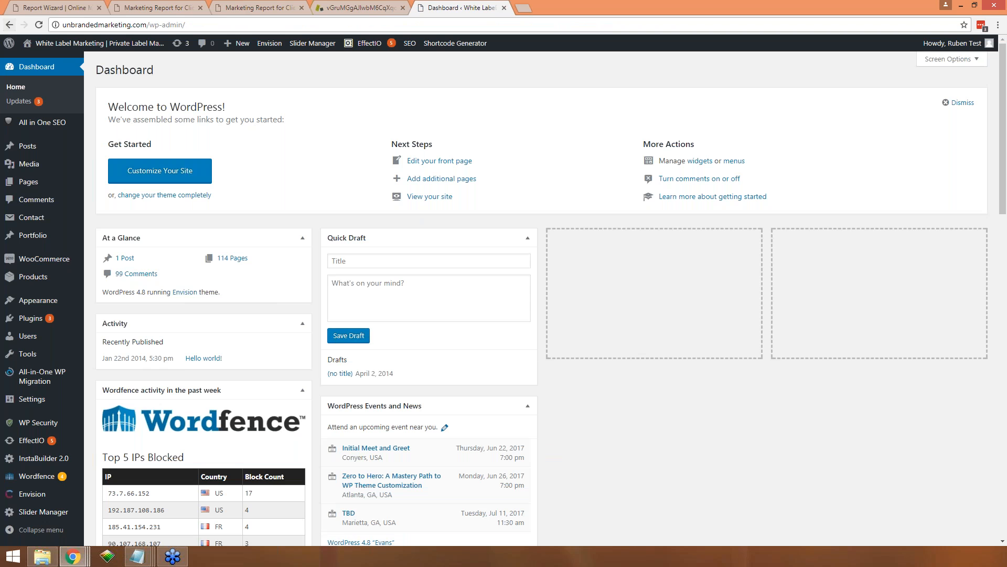
- Return to the Reporting Tool Login page and open the request form for lead gen reporting tool access
{"action": "left_click", "coordinate": [9, 25]}
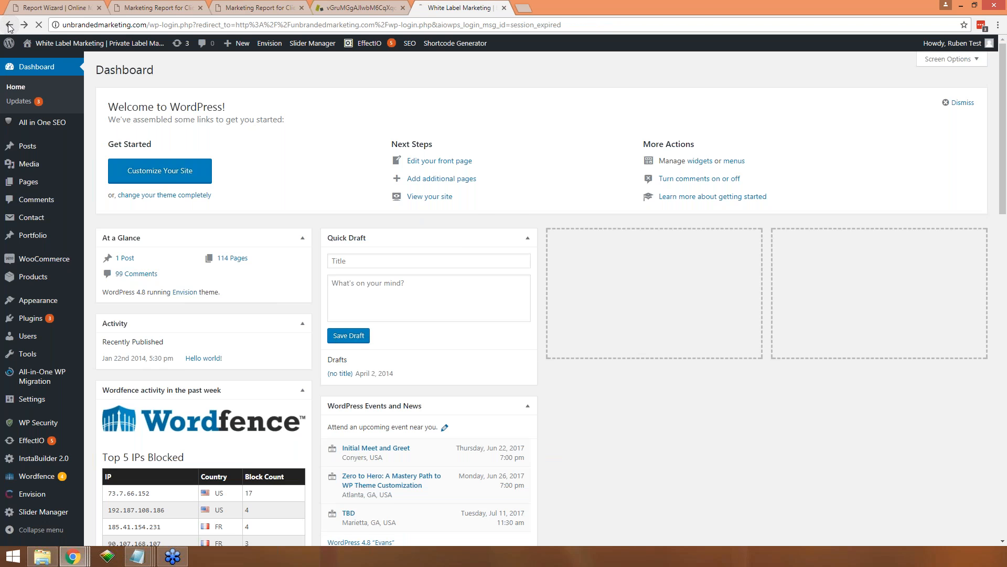
{"action": "left_click", "coordinate": [10, 25]}
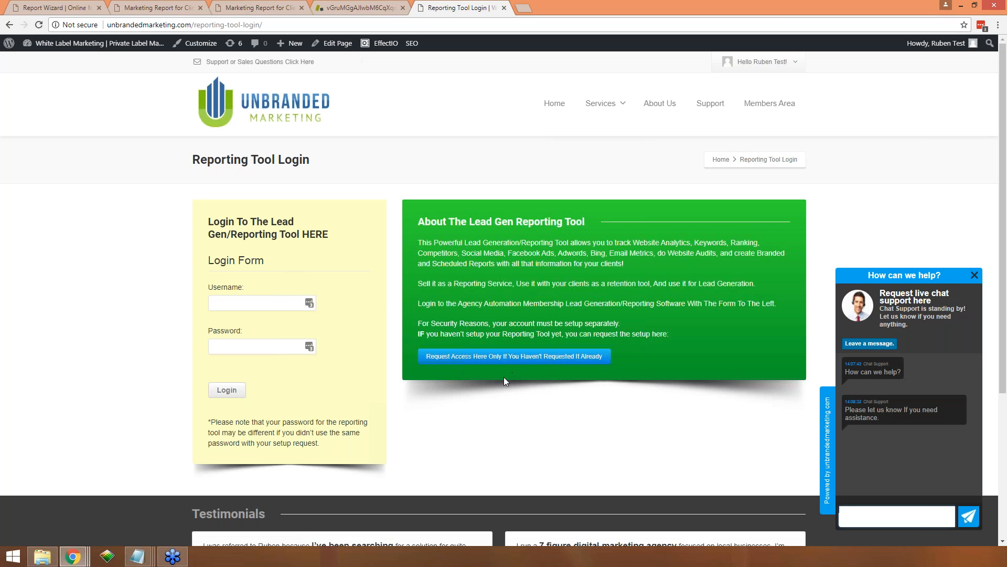
{"action": "left_click", "coordinate": [495, 361]}
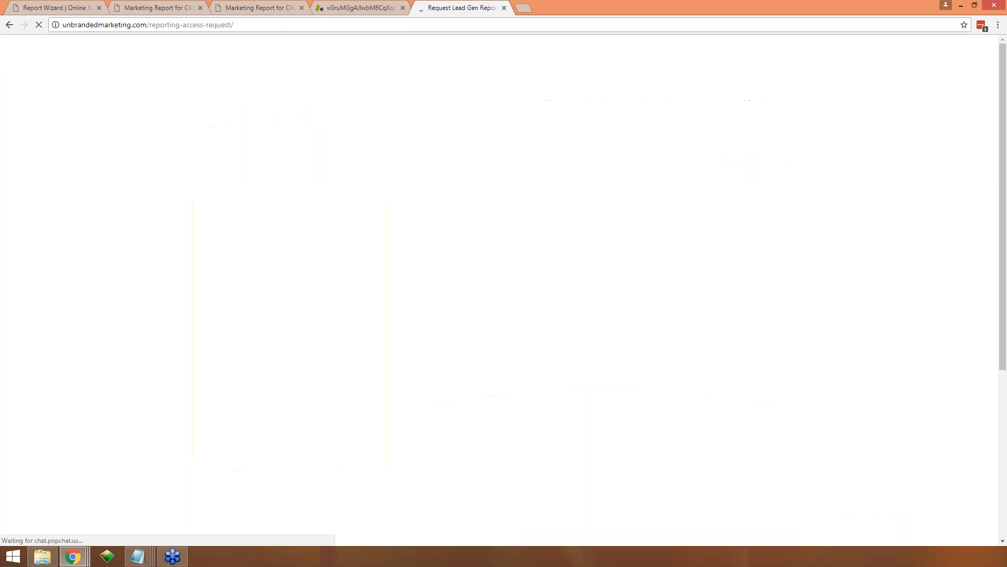
{"action": "scroll", "coordinate": [212, 314], "scroll_direction": "down", "scroll_amount": 2}
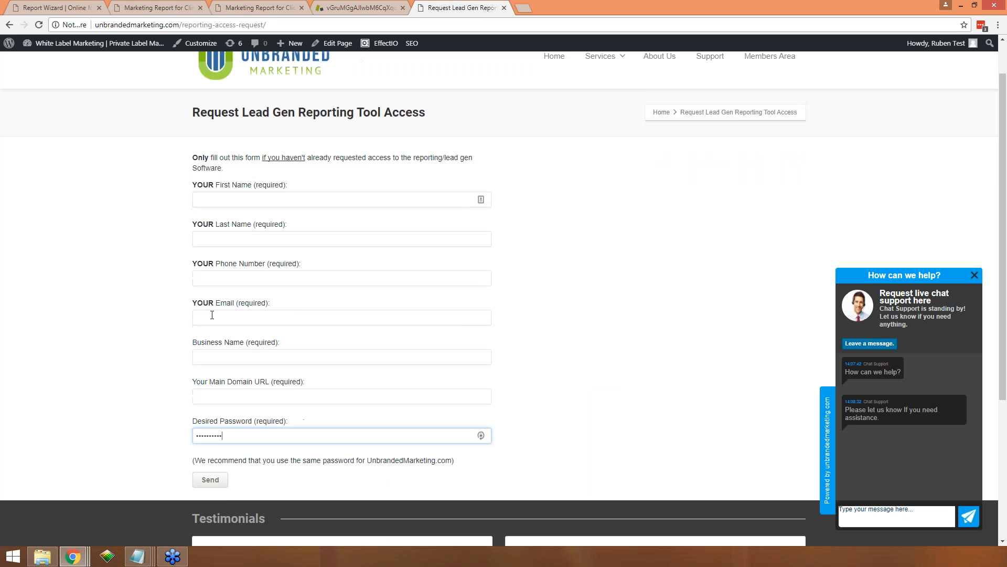
{"action": "scroll", "coordinate": [208, 262], "scroll_direction": "up", "scroll_amount": 2}
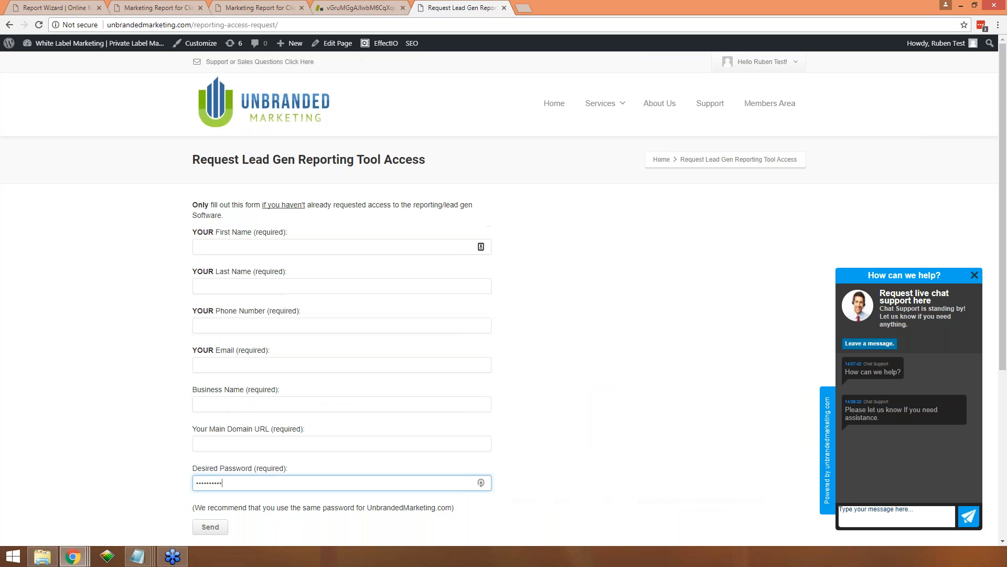
- Go through the access request form's name, phone, email, business name, main domain URL and desired password fields without submitting it
{"action": "left_click", "coordinate": [212, 247]}
{"action": "key", "text": "Tab"}
{"action": "key", "text": "Tab"}
{"action": "scroll", "coordinate": [238, 359], "scroll_direction": "down", "scroll_amount": 1}
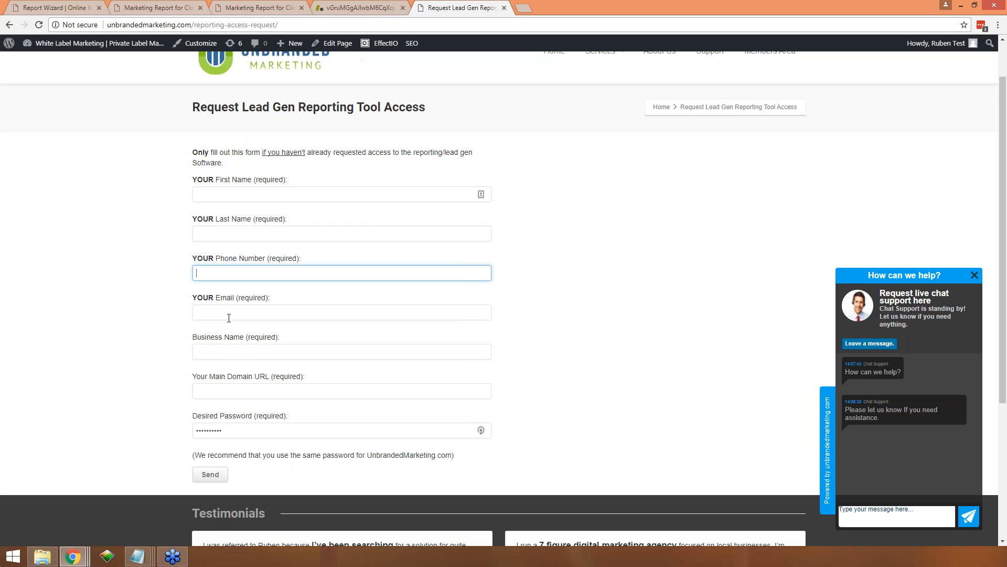
{"action": "left_click", "coordinate": [249, 353]}
{"action": "left_click", "coordinate": [254, 390]}
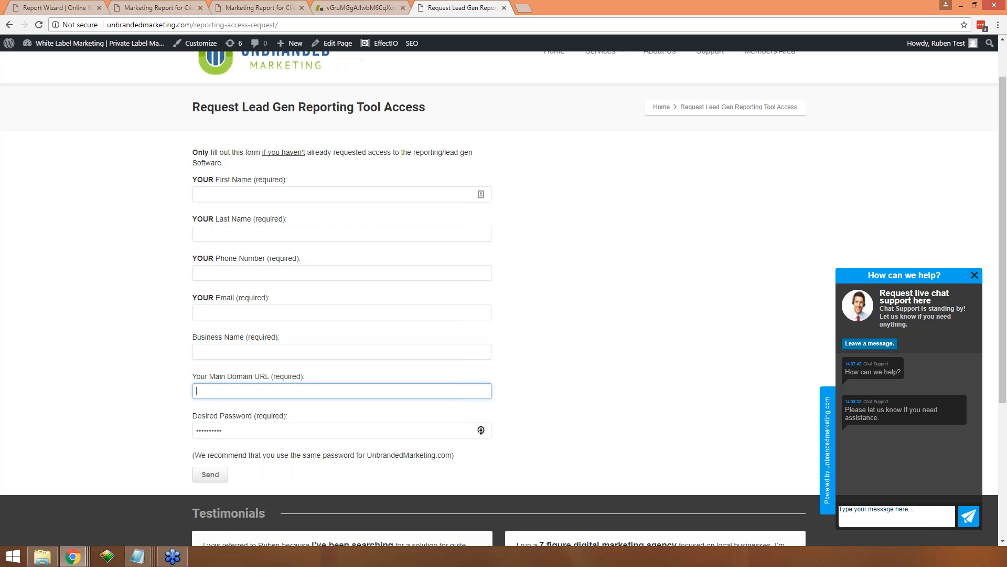
{"action": "left_click_drag", "start_coordinate": [227, 430], "coordinate": [181, 427]}
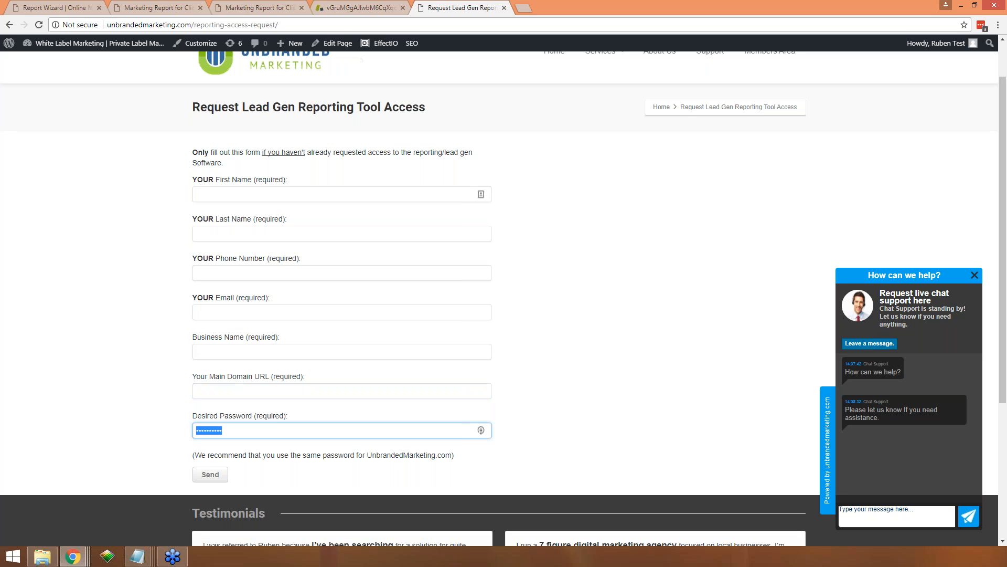
- Compare the Reporting Tool Login form's username and password fields with the access request form, ending on the login page
{"action": "left_click", "coordinate": [10, 25]}
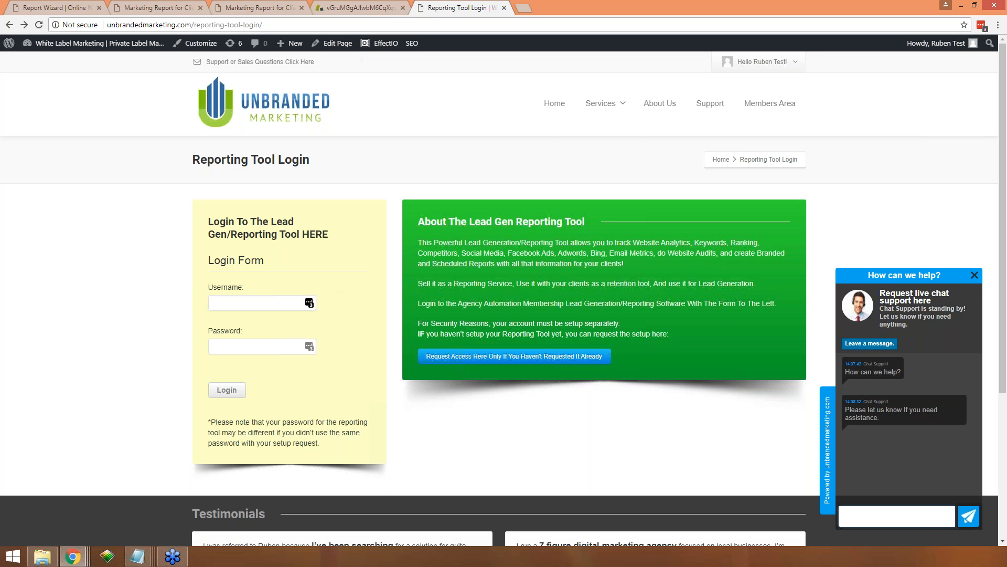
{"action": "left_click", "coordinate": [233, 302]}
{"action": "left_click", "coordinate": [257, 346]}
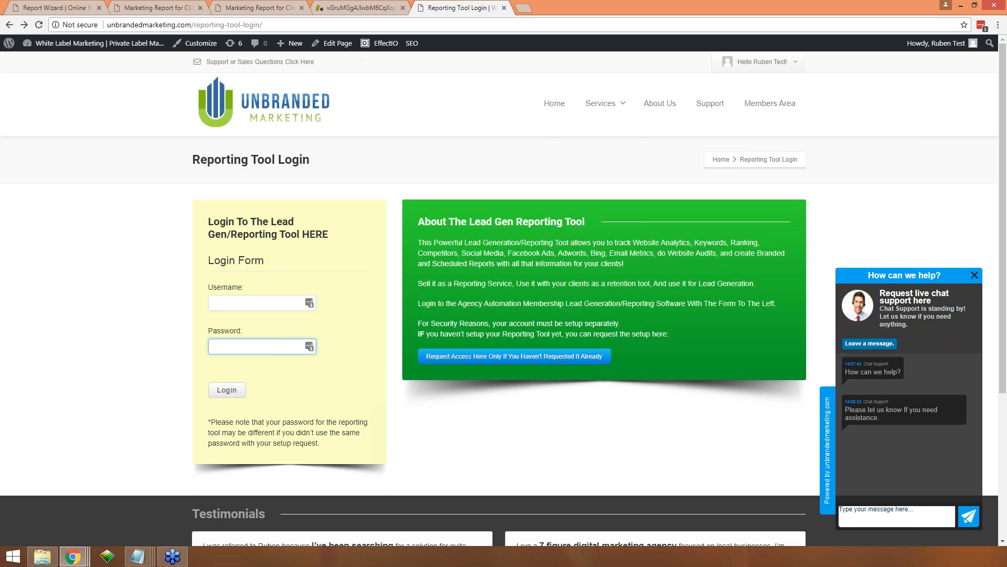
{"action": "left_click", "coordinate": [23, 25]}
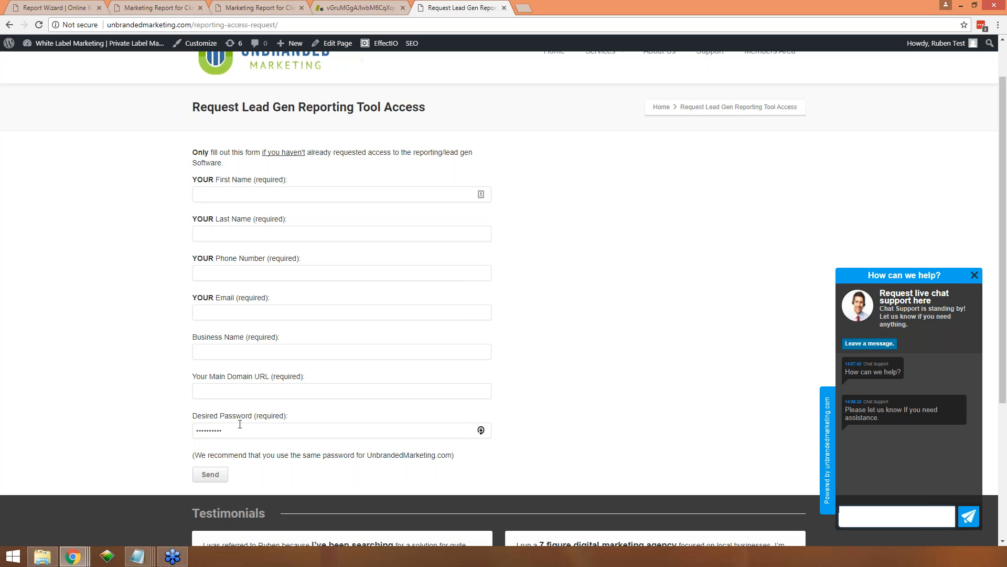
{"action": "left_click", "coordinate": [9, 25]}
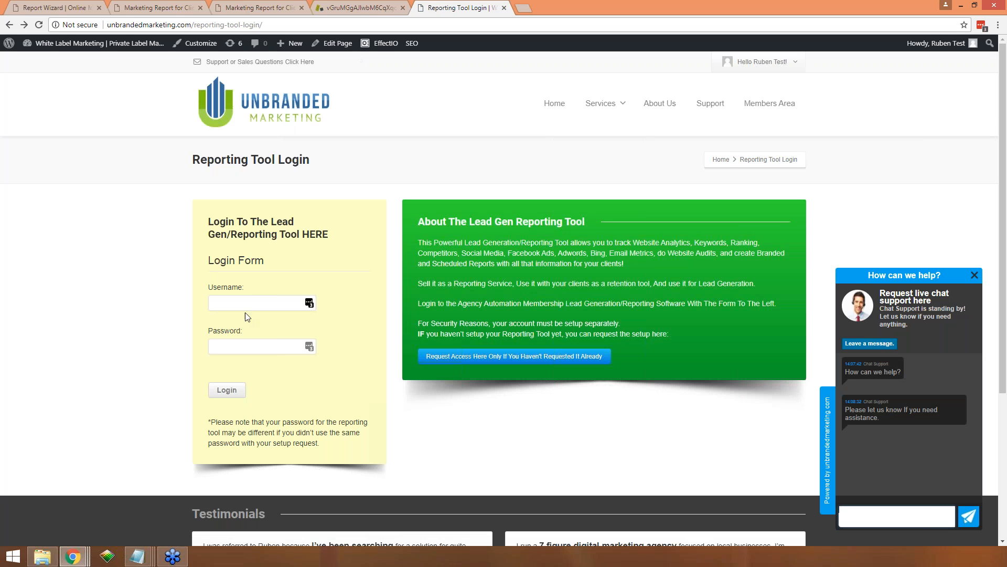
- Return to the Report Wizard, look over the available campaigns and profiles, and keep the existing profile selected
{"action": "left_click", "coordinate": [58, 7]}
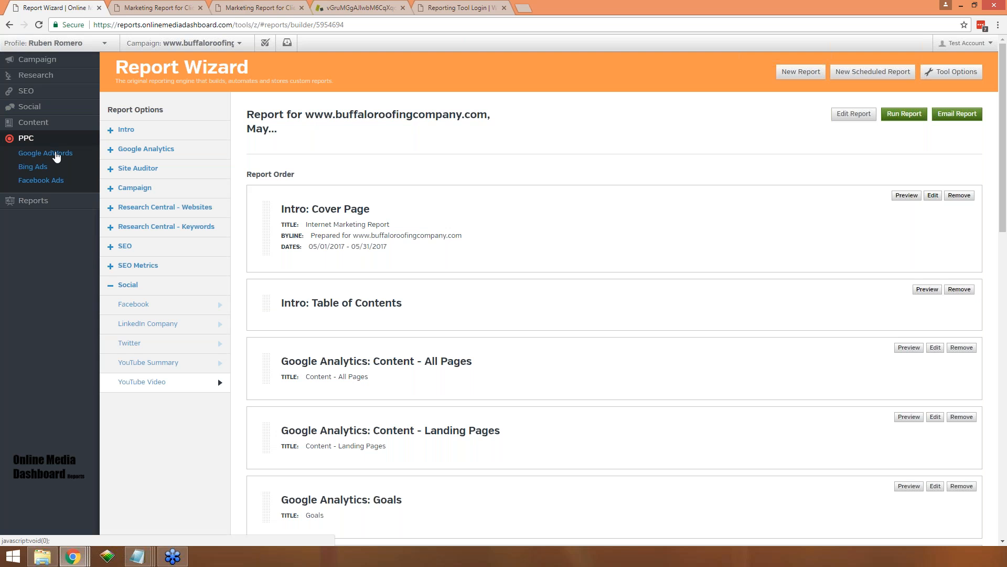
{"action": "left_click", "coordinate": [227, 44]}
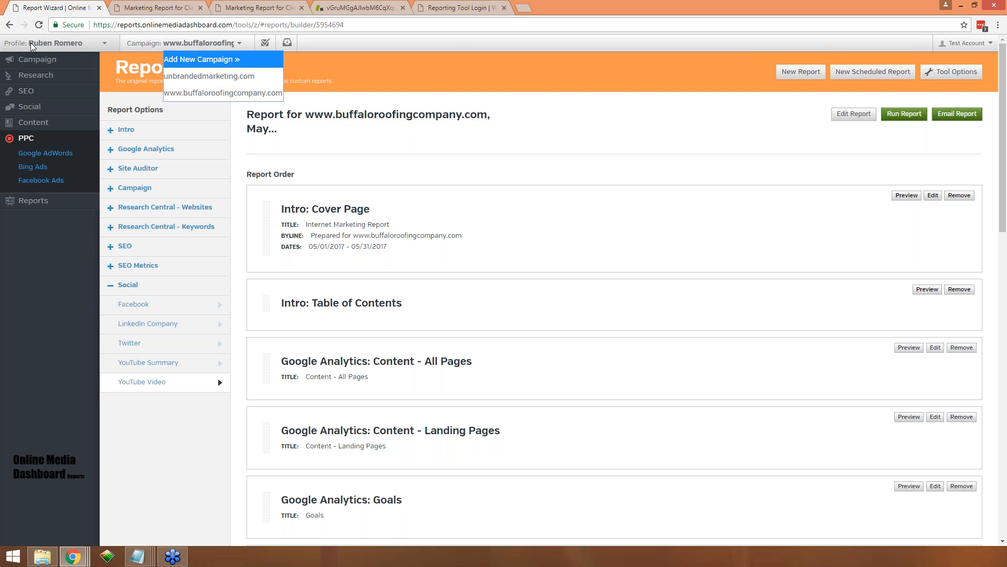
{"action": "left_click", "coordinate": [105, 43]}
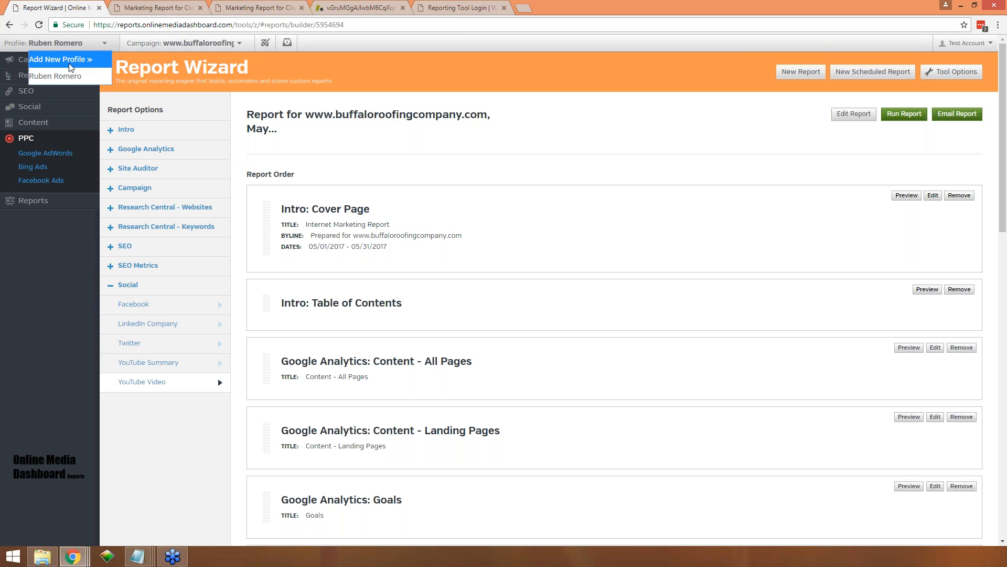
{"action": "left_click", "coordinate": [105, 43]}
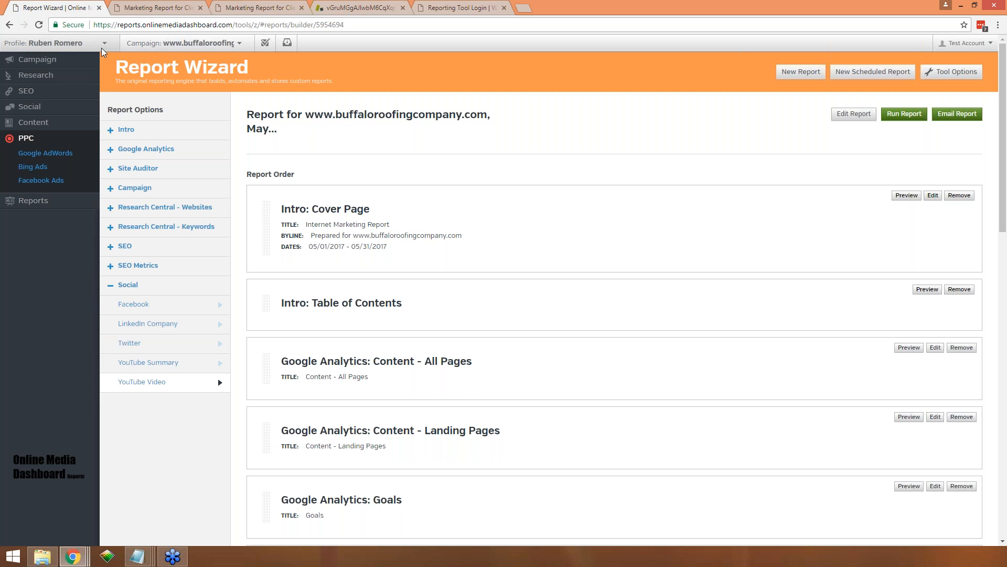
{"action": "left_click", "coordinate": [240, 43]}
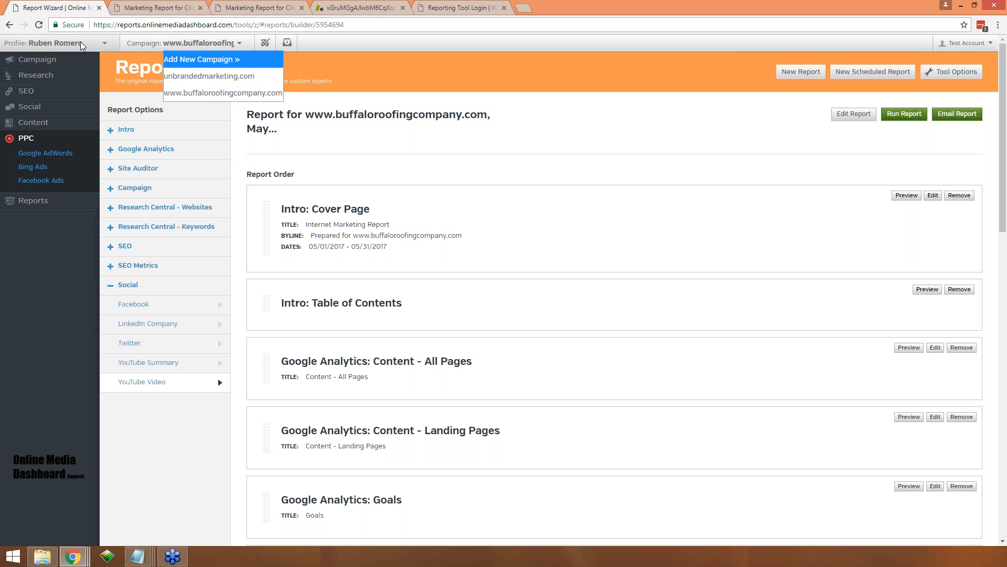
{"action": "left_click", "coordinate": [103, 44]}
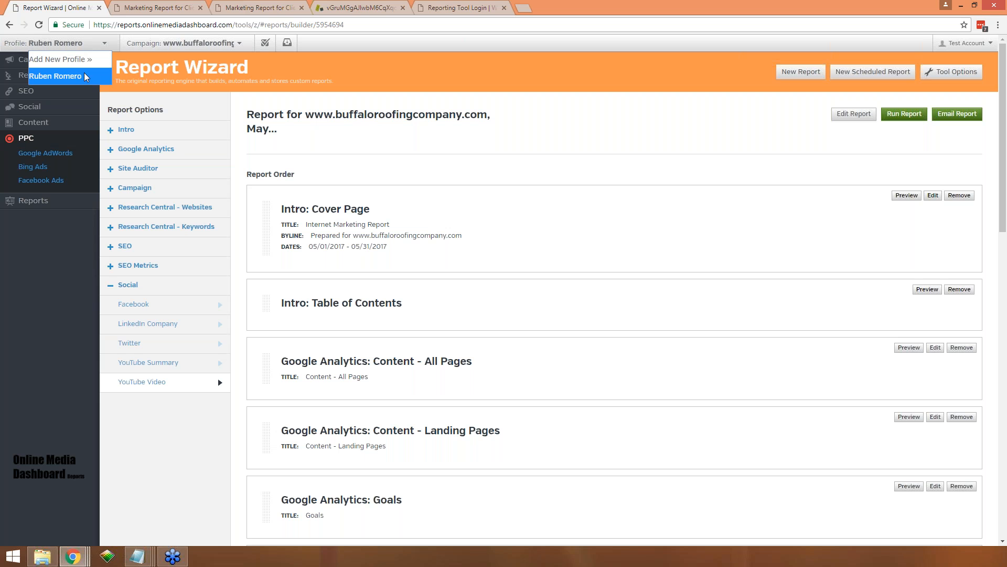
{"action": "left_click", "coordinate": [83, 74]}
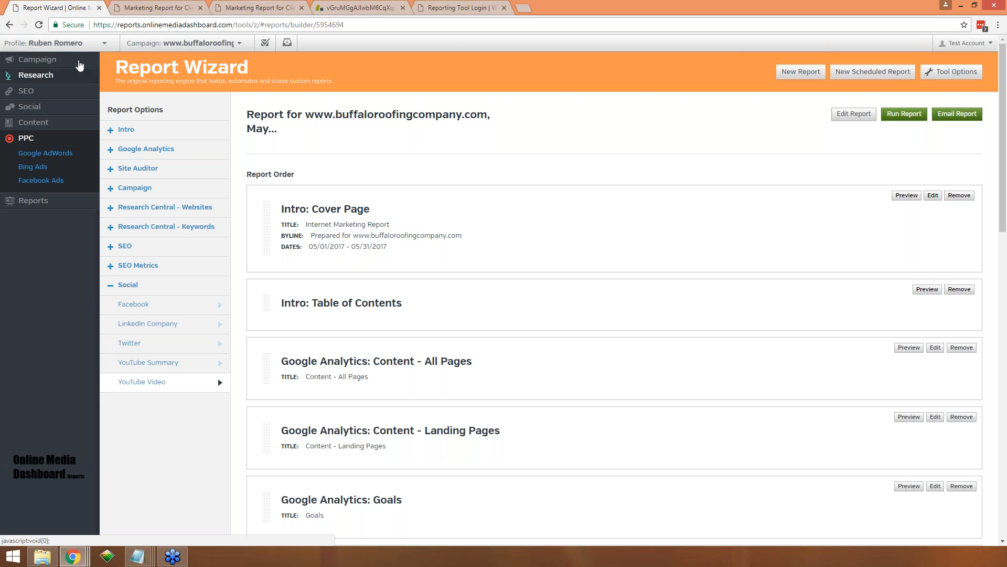
{"action": "left_click", "coordinate": [235, 43]}
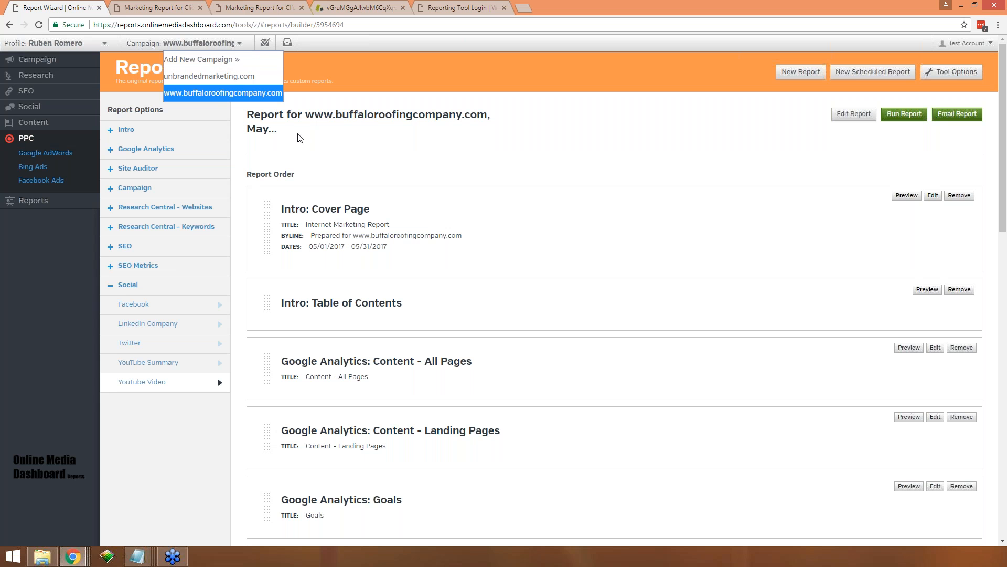
{"action": "left_click", "coordinate": [356, 73]}
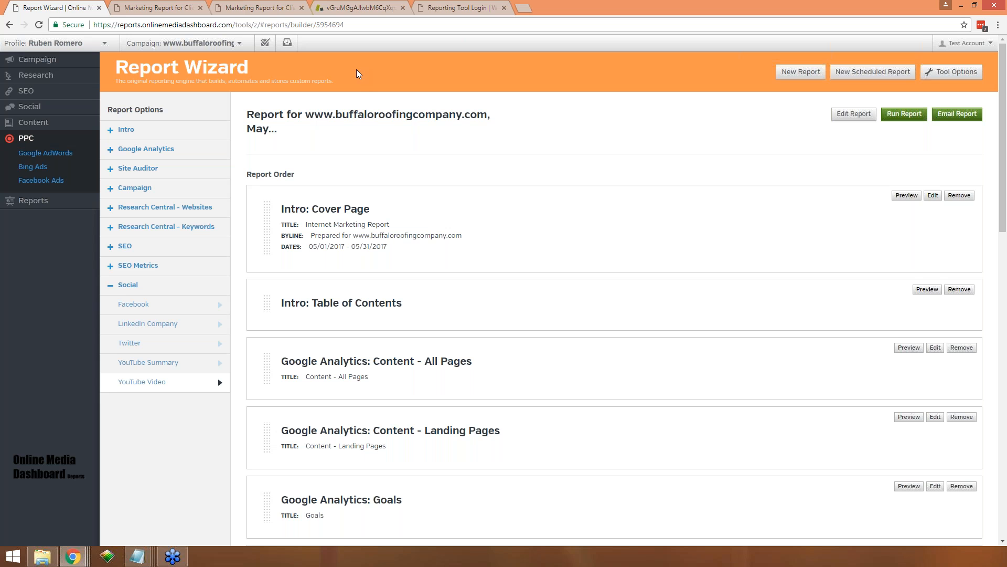
{"action": "left_click", "coordinate": [234, 43]}
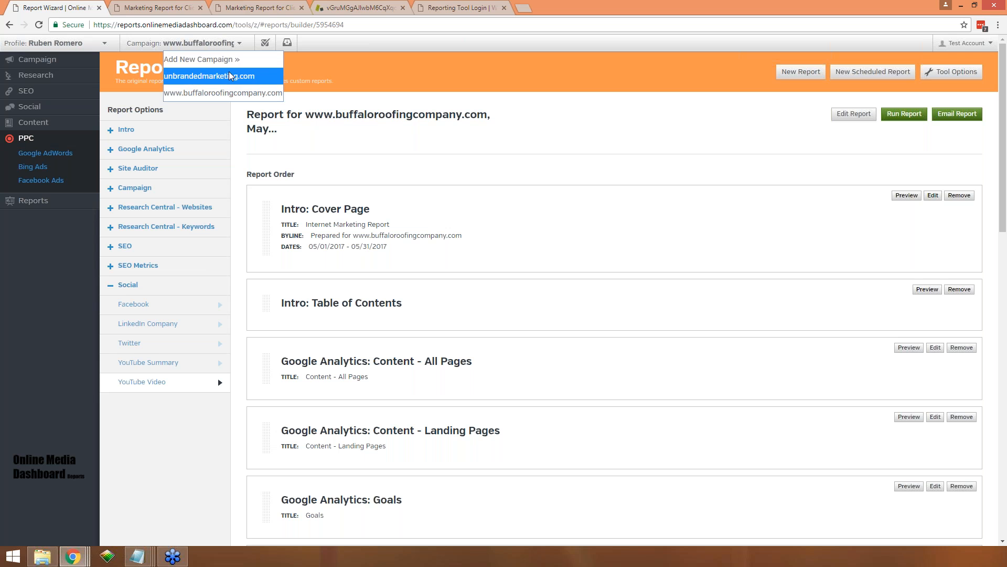
{"action": "left_click", "coordinate": [348, 69]}
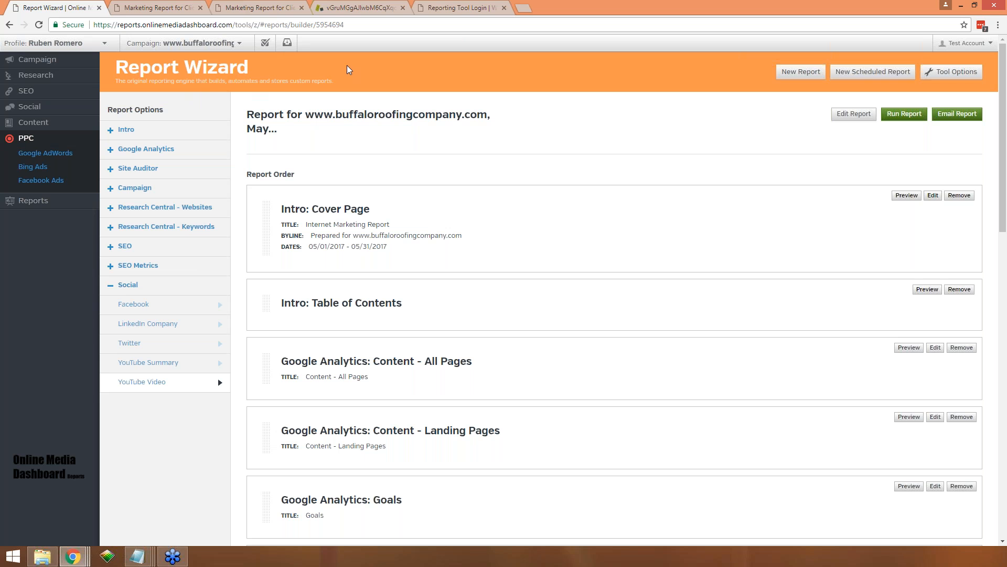